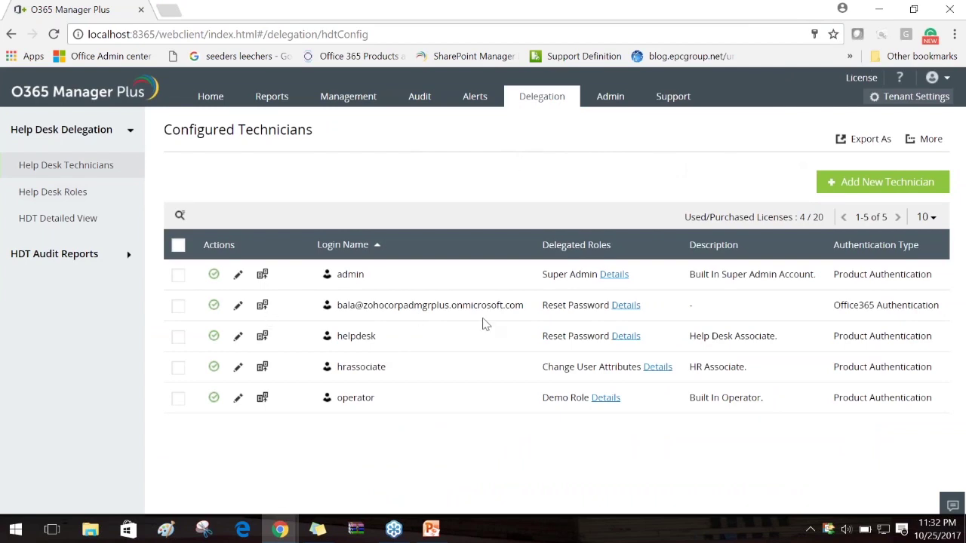
Highlight a technician's login name, then start the Add New Technician form
{"action": "left_click_drag", "start_coordinate": [530, 308], "coordinate": [339, 310]}
{"action": "key", "text": "ctrl+c"}
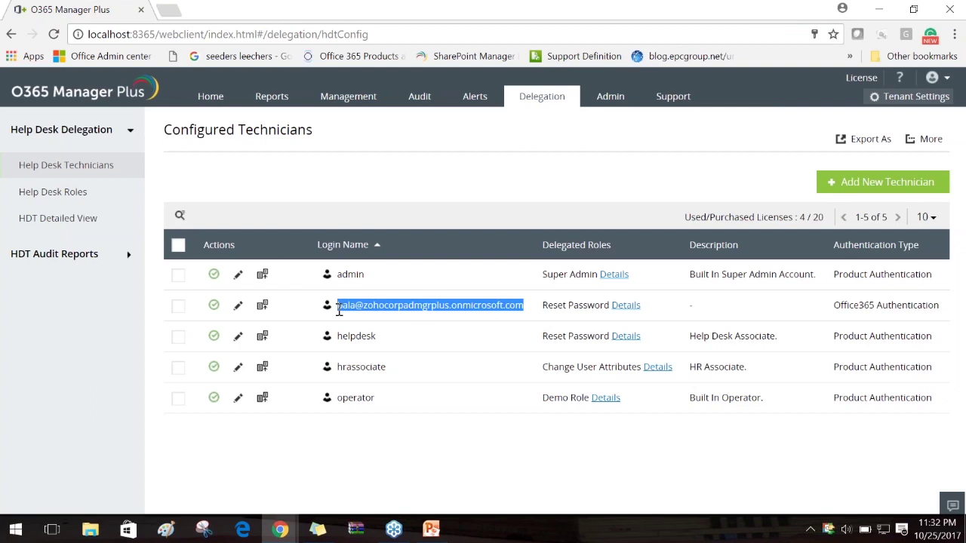
{"action": "left_click", "coordinate": [337, 341]}
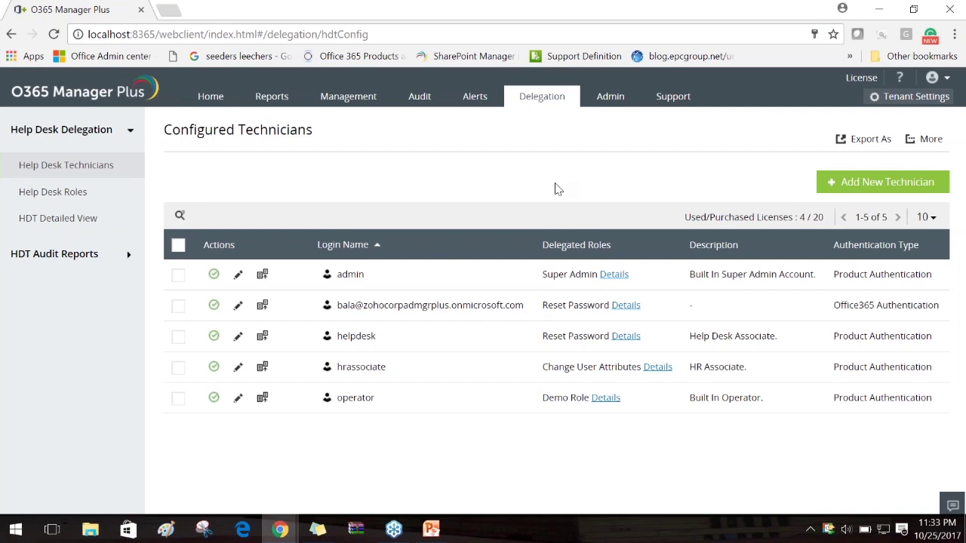
{"action": "left_click", "coordinate": [883, 187]}
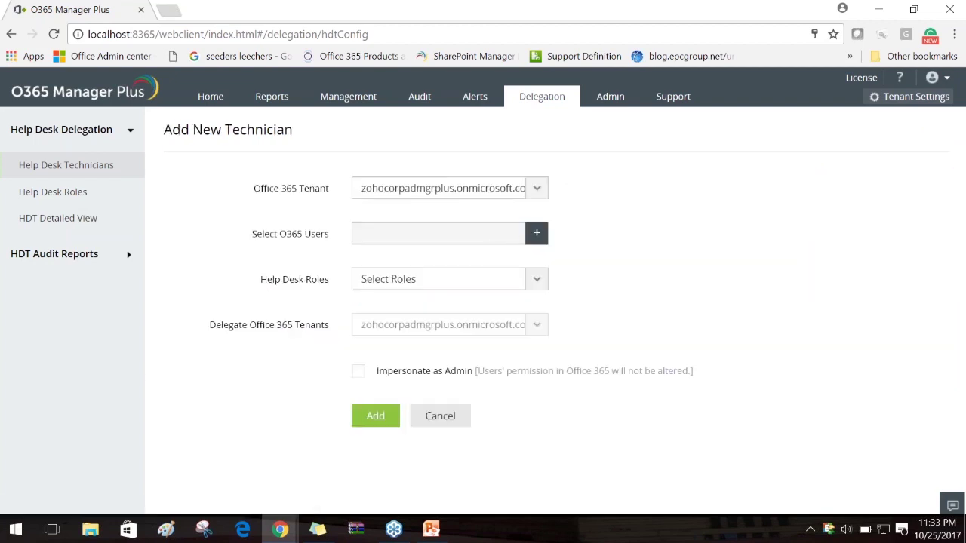
In the Select Users picker, paste the technician's email into the display name and email filters
{"action": "left_click", "coordinate": [523, 240]}
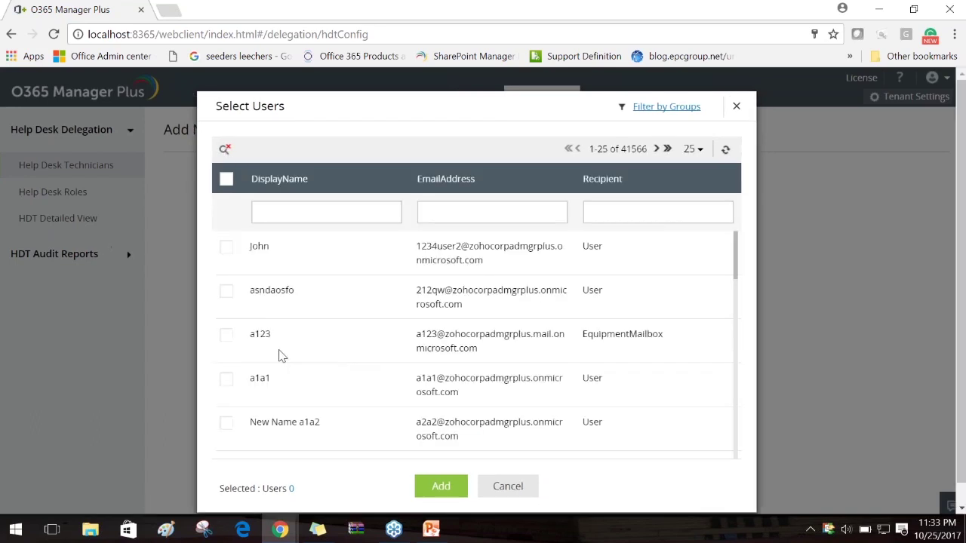
{"action": "left_click", "coordinate": [327, 216]}
{"action": "type", "text": "admgrplus.onmicrosoft.com"}
{"action": "key", "text": "Return"}
{"action": "left_click", "coordinate": [465, 213]}
{"action": "key", "text": "ctrl+v"}
Clear the display name filter, search by email only, tick the user, then cancel the picker
{"action": "left_click_drag", "start_coordinate": [388, 216], "coordinate": [198, 216]}
{"action": "key", "text": "BackSpace"}
{"action": "key", "text": "ctrl+a"}
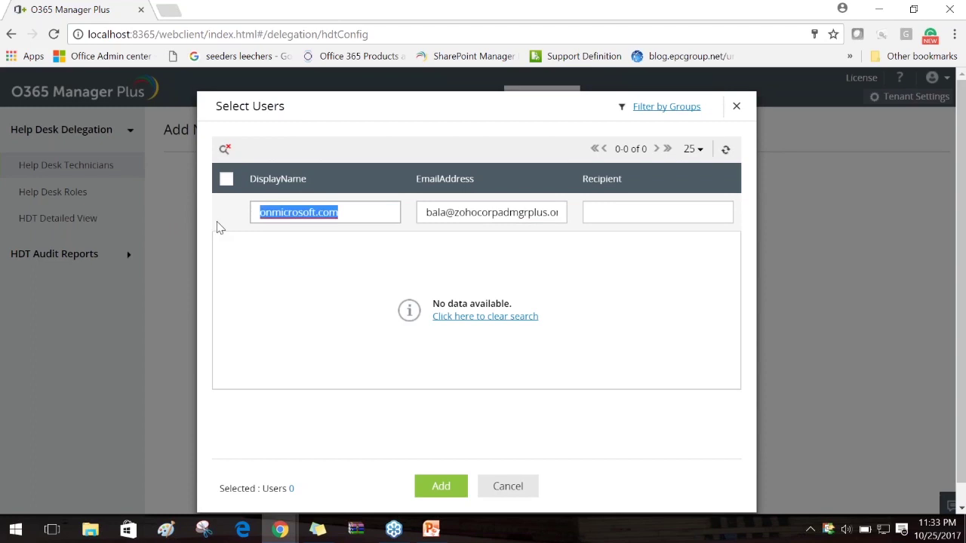
{"action": "key", "text": "BackSpace"}
{"action": "left_click", "coordinate": [553, 214]}
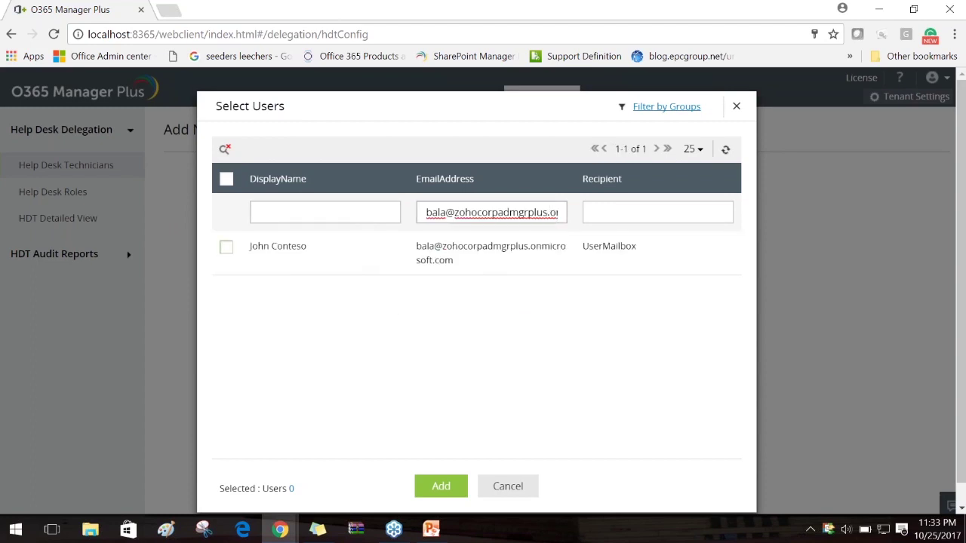
{"action": "left_click", "coordinate": [226, 247]}
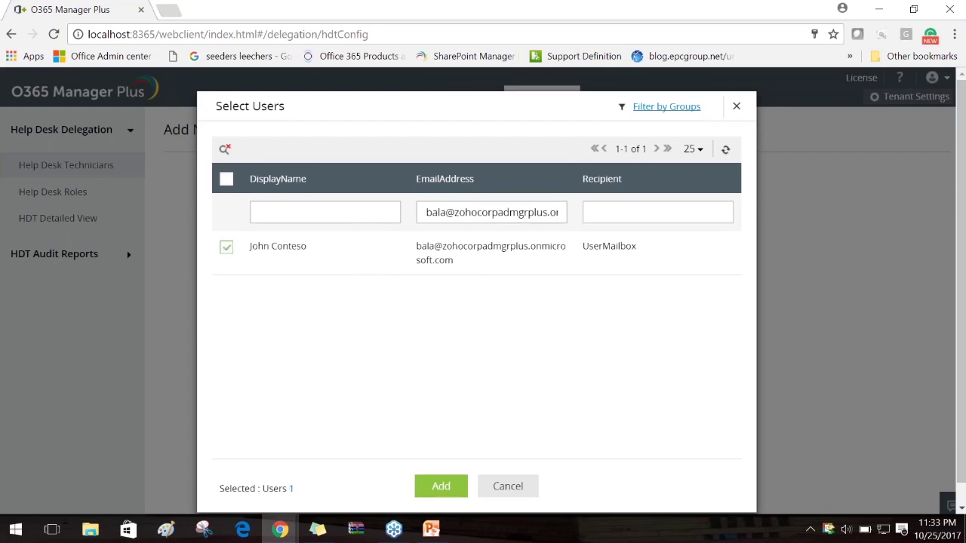
{"action": "left_click", "coordinate": [482, 489]}
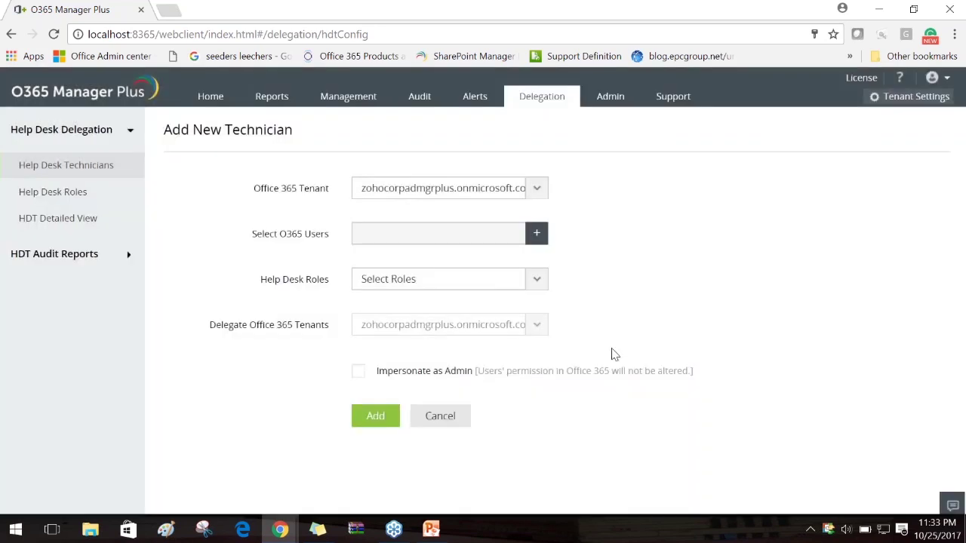
Review the Help Desk Roles dropdown, then cancel the new technician form
{"action": "left_click", "coordinate": [536, 283]}
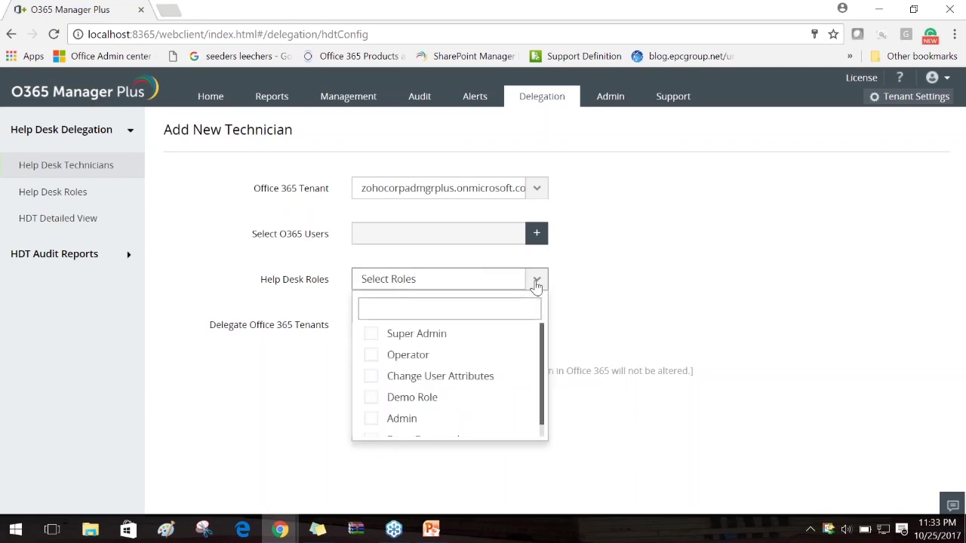
{"action": "left_click", "coordinate": [614, 331]}
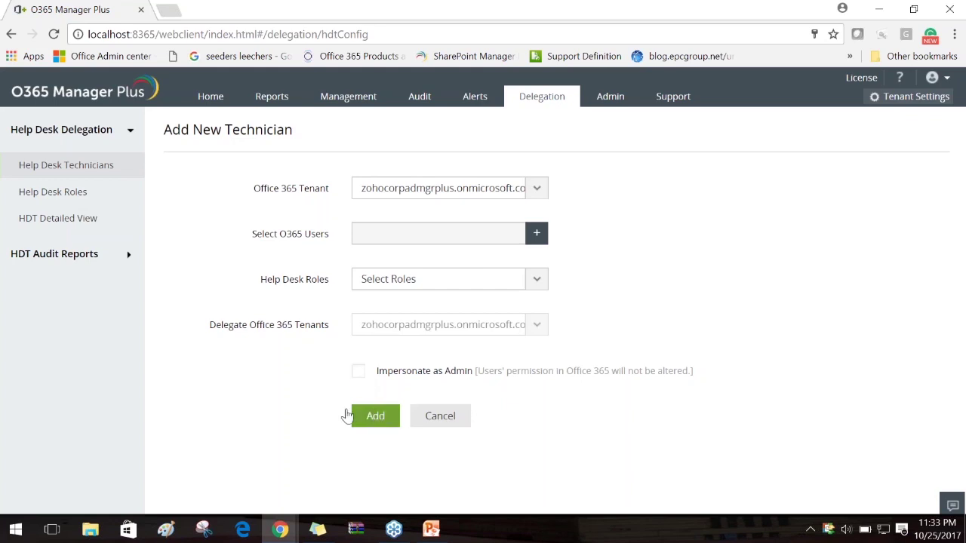
{"action": "left_click", "coordinate": [520, 100]}
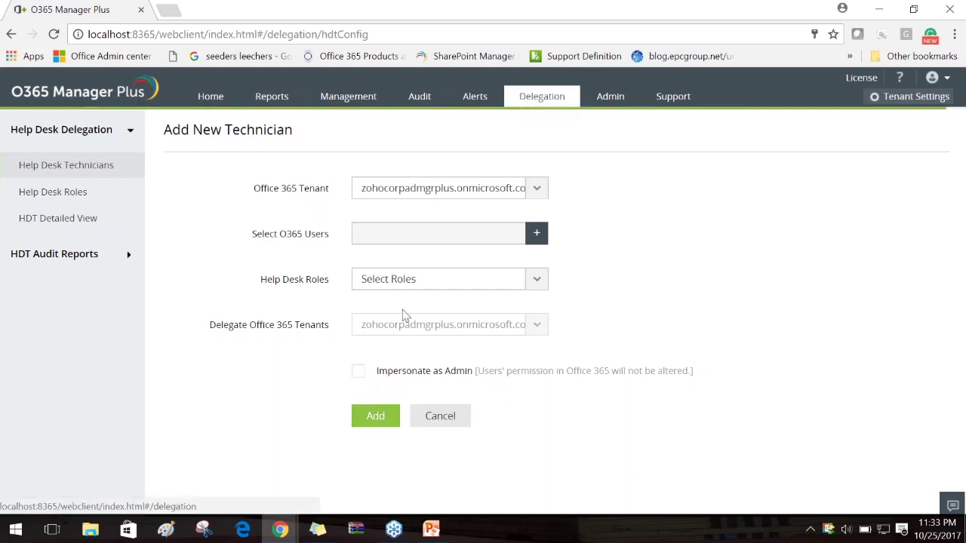
{"action": "left_click", "coordinate": [437, 414]}
{"action": "left_click_drag", "start_coordinate": [530, 306], "coordinate": [334, 306]}
{"action": "left_click", "coordinate": [461, 196]}
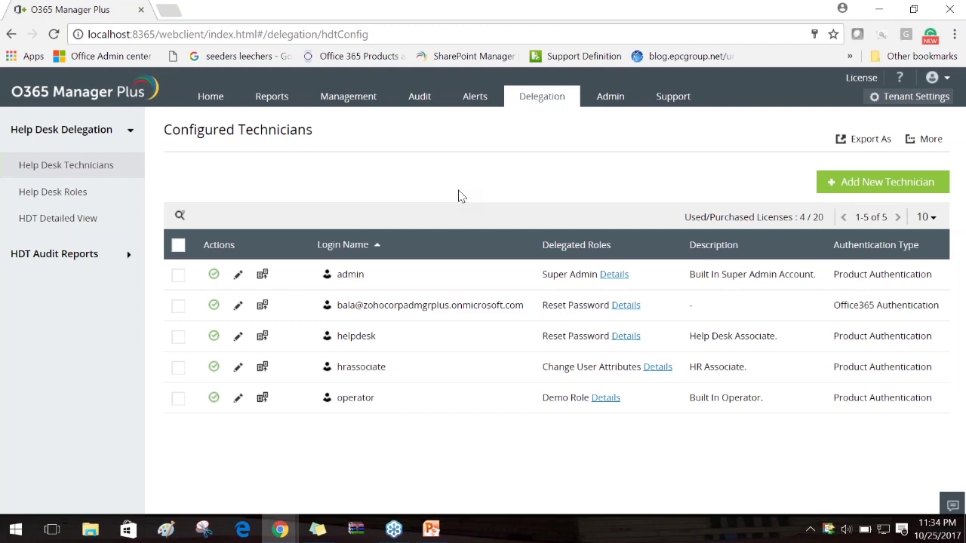
{"action": "left_click_drag", "start_coordinate": [525, 307], "coordinate": [338, 311]}
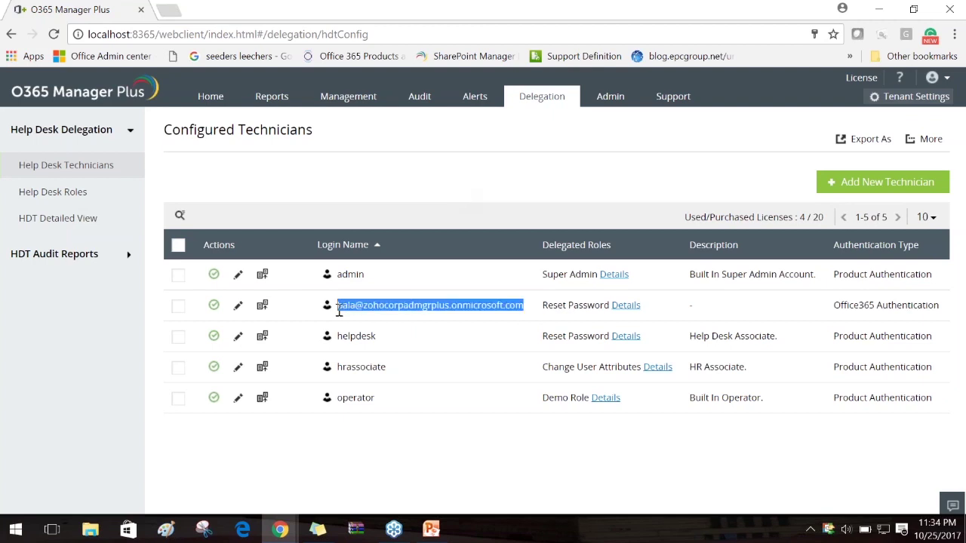
{"action": "left_click", "coordinate": [454, 185]}
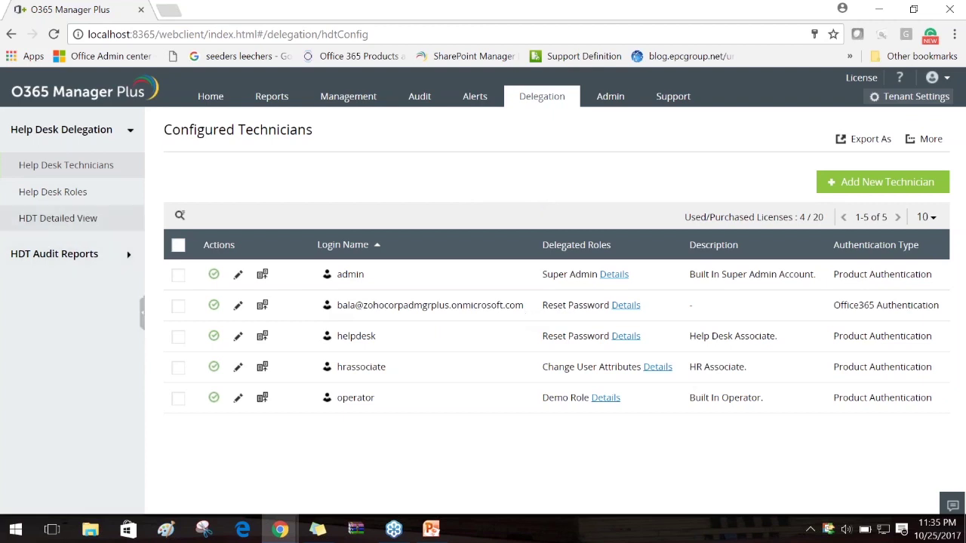
Browse Help Desk Roles, start Create New Role, then go back to the technicians list
{"action": "left_click", "coordinate": [53, 192]}
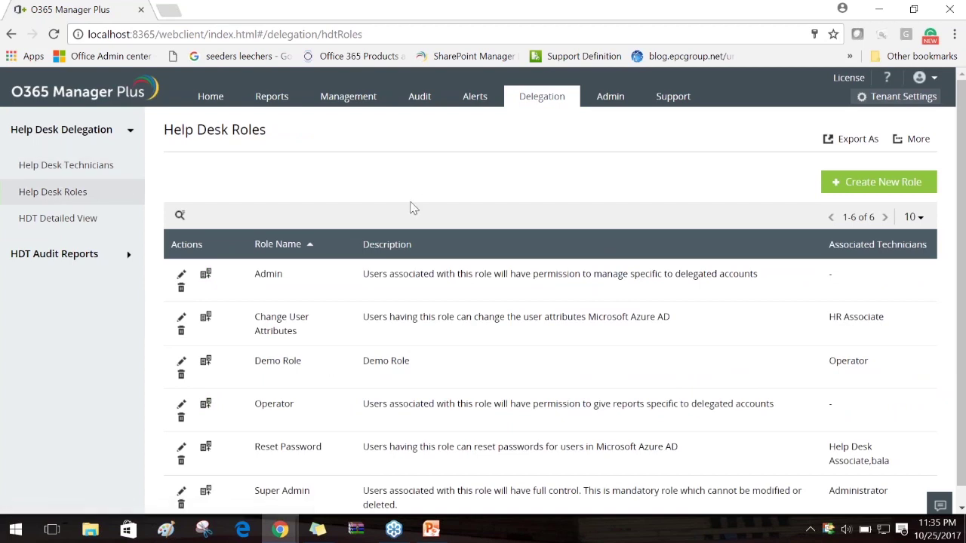
{"action": "scroll", "coordinate": [411, 205], "scroll_direction": "down", "scroll_amount": 1}
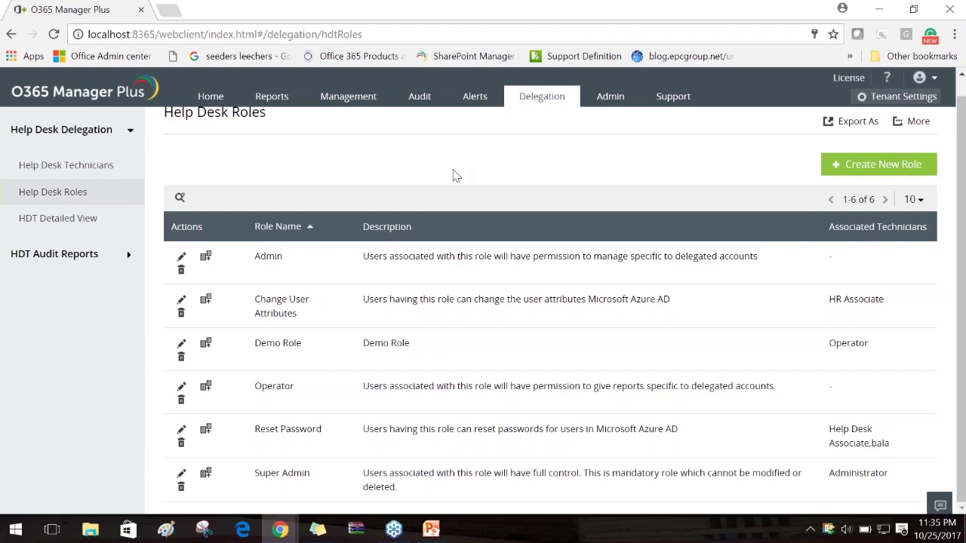
{"action": "left_click", "coordinate": [870, 167]}
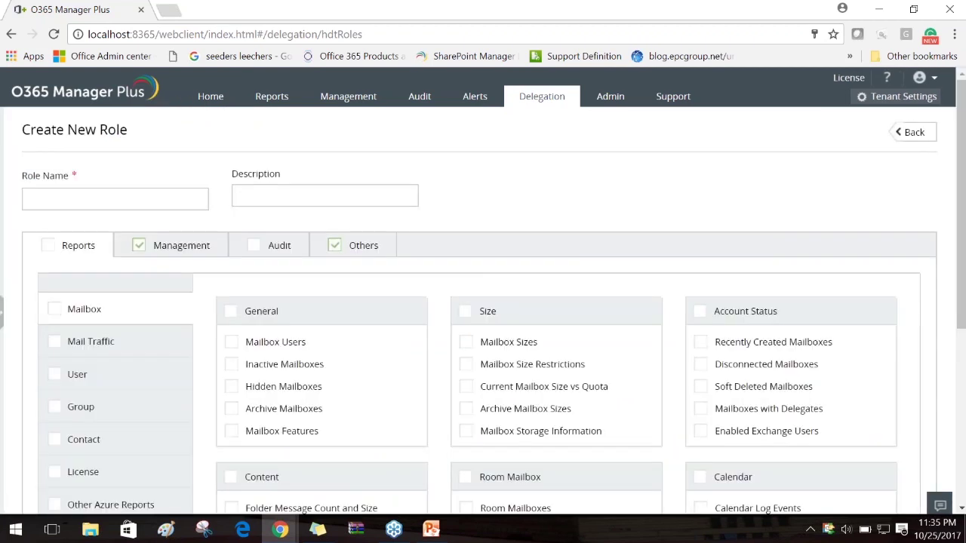
{"action": "left_click", "coordinate": [11, 33]}
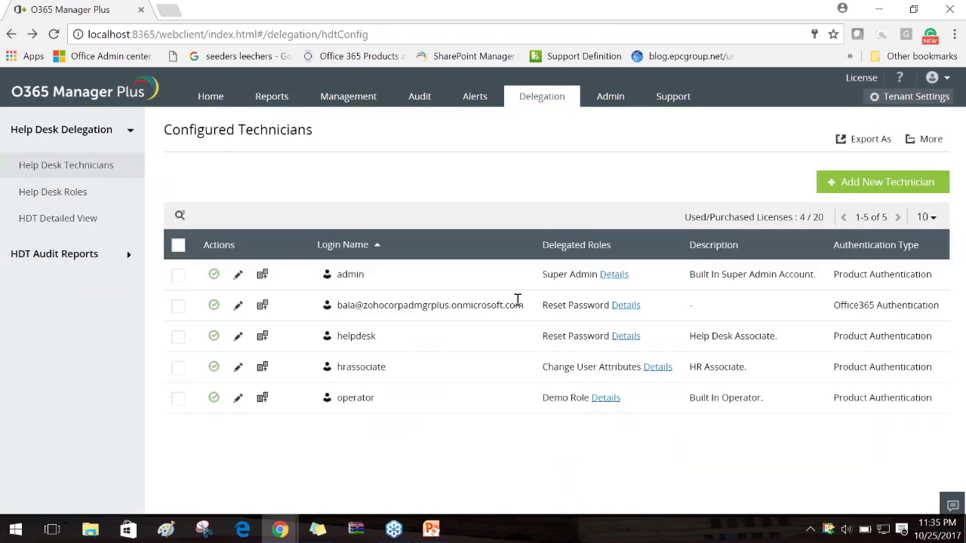
Note the technician's Reset Password role, then find it in the Help Desk Roles list
{"action": "left_click_drag", "start_coordinate": [540, 305], "coordinate": [611, 305]}
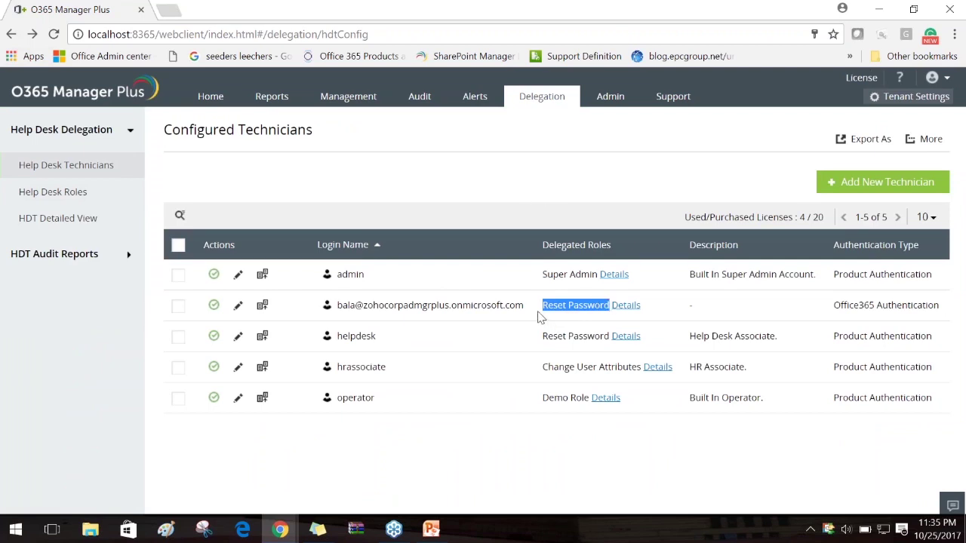
{"action": "left_click", "coordinate": [577, 181]}
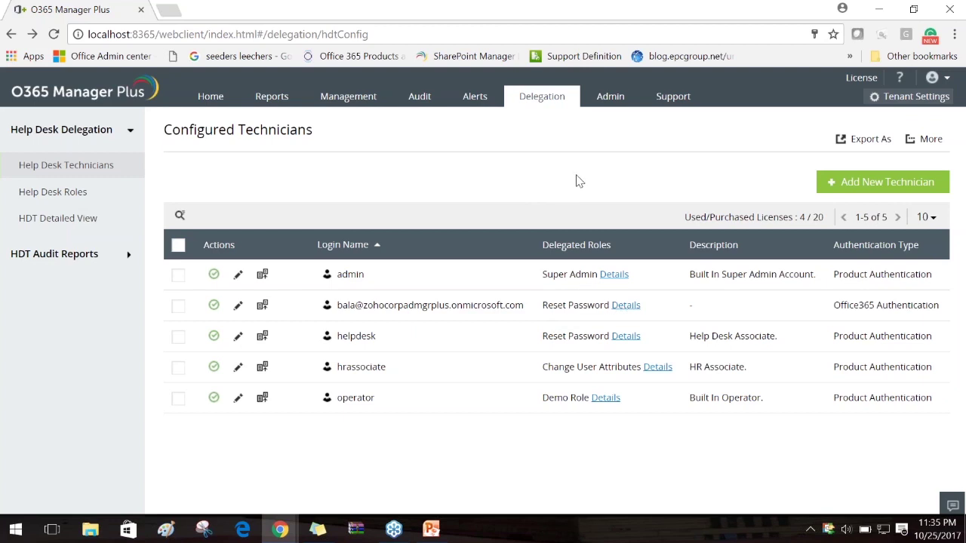
{"action": "left_click", "coordinate": [41, 194]}
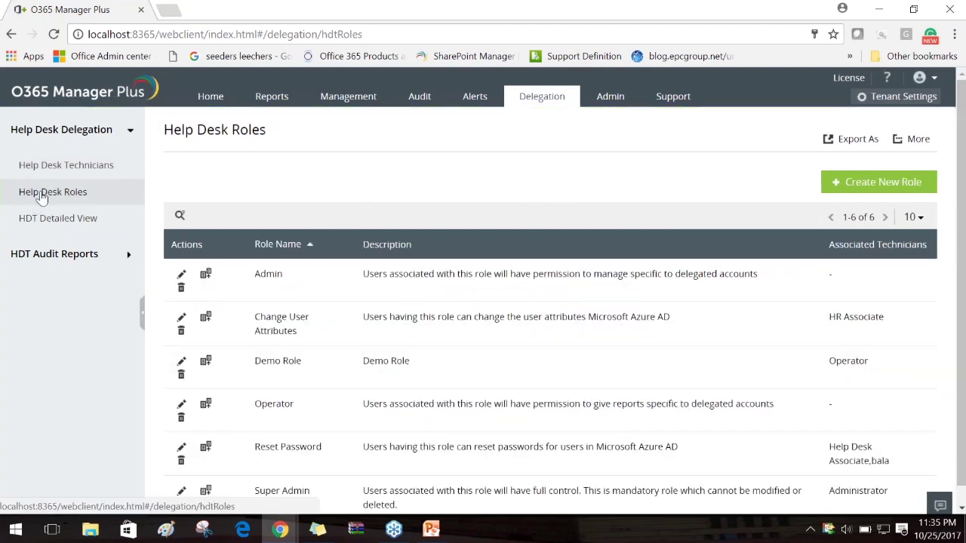
{"action": "scroll", "coordinate": [244, 476], "scroll_direction": "down", "scroll_amount": 1}
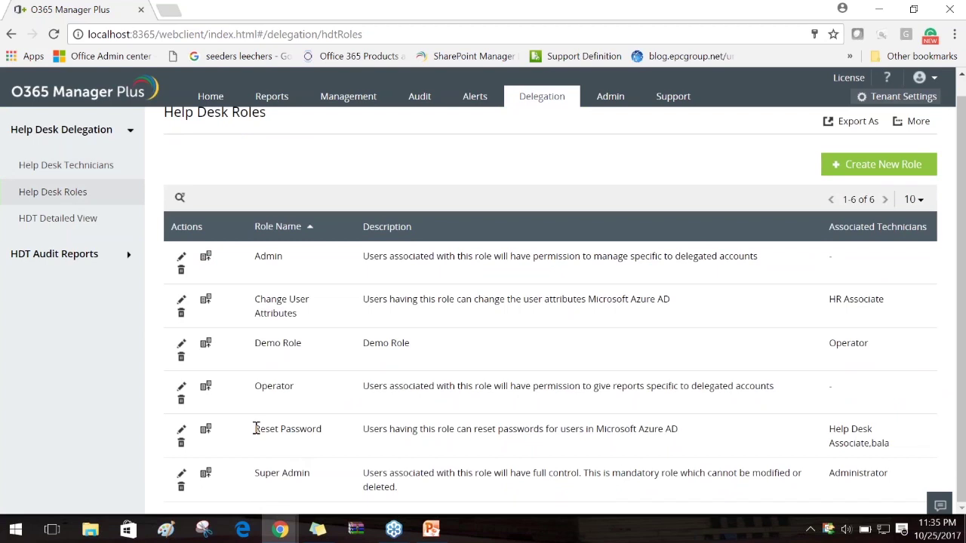
{"action": "left_click_drag", "start_coordinate": [256, 429], "coordinate": [323, 429]}
{"action": "left_click", "coordinate": [330, 435]}
Edit the Reset Password role, replacing Management and Others permissions with all Reports permissions
{"action": "left_click", "coordinate": [181, 430]}
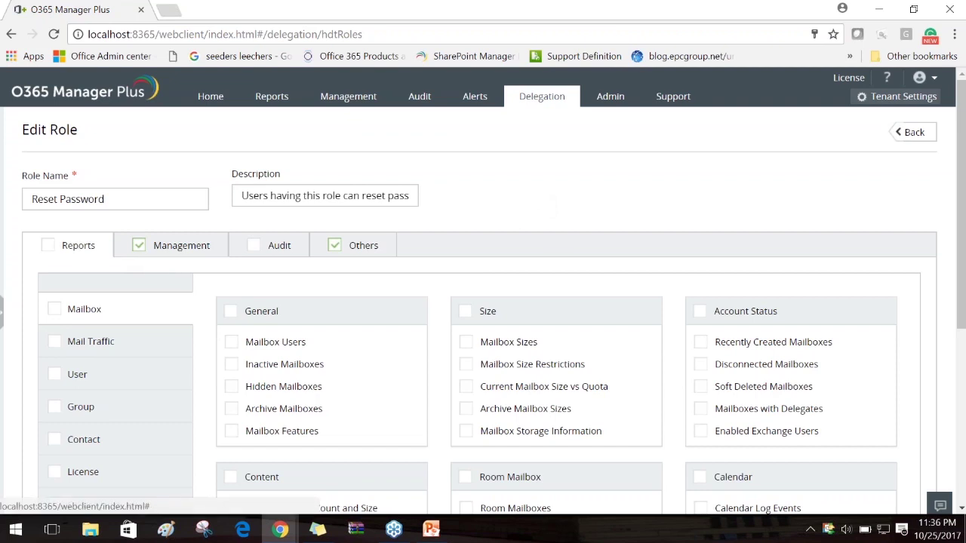
{"action": "left_click", "coordinate": [139, 245]}
{"action": "left_click", "coordinate": [335, 246]}
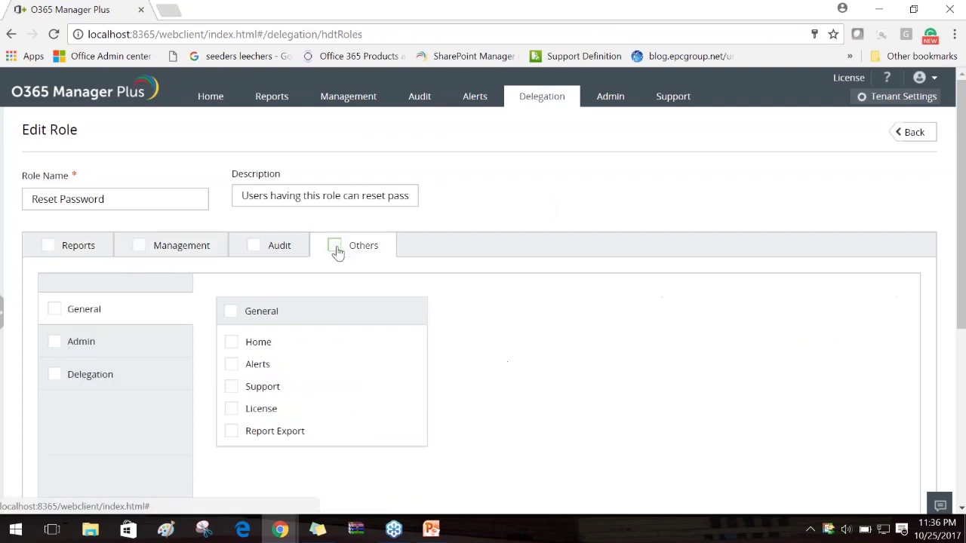
{"action": "left_click", "coordinate": [47, 250]}
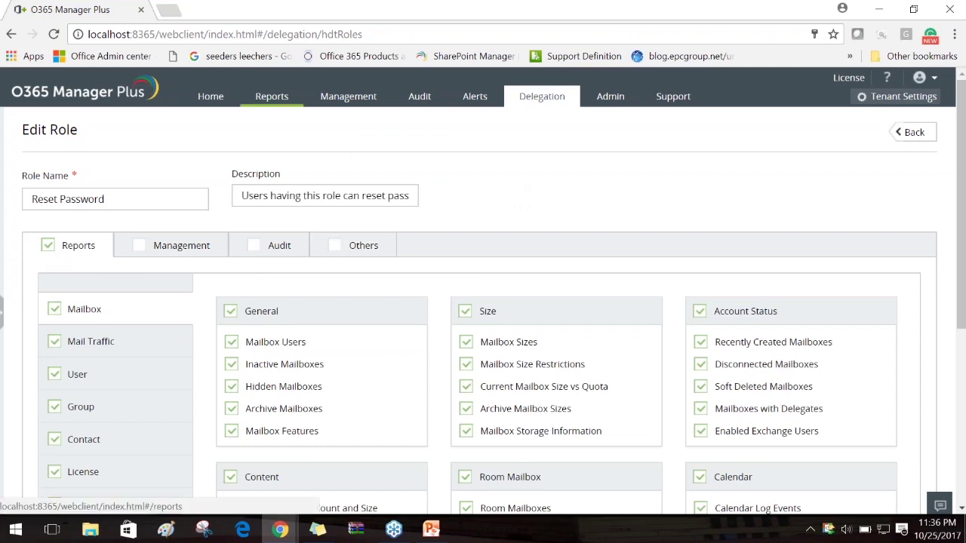
Open the Reports page in a new browser tab and switch to it
{"action": "right_click", "coordinate": [280, 89]}
{"action": "left_click", "coordinate": [342, 101]}
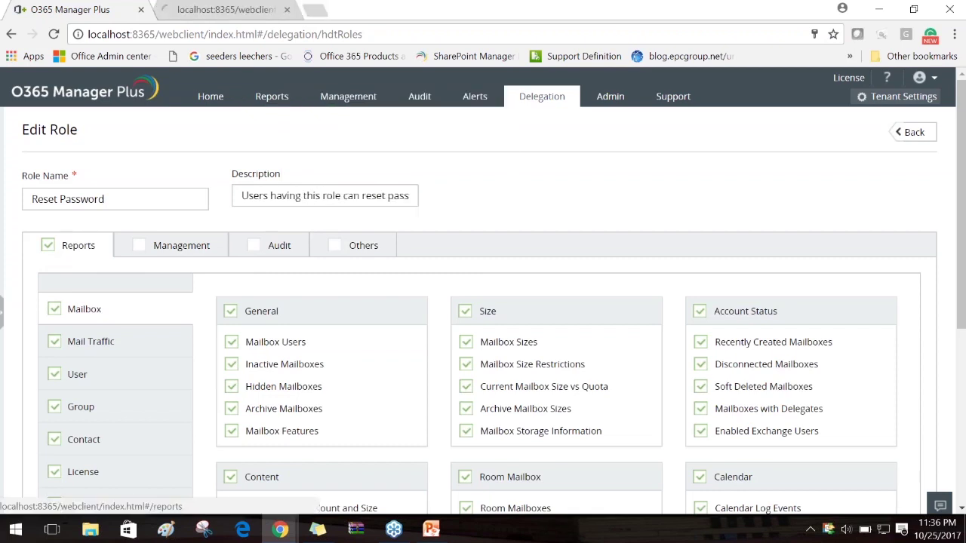
{"action": "left_click", "coordinate": [234, 9]}
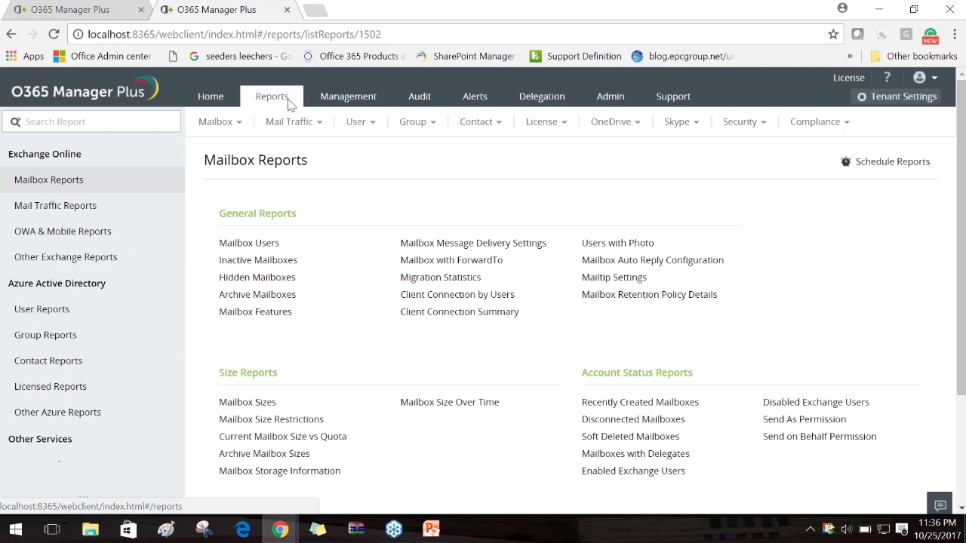
Back in the role tab, clear all of the role's Reports permissions
{"action": "left_click_drag", "start_coordinate": [81, 154], "coordinate": [7, 153]}
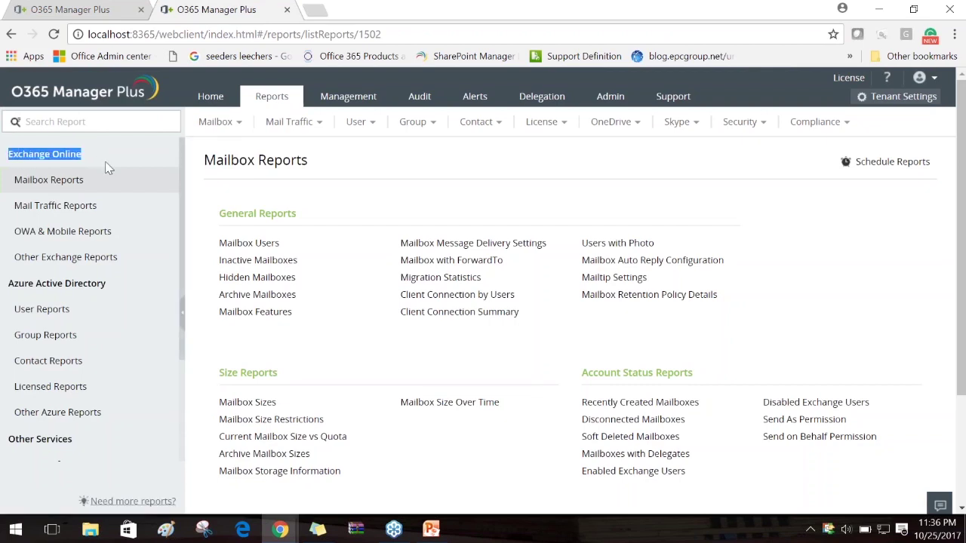
{"action": "left_click", "coordinate": [69, 10]}
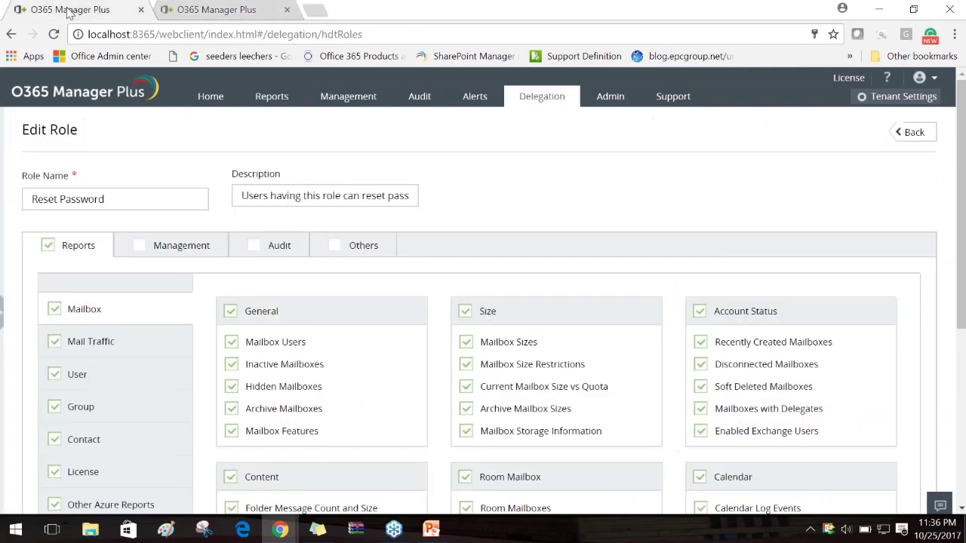
{"action": "scroll", "coordinate": [240, 322], "scroll_direction": "down", "scroll_amount": 2}
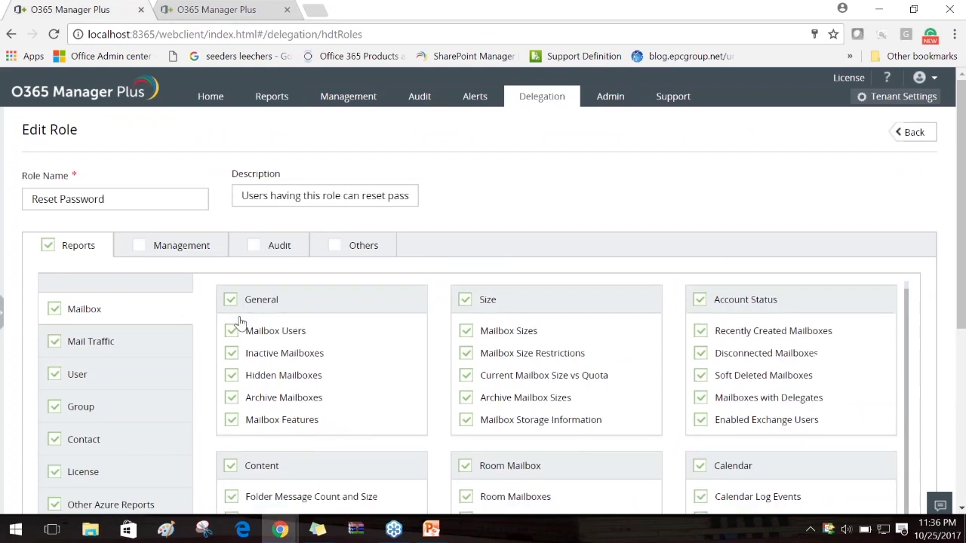
{"action": "scroll", "coordinate": [240, 323], "scroll_direction": "down", "scroll_amount": 3}
{"action": "left_click", "coordinate": [54, 309]}
{"action": "left_click", "coordinate": [48, 248]}
{"action": "scroll", "coordinate": [125, 377], "scroll_direction": "down", "scroll_amount": 3}
{"action": "scroll", "coordinate": [125, 377], "scroll_direction": "up", "scroll_amount": 1}
Grant the role every Mailbox and Mail Traffic report permission
{"action": "left_click", "coordinate": [55, 234]}
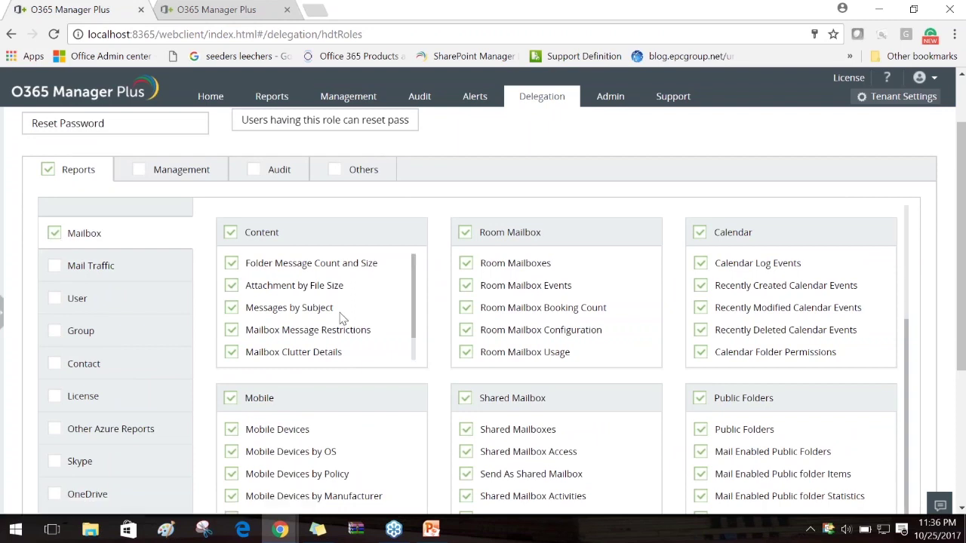
{"action": "left_click", "coordinate": [54, 266]}
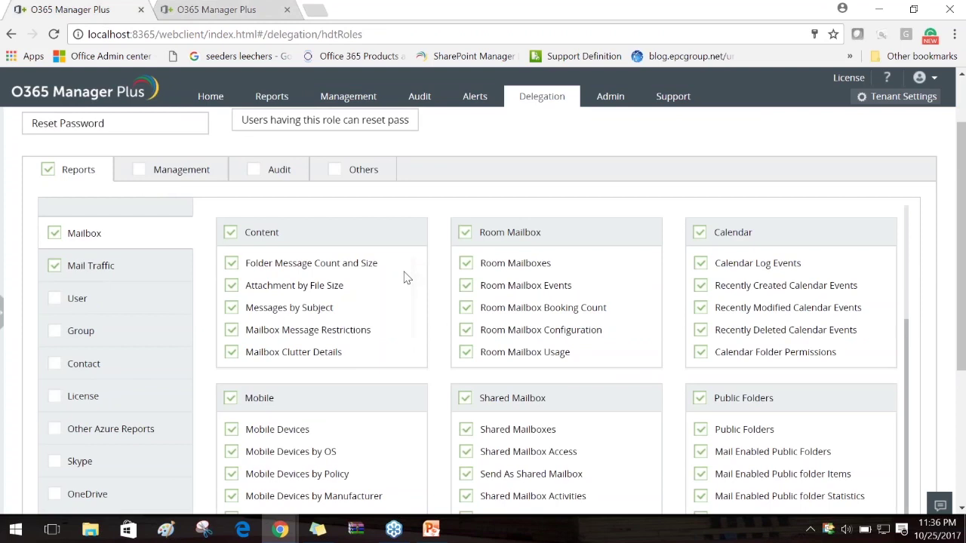
{"action": "scroll", "coordinate": [373, 351], "scroll_direction": "down", "scroll_amount": 1}
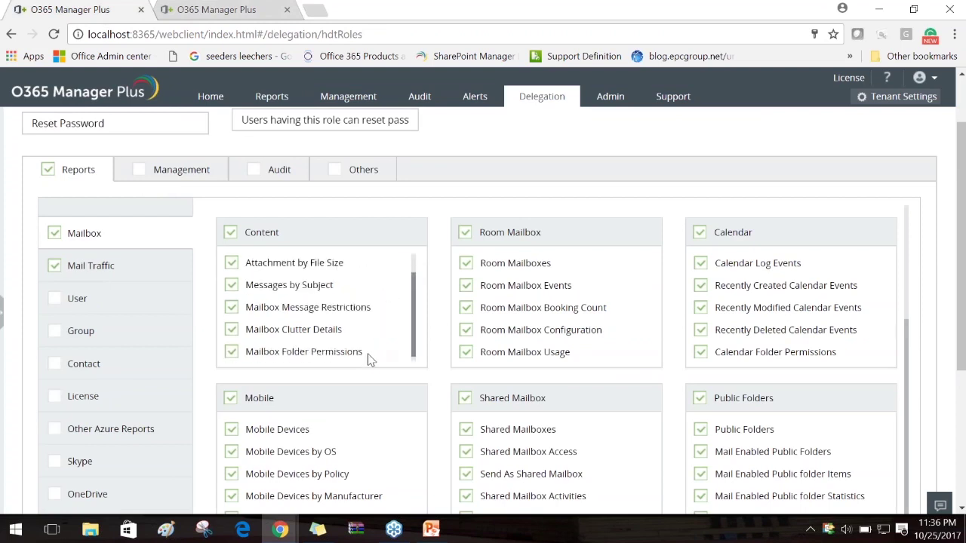
{"action": "scroll", "coordinate": [302, 317], "scroll_direction": "down", "scroll_amount": 1}
{"action": "scroll", "coordinate": [300, 315], "scroll_direction": "down", "scroll_amount": 1}
{"action": "scroll", "coordinate": [276, 340], "scroll_direction": "up", "scroll_amount": 3}
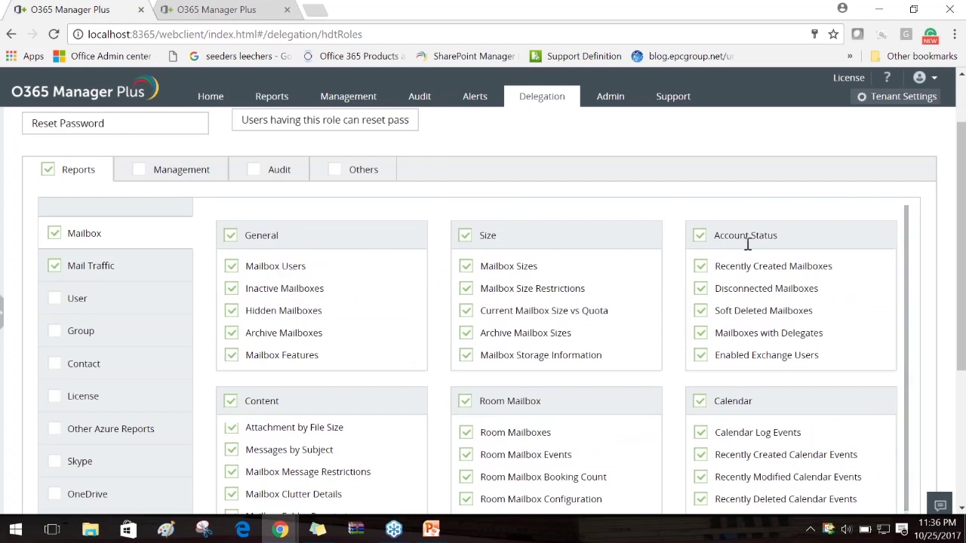
Compare with the Mailbox Reports list in the other tab, then return to the role
{"action": "left_click", "coordinate": [276, 8]}
{"action": "scroll", "coordinate": [327, 345], "scroll_direction": "down", "scroll_amount": 2}
{"action": "left_click_drag", "start_coordinate": [217, 380], "coordinate": [384, 377]}
{"action": "left_click", "coordinate": [533, 323]}
{"action": "scroll", "coordinate": [533, 323], "scroll_direction": "up", "scroll_amount": 2}
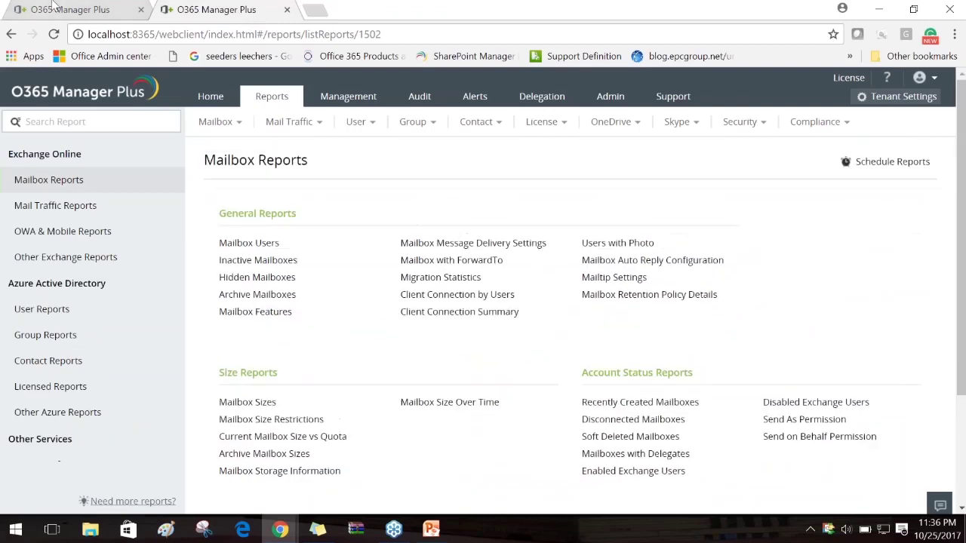
{"action": "left_click", "coordinate": [83, 9]}
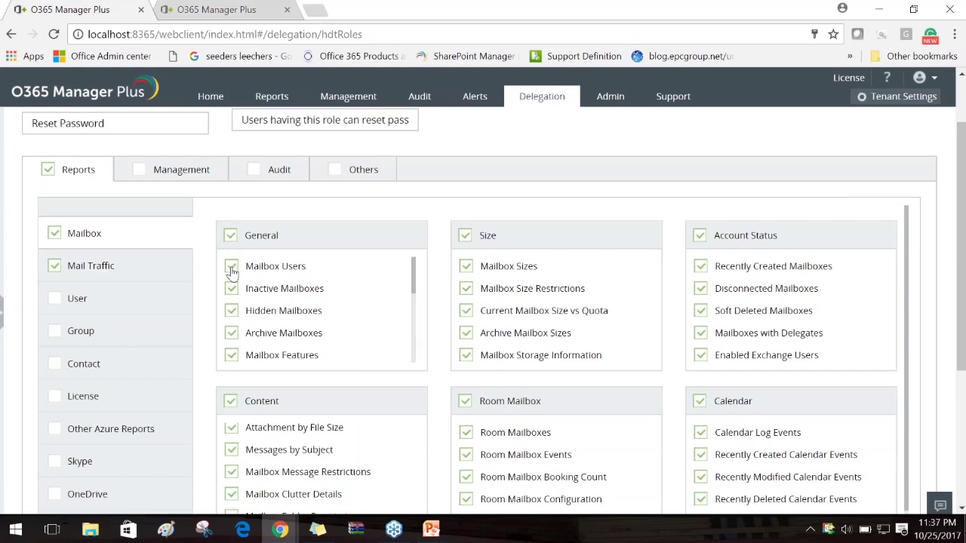
Swap Mailbox and Mail Traffic for only Mailbox Users, Mailbox Sizes and Mailbox Size Restrictions reports
{"action": "left_click", "coordinate": [56, 234]}
{"action": "left_click", "coordinate": [53, 265]}
{"action": "left_click", "coordinate": [231, 266]}
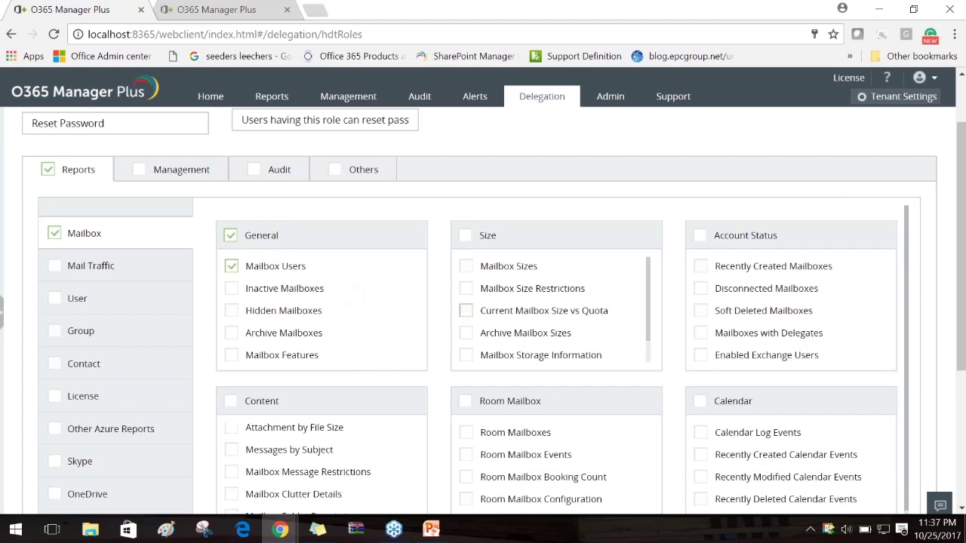
{"action": "left_click", "coordinate": [466, 268]}
{"action": "left_click", "coordinate": [467, 291]}
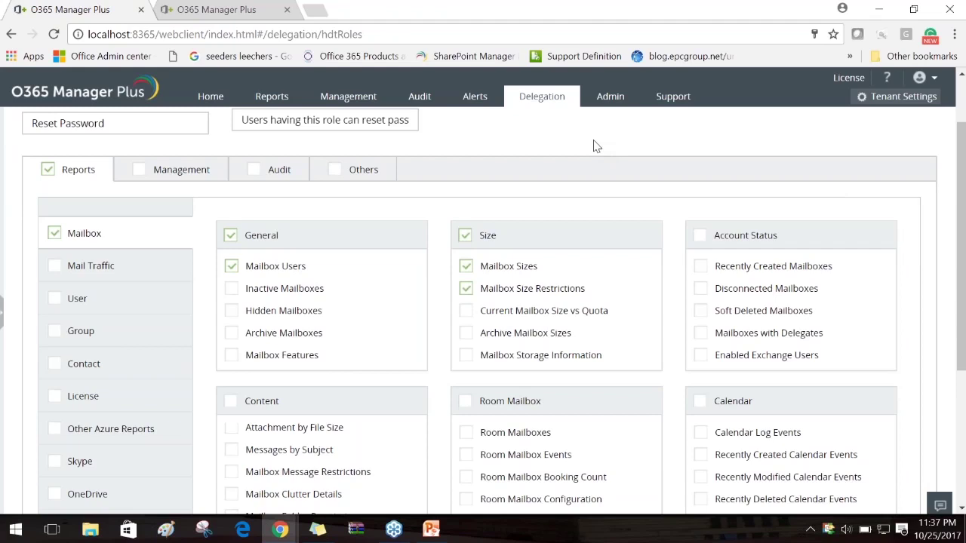
Clear every Reports permission from the Reset Password role
{"action": "scroll", "coordinate": [573, 209], "scroll_direction": "down", "scroll_amount": 6}
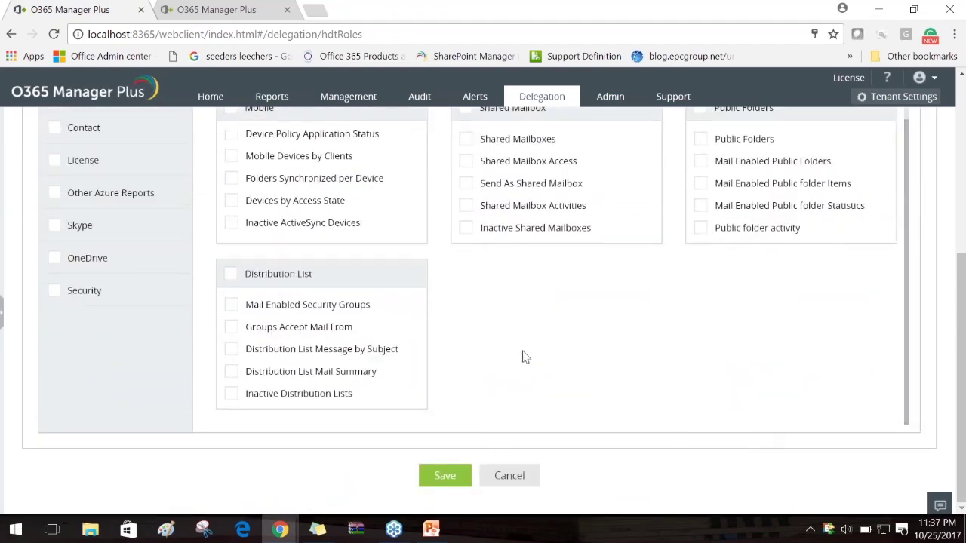
{"action": "scroll", "coordinate": [525, 354], "scroll_direction": "up", "scroll_amount": 3}
{"action": "scroll", "coordinate": [468, 332], "scroll_direction": "up", "scroll_amount": 1}
{"action": "scroll", "coordinate": [801, 219], "scroll_direction": "up", "scroll_amount": 4}
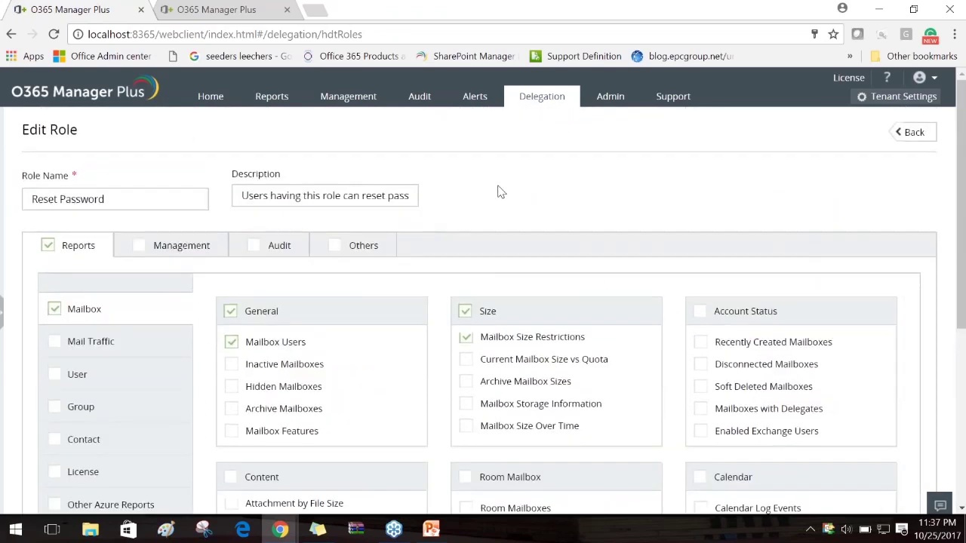
{"action": "left_click", "coordinate": [48, 245]}
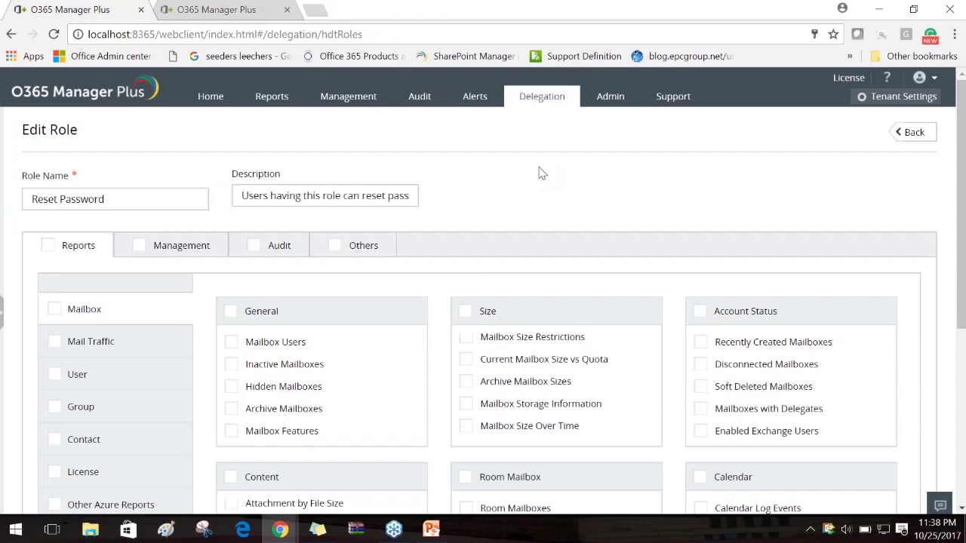
Allow only the User > Bulk User Modification Reset Password task and save the role
{"action": "triple_click", "coordinate": [125, 196]}
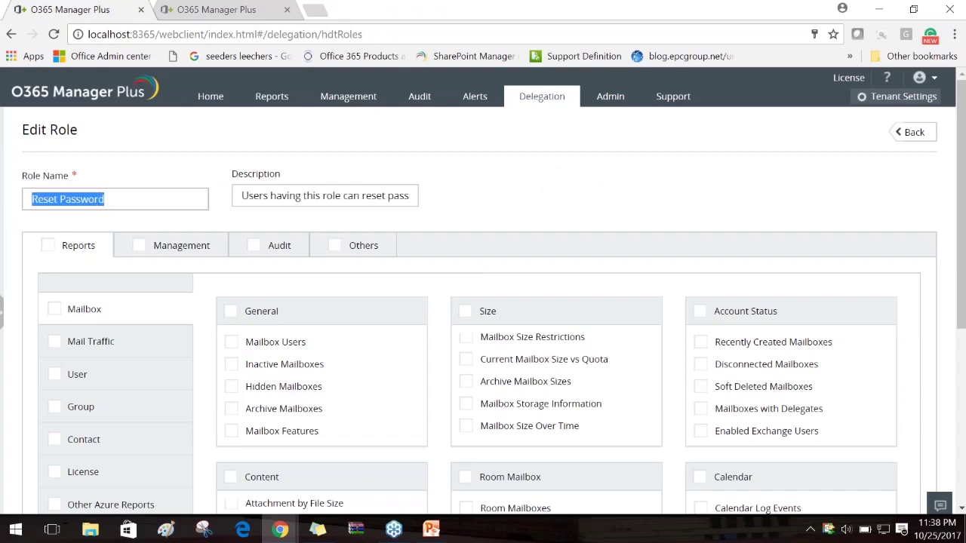
{"action": "left_click", "coordinate": [504, 200]}
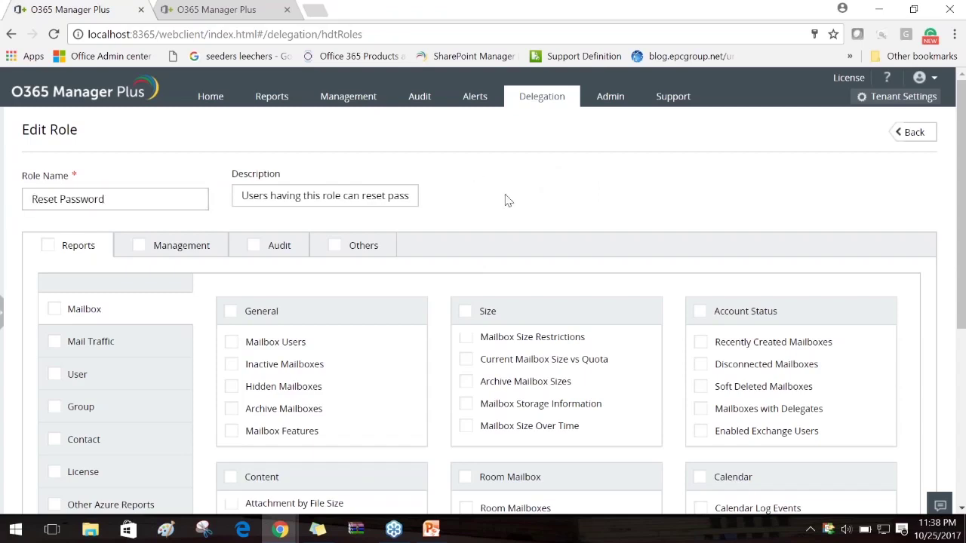
{"action": "left_click", "coordinate": [172, 251]}
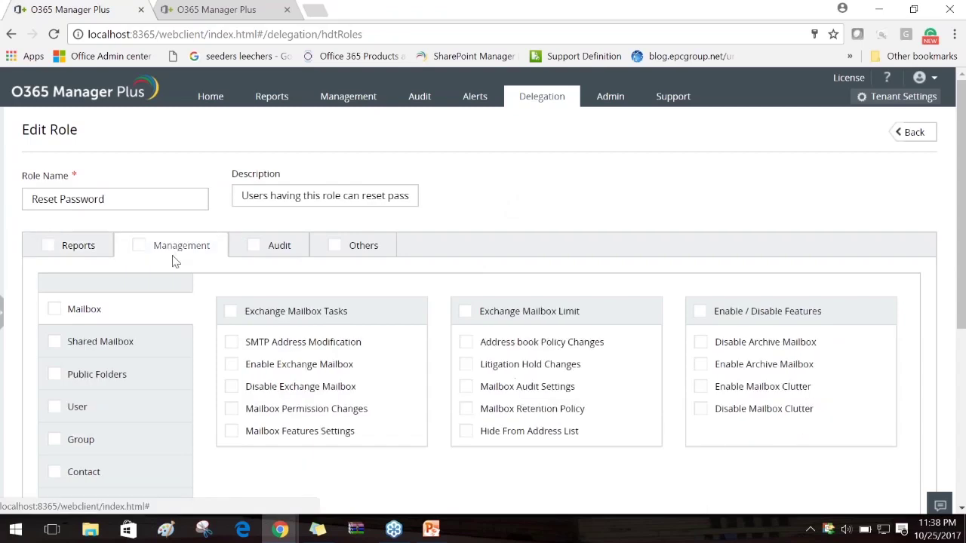
{"action": "left_click", "coordinate": [98, 407]}
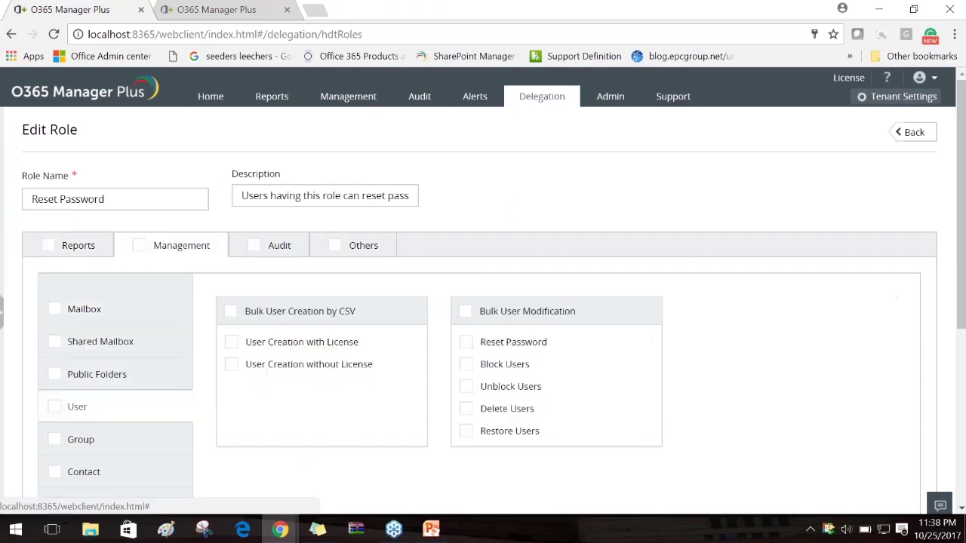
{"action": "left_click", "coordinate": [466, 342]}
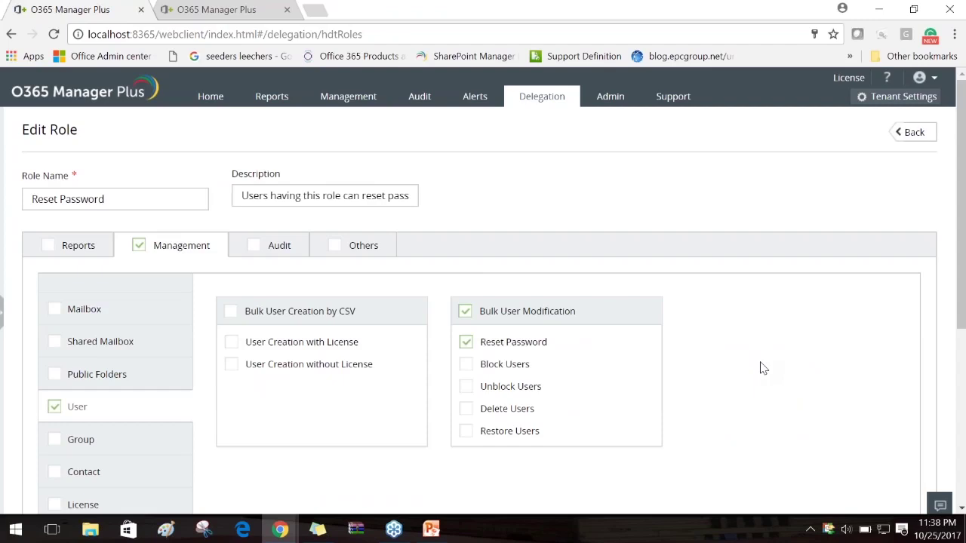
{"action": "scroll", "coordinate": [761, 368], "scroll_direction": "down", "scroll_amount": 5}
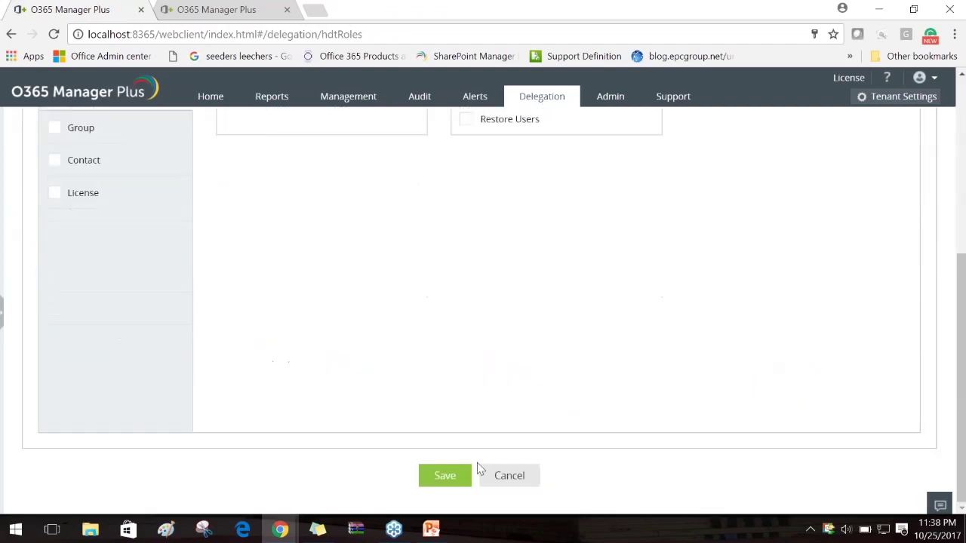
{"action": "left_click", "coordinate": [438, 477]}
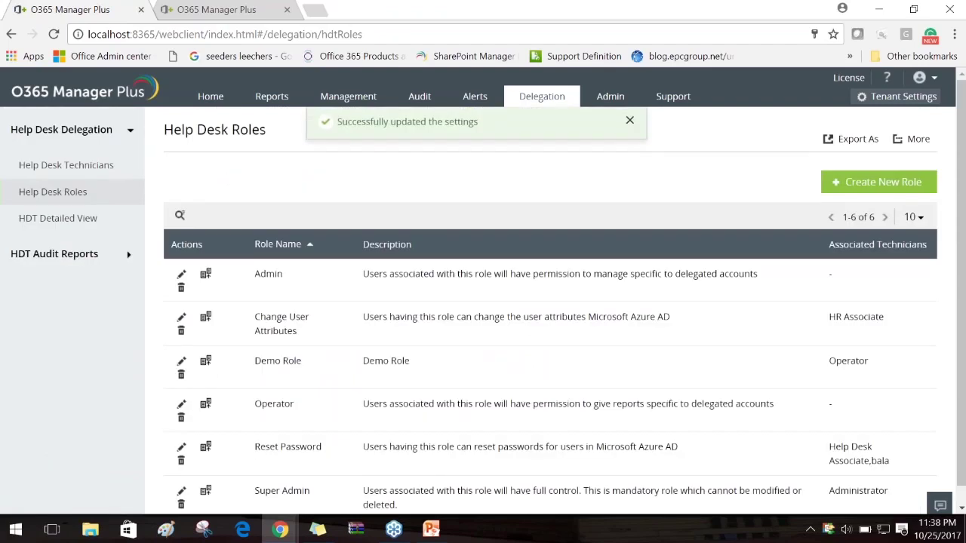
Sign out, then log back in as admin
{"action": "left_click", "coordinate": [922, 78]}
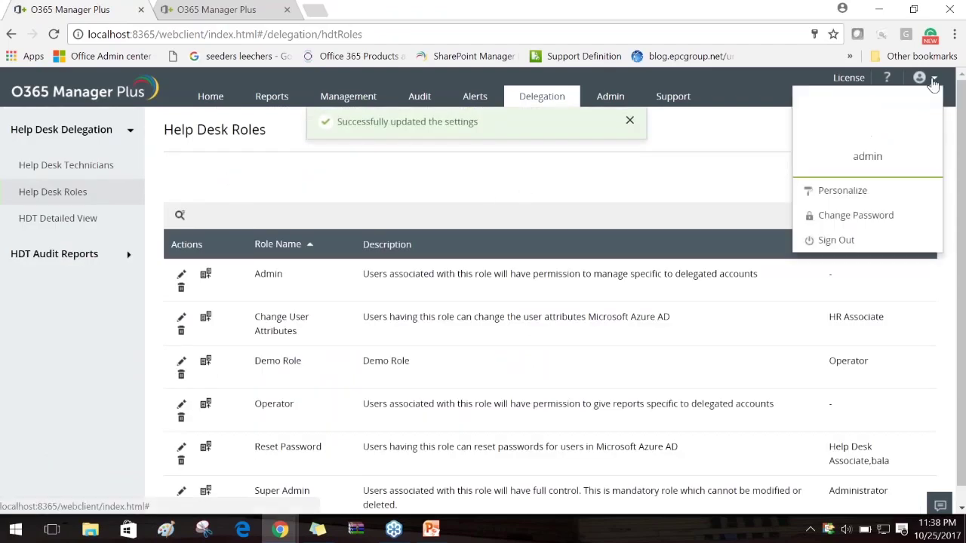
{"action": "left_click", "coordinate": [845, 241]}
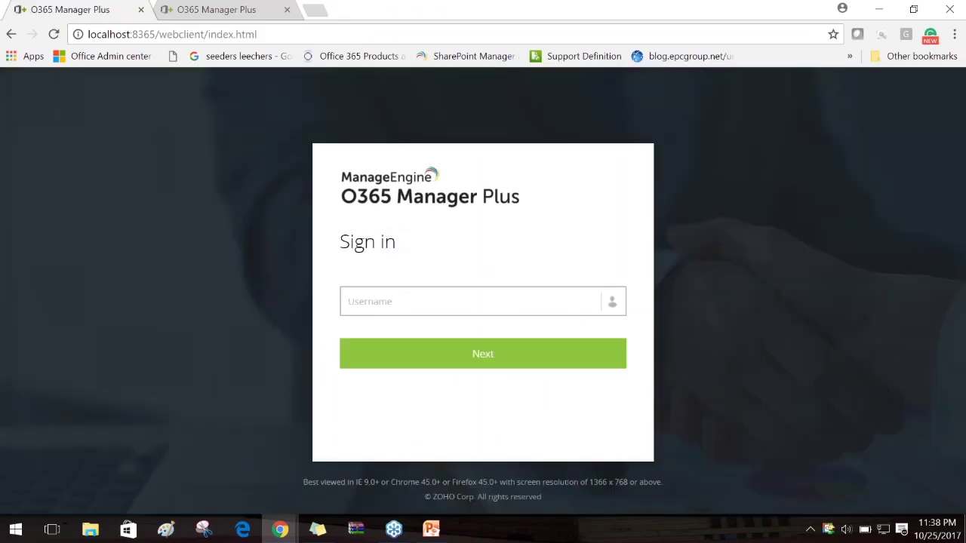
{"action": "type", "text": "admin"}
{"action": "key", "text": "Return"}
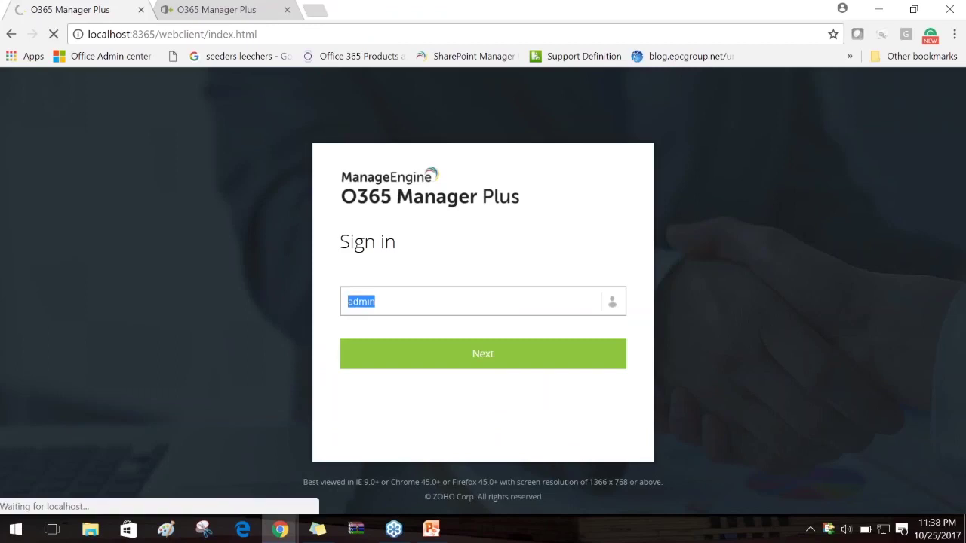
{"action": "type", "text": "admin"}
{"action": "key", "text": "Return"}
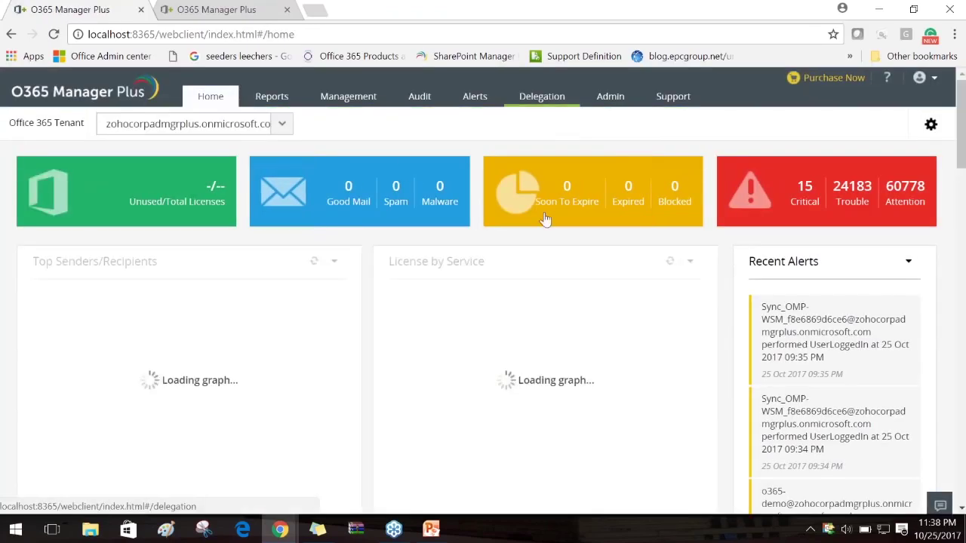
Copy the technician's Office 365 login from Delegation and sign out of admin
{"action": "left_click", "coordinate": [543, 103]}
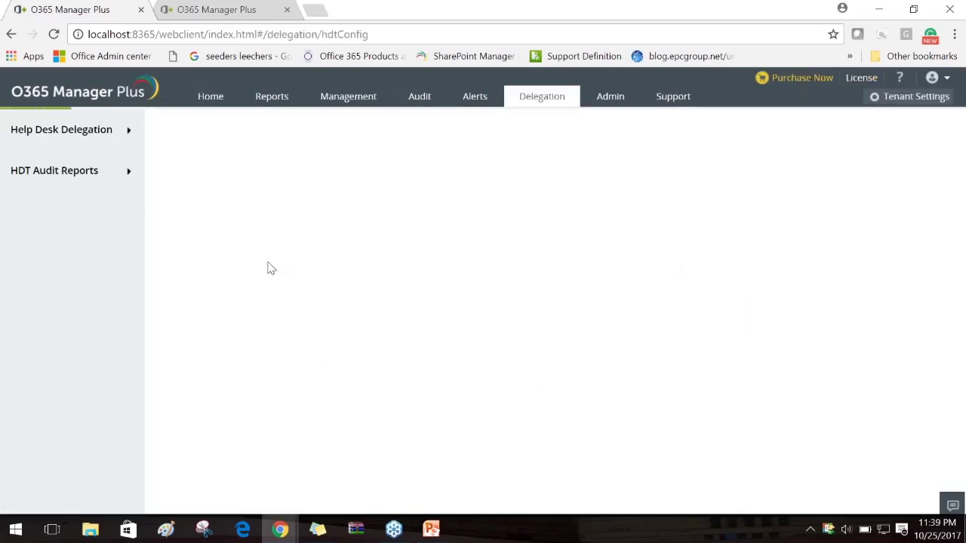
{"action": "left_click_drag", "start_coordinate": [526, 306], "coordinate": [336, 305]}
{"action": "key", "text": "ctrl+c"}
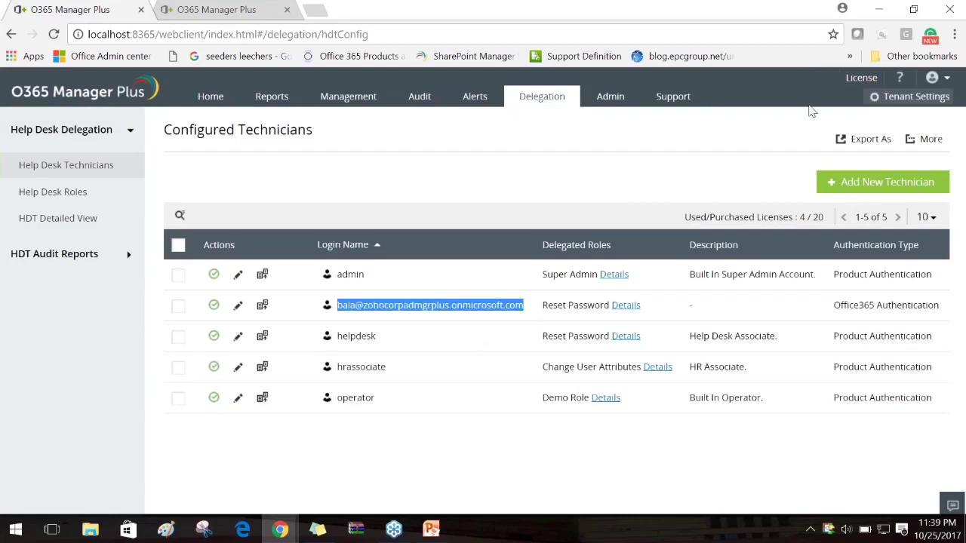
{"action": "left_click", "coordinate": [932, 83]}
{"action": "left_click", "coordinate": [832, 238]}
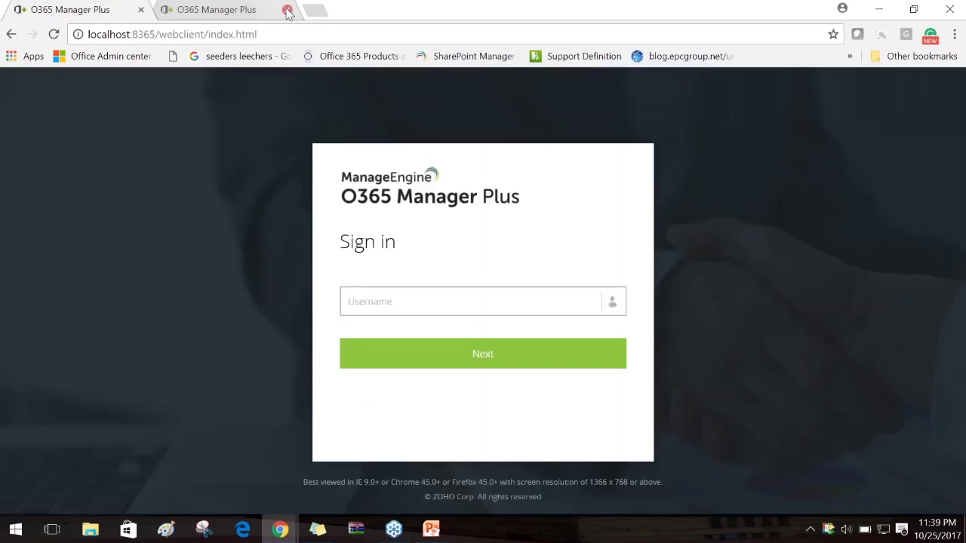
Close the second tab and paste the technician's login as the username to continue
{"action": "left_click", "coordinate": [286, 10]}
{"action": "left_click", "coordinate": [390, 301]}
{"action": "key", "text": "ctrl+v"}
{"action": "left_click", "coordinate": [472, 367]}
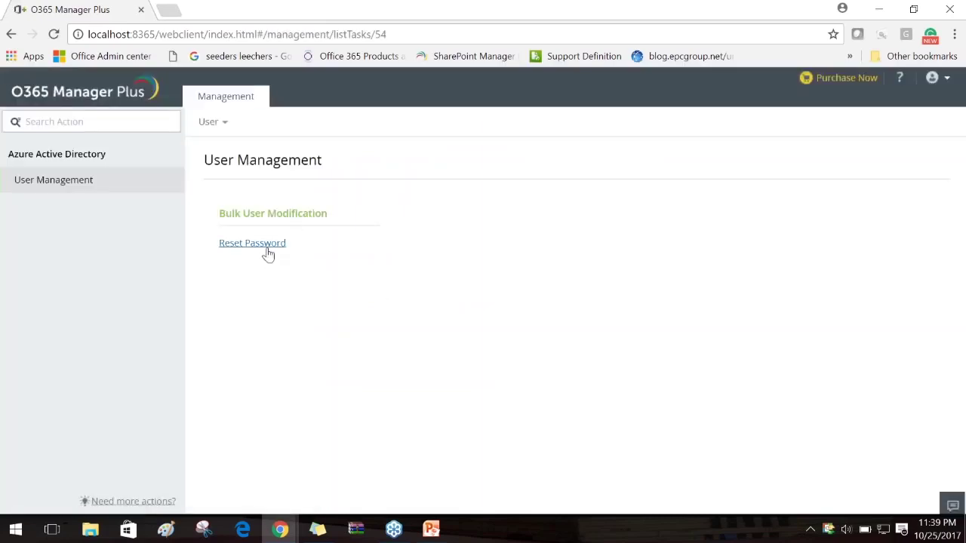
As the technician, open Reset Password under Bulk User Modification
{"action": "mouse_move", "coordinate": [304, 248]}
{"action": "left_mouse_down"}
{"action": "mouse_move", "coordinate": [216, 245]}
{"action": "mouse_move", "coordinate": [308, 252]}
{"action": "left_mouse_up"}
{"action": "left_click", "coordinate": [211, 257]}
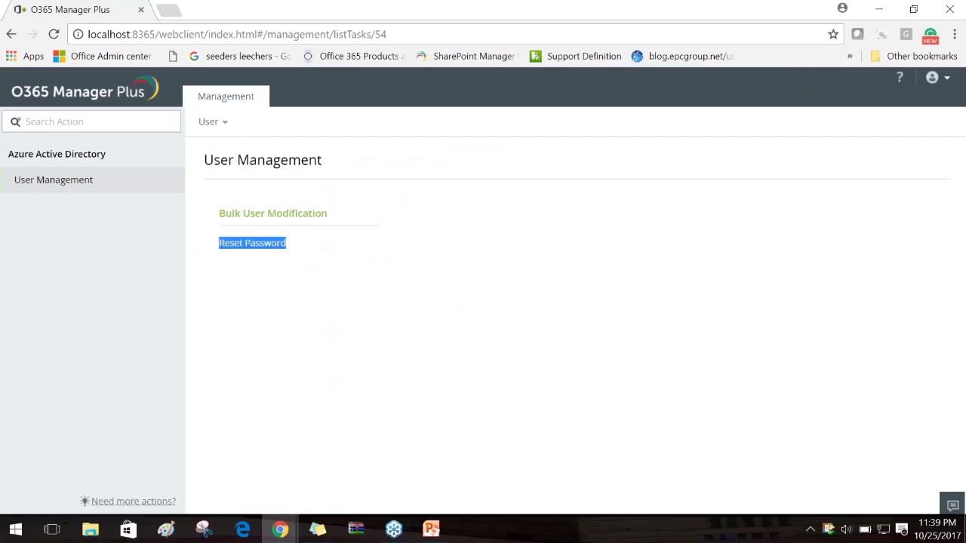
{"action": "left_click", "coordinate": [253, 246]}
{"action": "scroll", "coordinate": [476, 282], "scroll_direction": "down", "scroll_amount": 1}
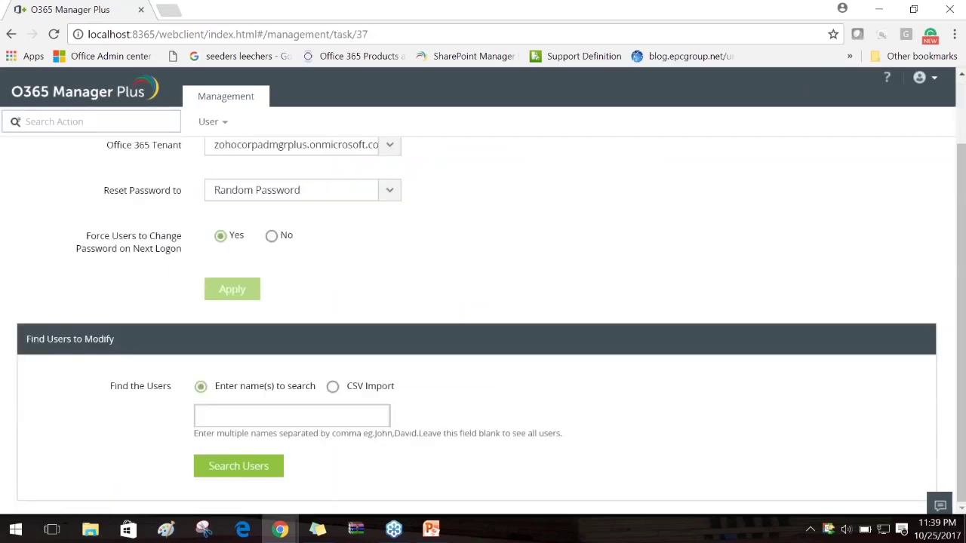
Switch the Reset Password form's new password option from Random Password to Let me generate
{"action": "left_click", "coordinate": [332, 412]}
{"action": "left_click", "coordinate": [390, 192]}
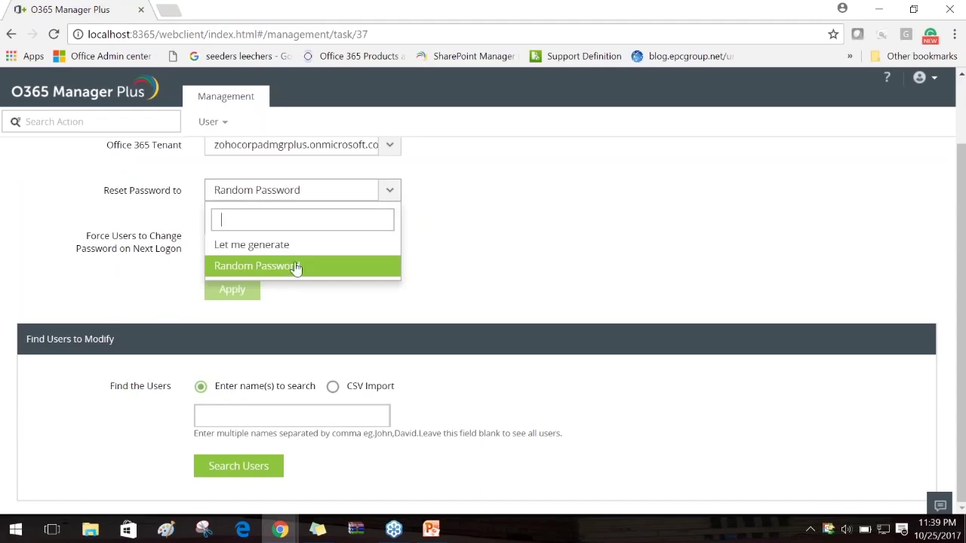
{"action": "left_click", "coordinate": [298, 246]}
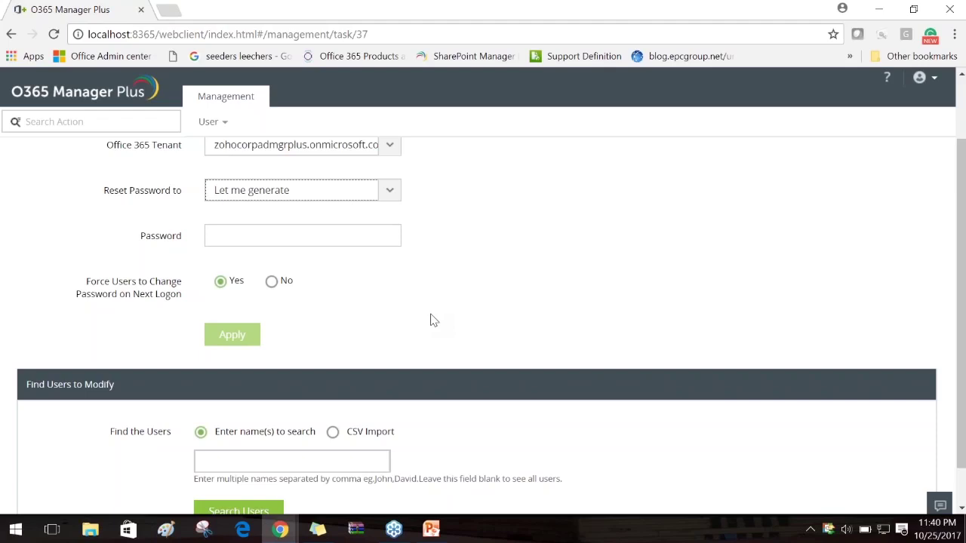
{"action": "scroll", "coordinate": [433, 320], "scroll_direction": "down", "scroll_amount": 1}
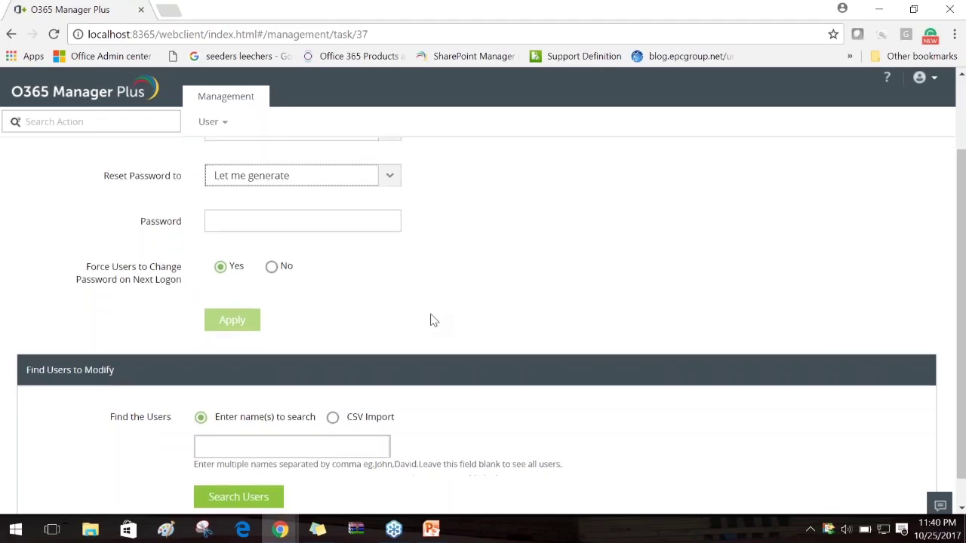
{"action": "scroll", "coordinate": [433, 320], "scroll_direction": "up", "scroll_amount": 2}
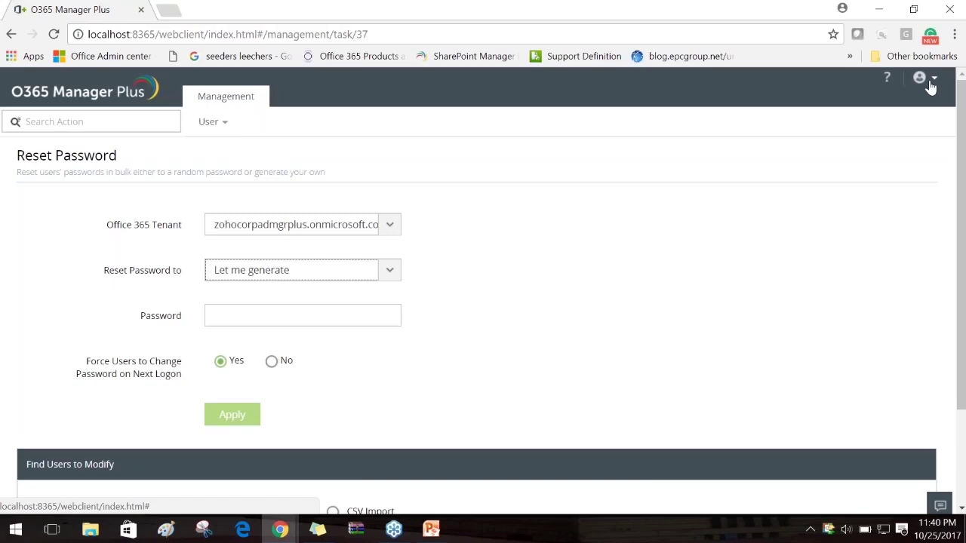
Sign out of the technician account and log back in with the admin username and password
{"action": "left_click", "coordinate": [930, 84]}
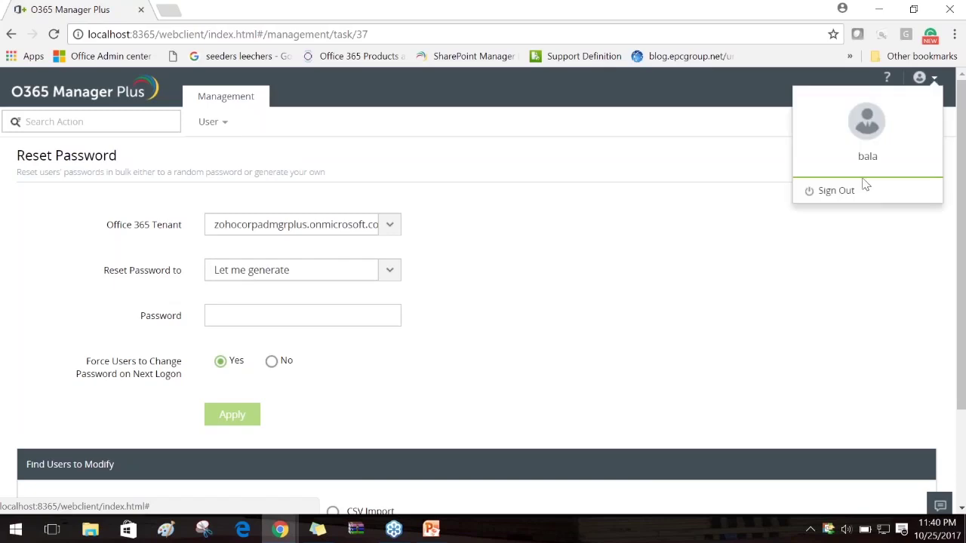
{"action": "left_click", "coordinate": [836, 191]}
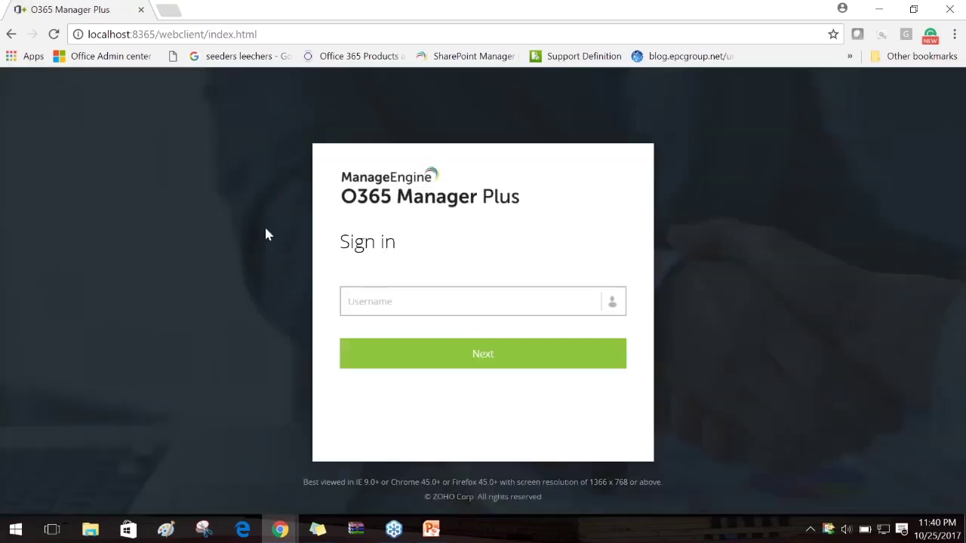
{"action": "left_click", "coordinate": [400, 305]}
{"action": "type", "text": "admin"}
{"action": "key", "text": "ctrl+a"}
{"action": "key", "text": "Return"}
{"action": "key", "text": "ctrl+v"}
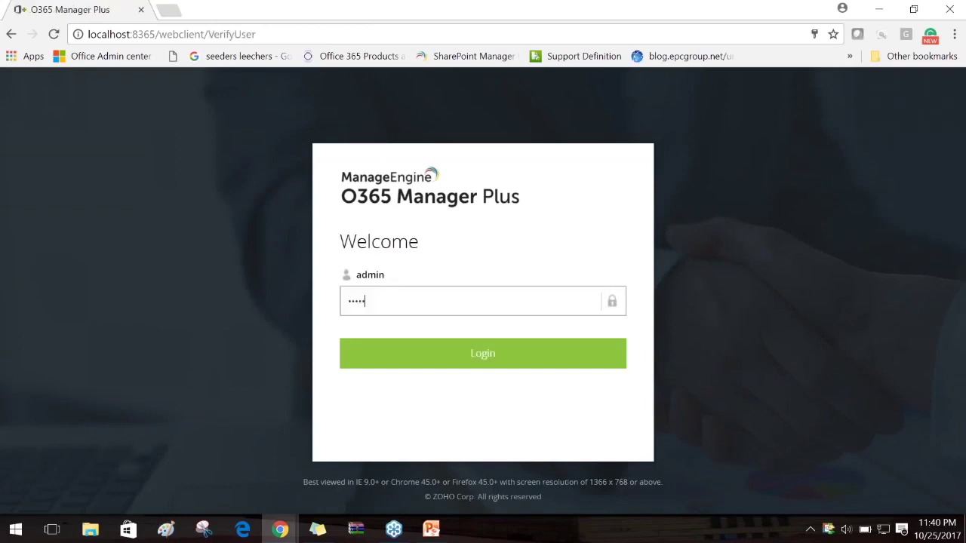
{"action": "key", "text": "Return"}
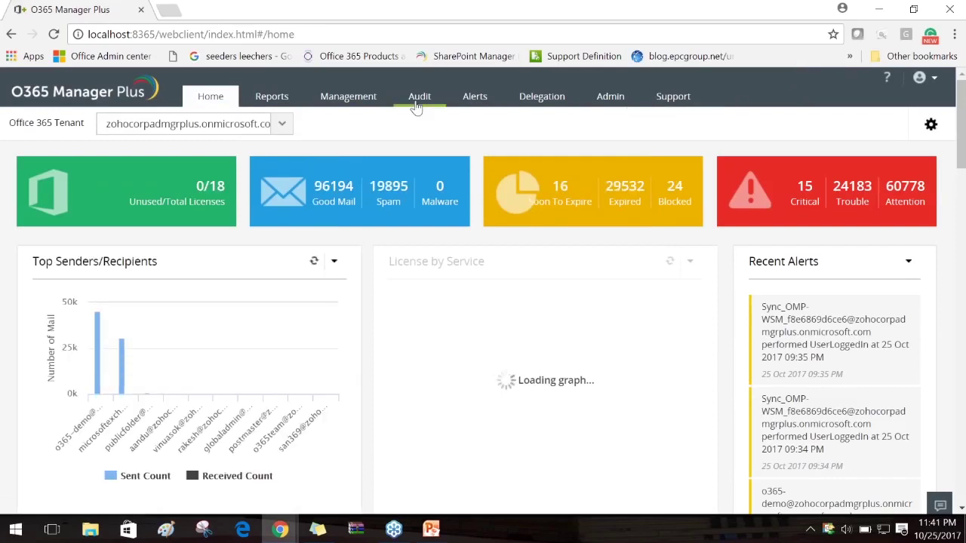
Browse the Bulk User Modification tasks under Management > User
{"action": "left_click", "coordinate": [348, 105]}
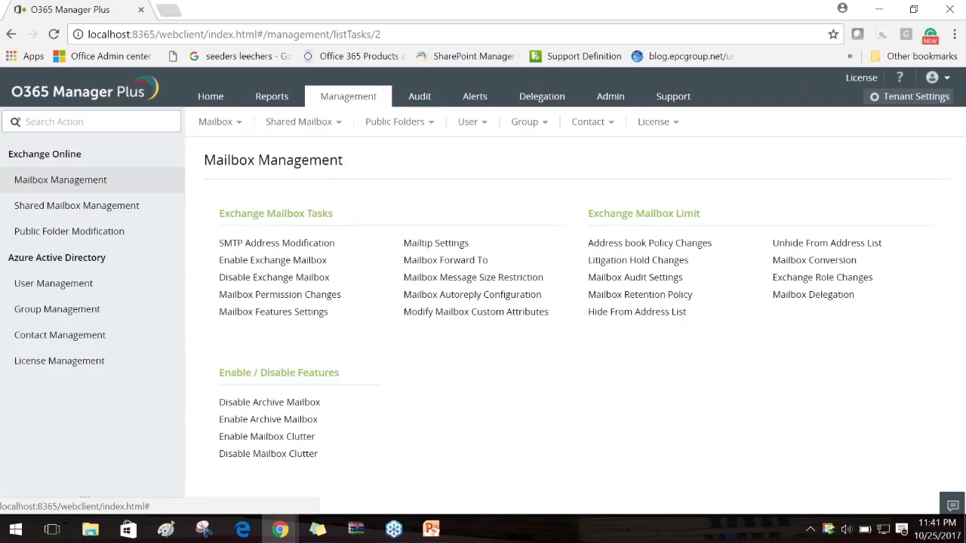
{"action": "left_click", "coordinate": [472, 123]}
{"action": "left_click", "coordinate": [643, 154]}
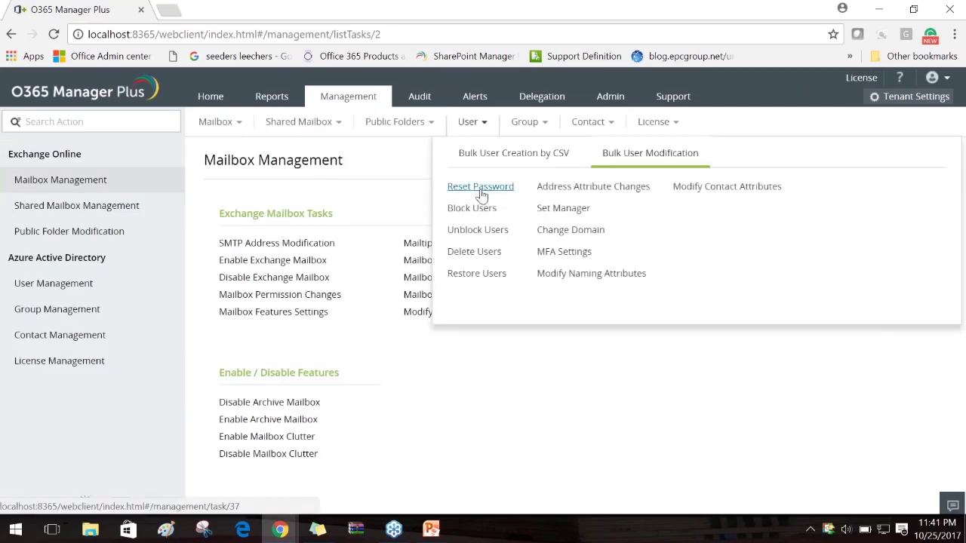
{"action": "left_click_drag", "start_coordinate": [526, 186], "coordinate": [446, 187]}
{"action": "left_click", "coordinate": [432, 187]}
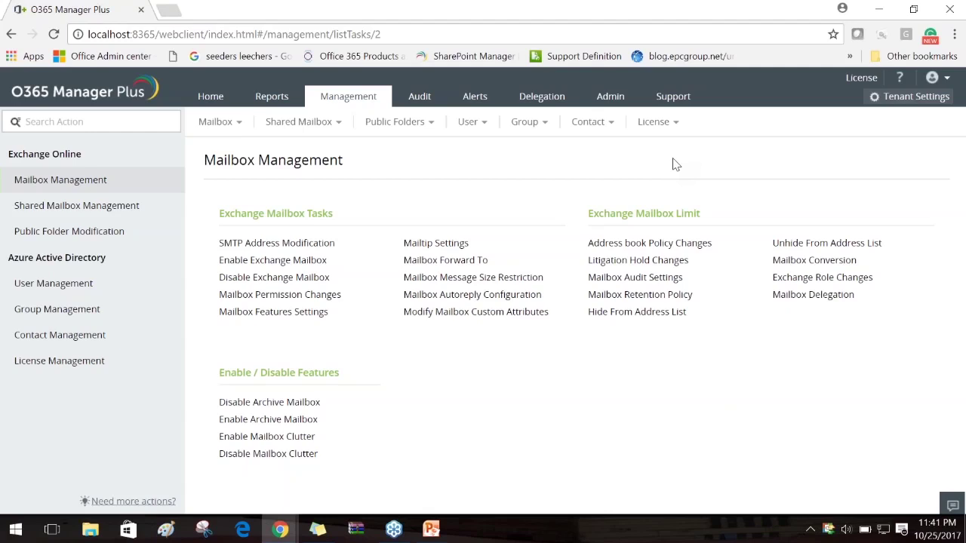
Glance at the webinar slide, minimize it, and go to the Delegation tab's Configured Technicians list
{"action": "left_click", "coordinate": [431, 530]}
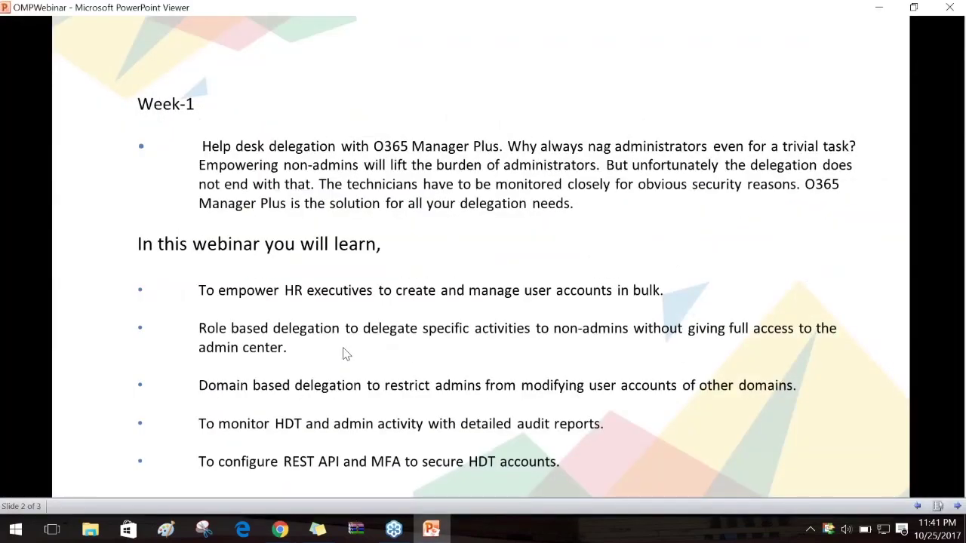
{"action": "left_click", "coordinate": [878, 7]}
{"action": "left_click", "coordinate": [566, 100]}
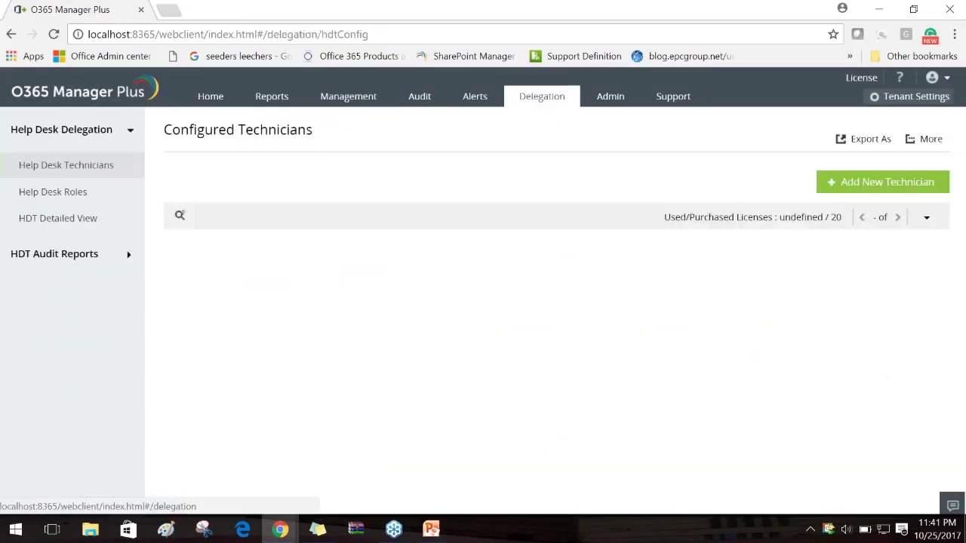
Edit the Reset Password role from the Help Desk Roles list
{"action": "left_click", "coordinate": [74, 196]}
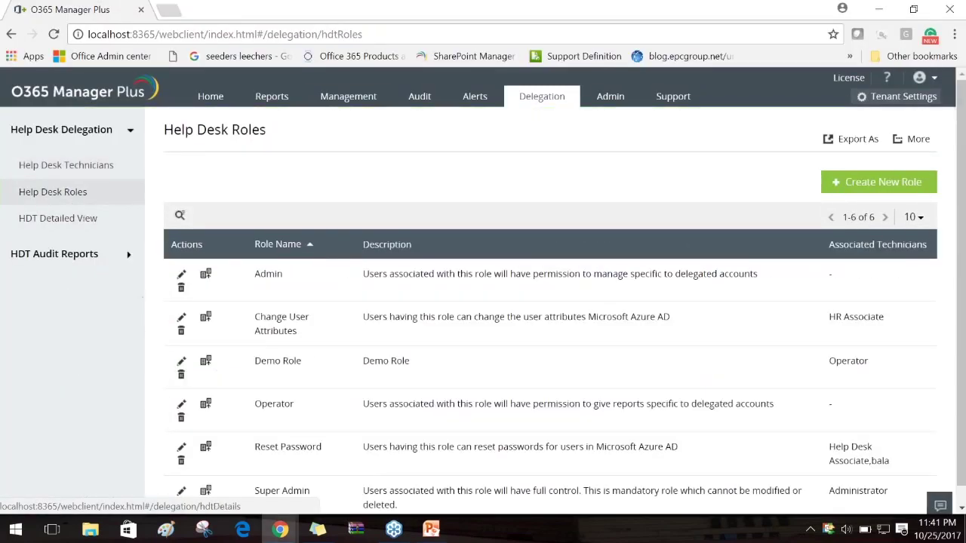
{"action": "scroll", "coordinate": [350, 341], "scroll_direction": "down", "scroll_amount": 1}
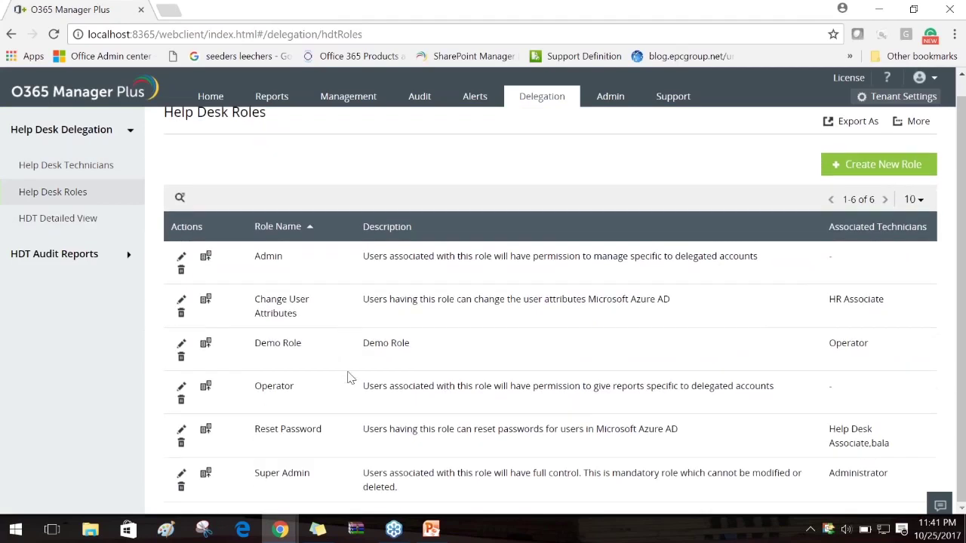
{"action": "triple_click", "coordinate": [327, 433]}
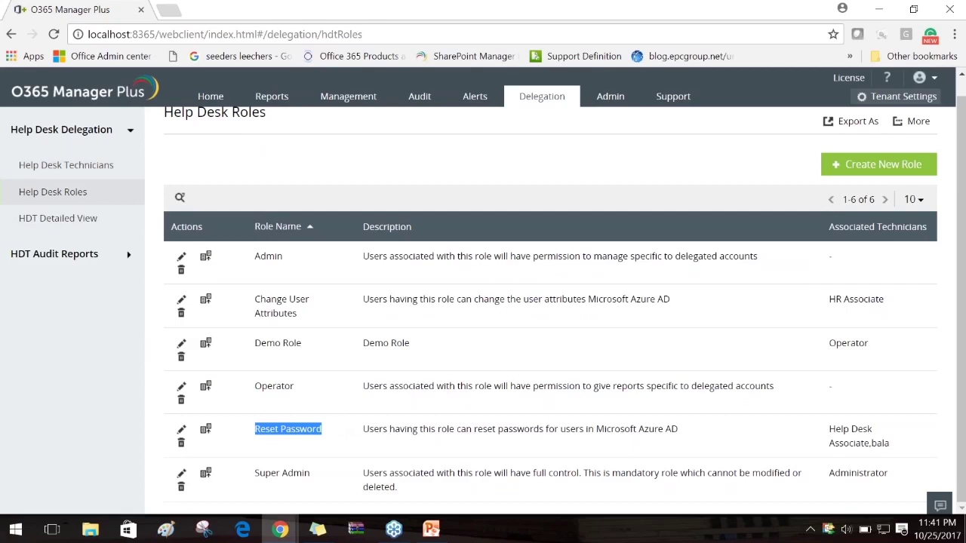
{"action": "left_click", "coordinate": [181, 429]}
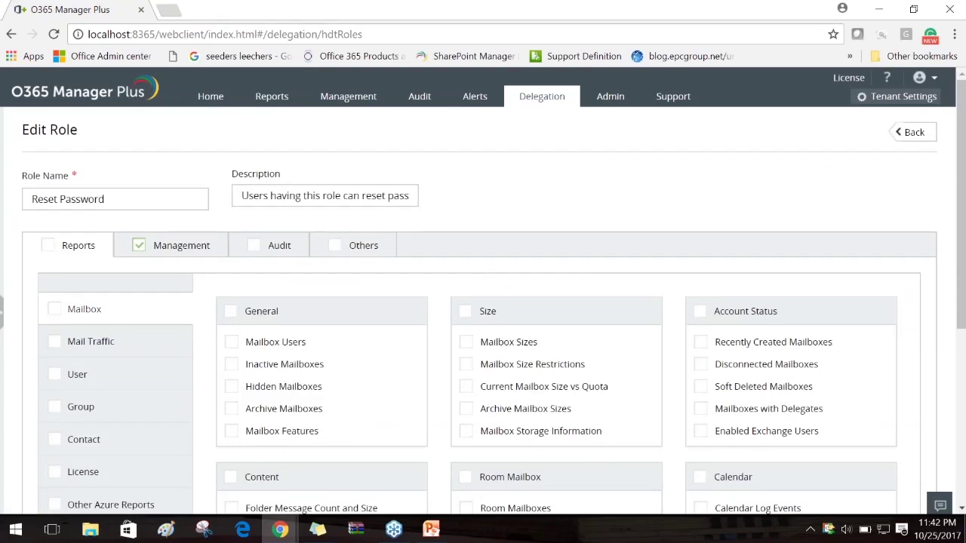
Allow the Reset Password role to create users by CSV, with and without a license
{"action": "left_click", "coordinate": [175, 238]}
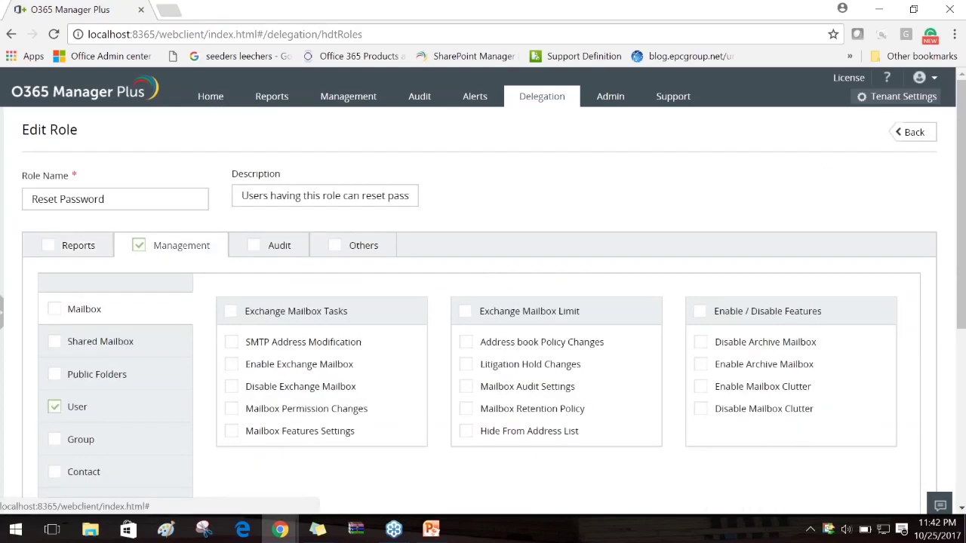
{"action": "left_click_drag", "start_coordinate": [105, 199], "coordinate": [30, 193]}
{"action": "left_click", "coordinate": [623, 204]}
{"action": "left_click", "coordinate": [98, 415]}
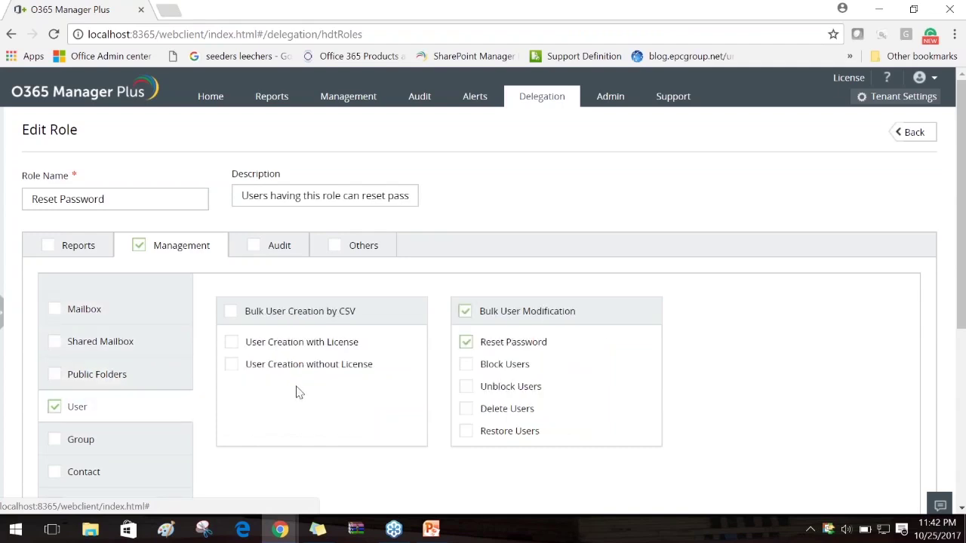
{"action": "left_click", "coordinate": [232, 345]}
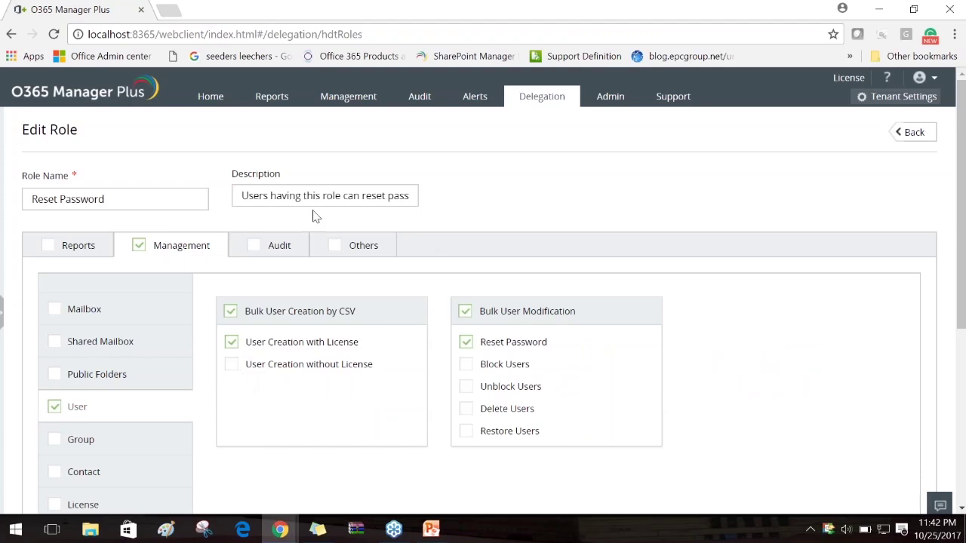
{"action": "left_click", "coordinate": [231, 365]}
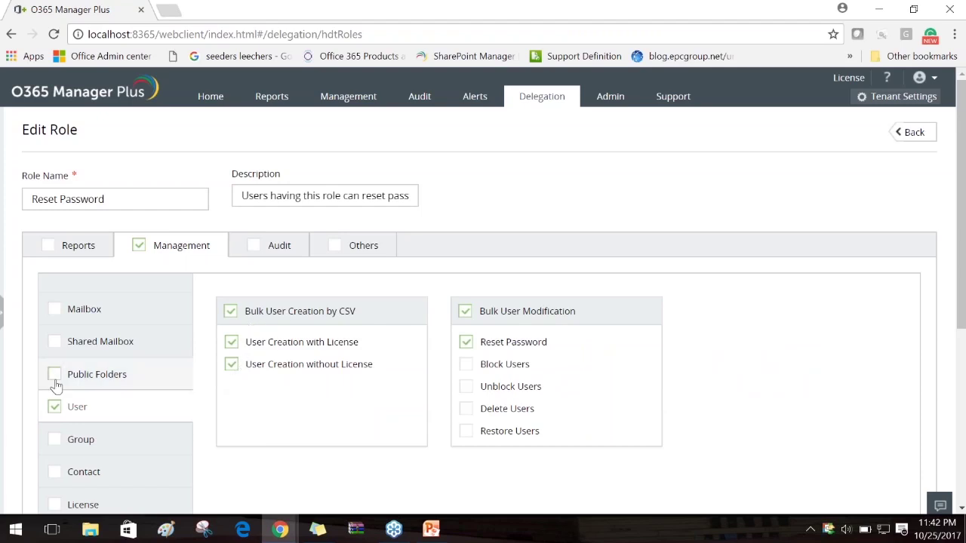
Add Bulk License Modification permission to the role and save it
{"action": "left_click", "coordinate": [121, 503]}
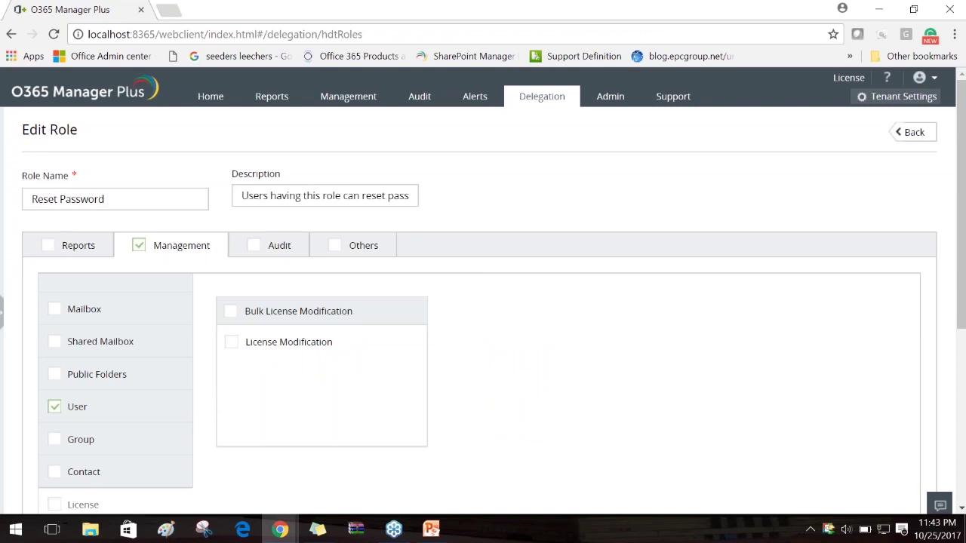
{"action": "left_click", "coordinate": [230, 312]}
{"action": "scroll", "coordinate": [556, 373], "scroll_direction": "down", "scroll_amount": 4}
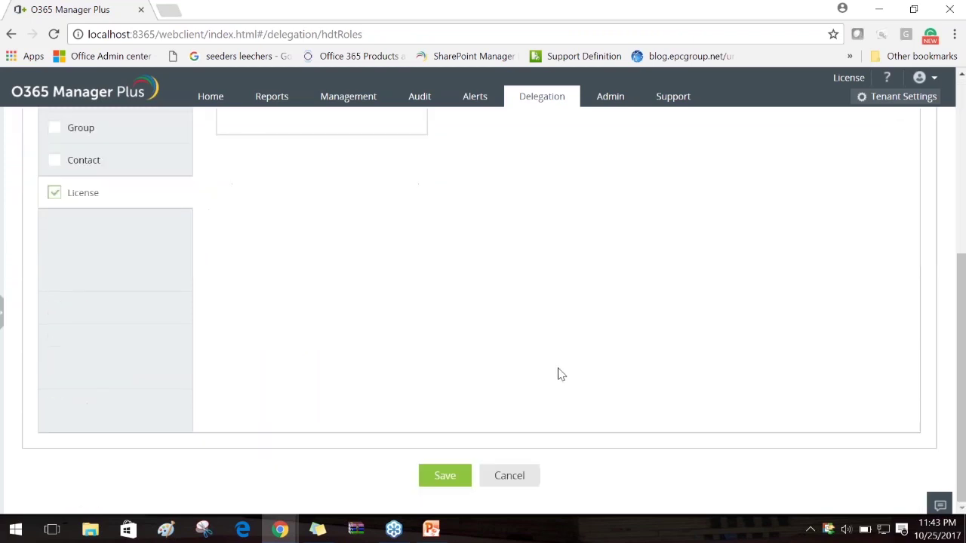
{"action": "left_click", "coordinate": [444, 475]}
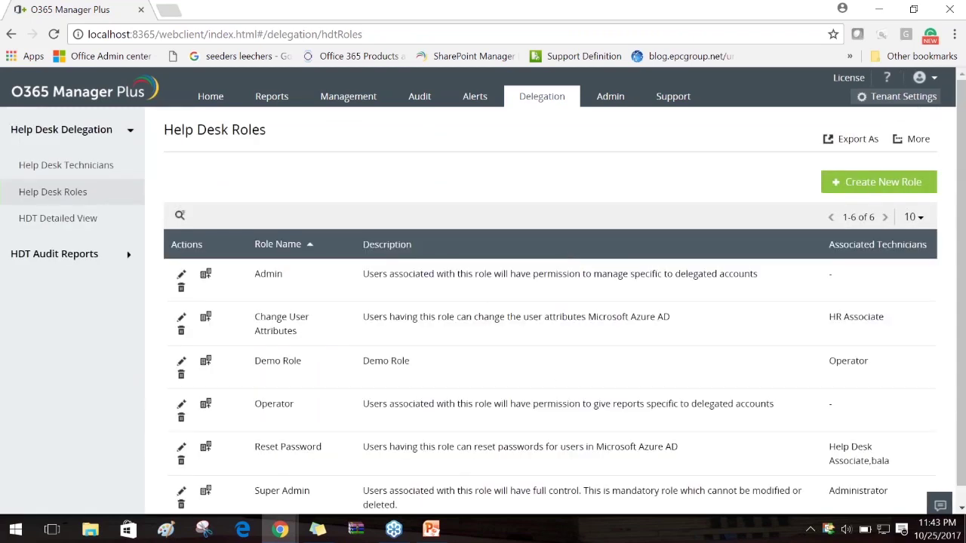
Copy the technician's login from Configured Technicians, sign out, and sign in as that technician
{"action": "left_click", "coordinate": [61, 166]}
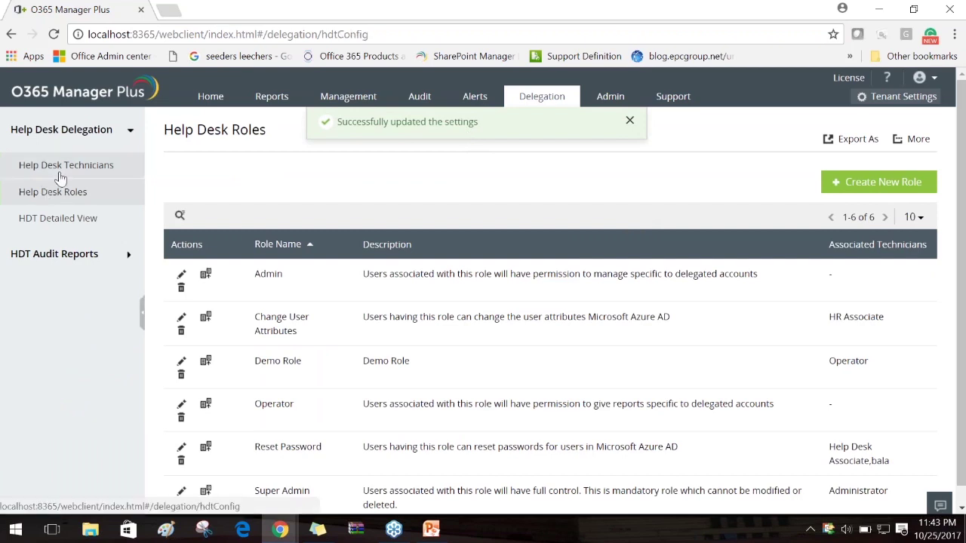
{"action": "left_click_drag", "start_coordinate": [524, 305], "coordinate": [334, 317]}
{"action": "key", "text": "ctrl+c"}
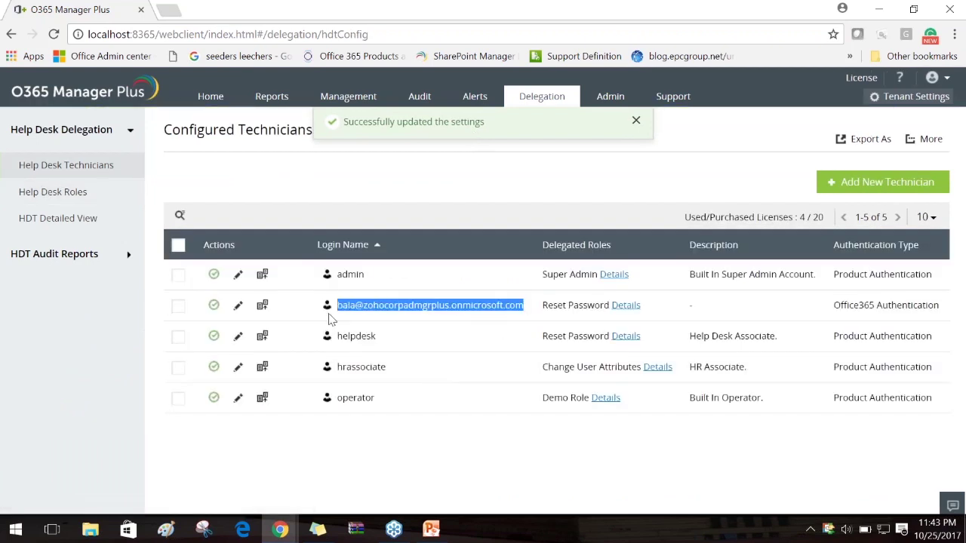
{"action": "left_click", "coordinate": [934, 78]}
{"action": "left_click", "coordinate": [842, 242]}
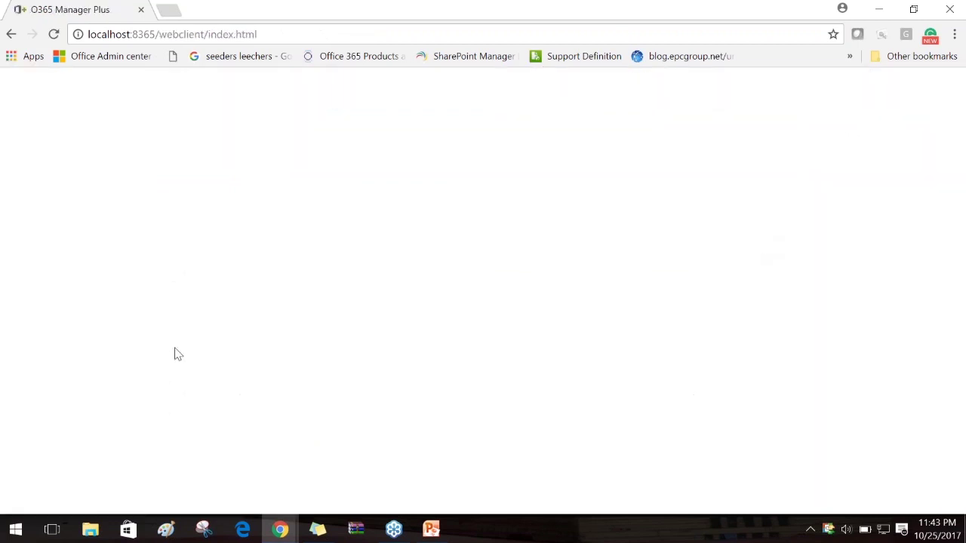
{"action": "left_click", "coordinate": [371, 291]}
{"action": "key", "text": "ctrl+v"}
{"action": "key", "text": "Return"}
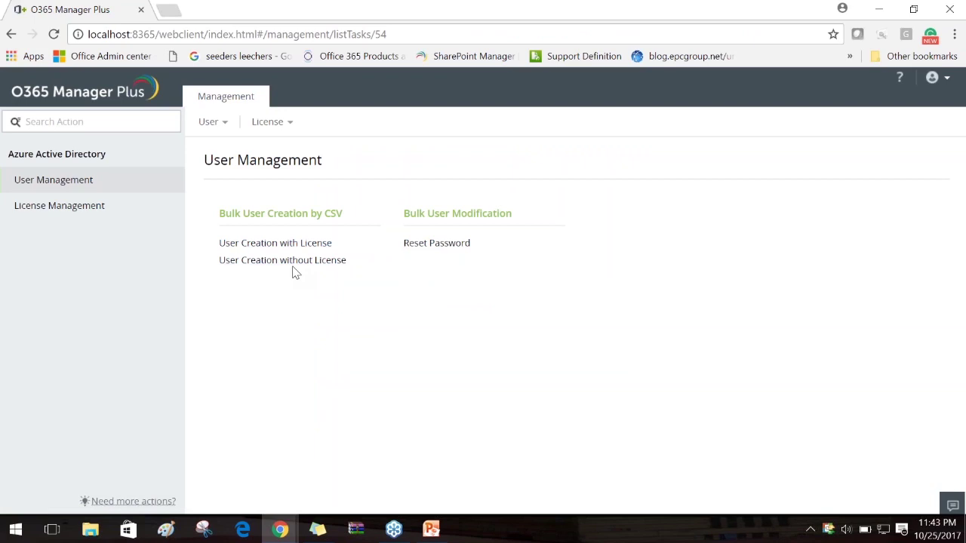
Check that User Creation without License and the License Management tasks are now available
{"action": "left_click_drag", "start_coordinate": [352, 262], "coordinate": [219, 261]}
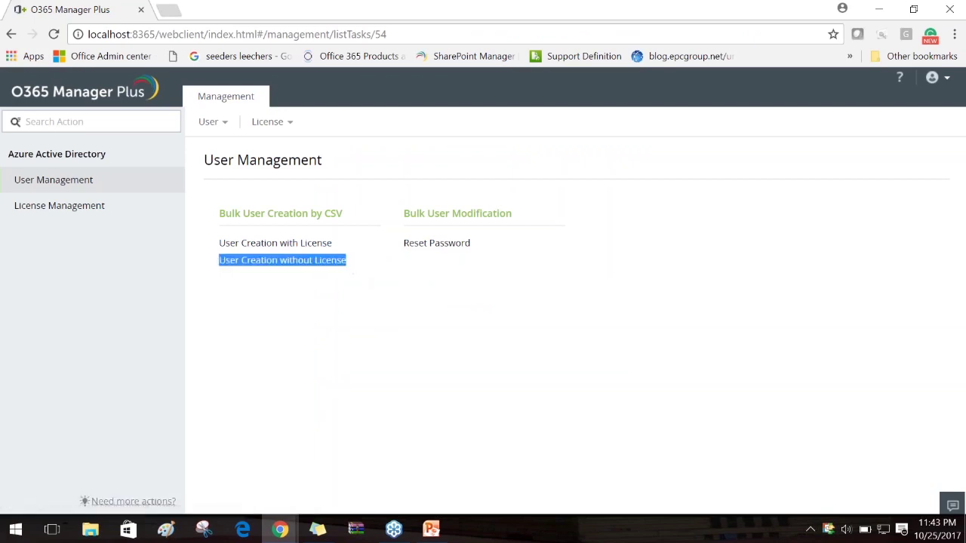
{"action": "left_click", "coordinate": [318, 283]}
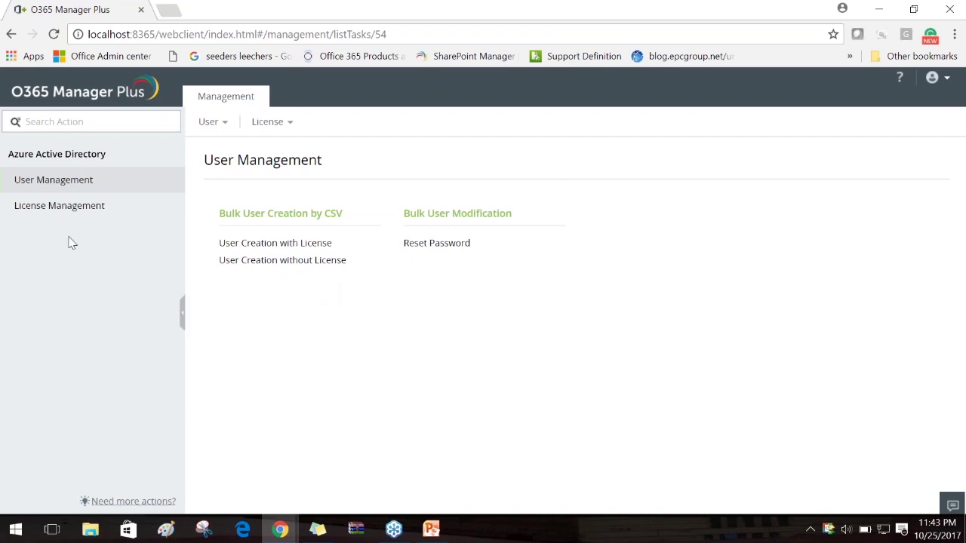
{"action": "left_click", "coordinate": [54, 213]}
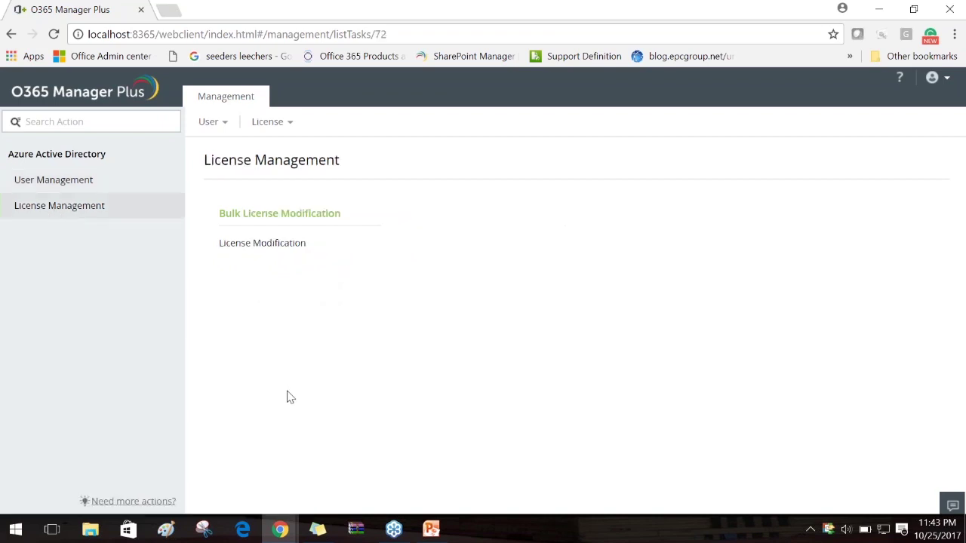
Open License Modification and keep the action set to assigning selected licenses
{"action": "left_click", "coordinate": [270, 244]}
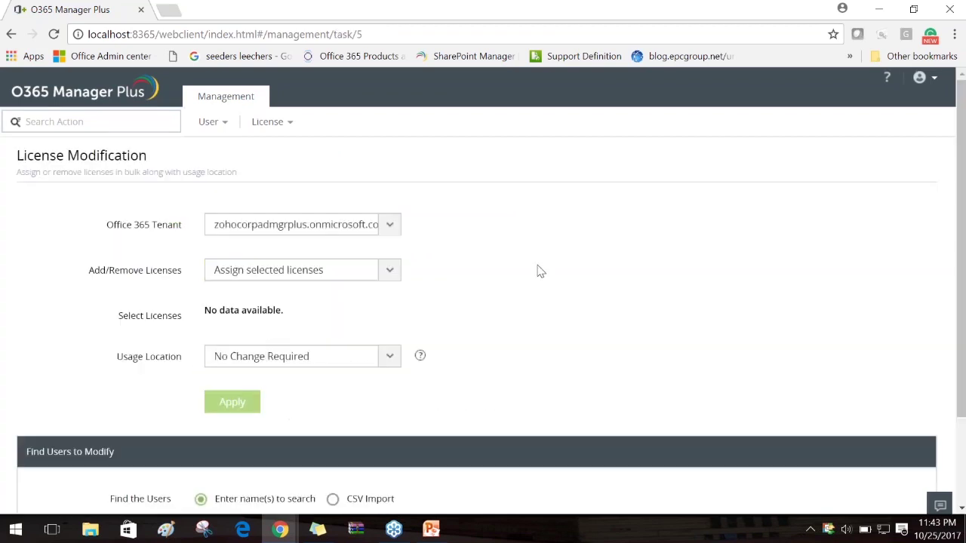
{"action": "scroll", "coordinate": [536, 270], "scroll_direction": "down", "scroll_amount": 1}
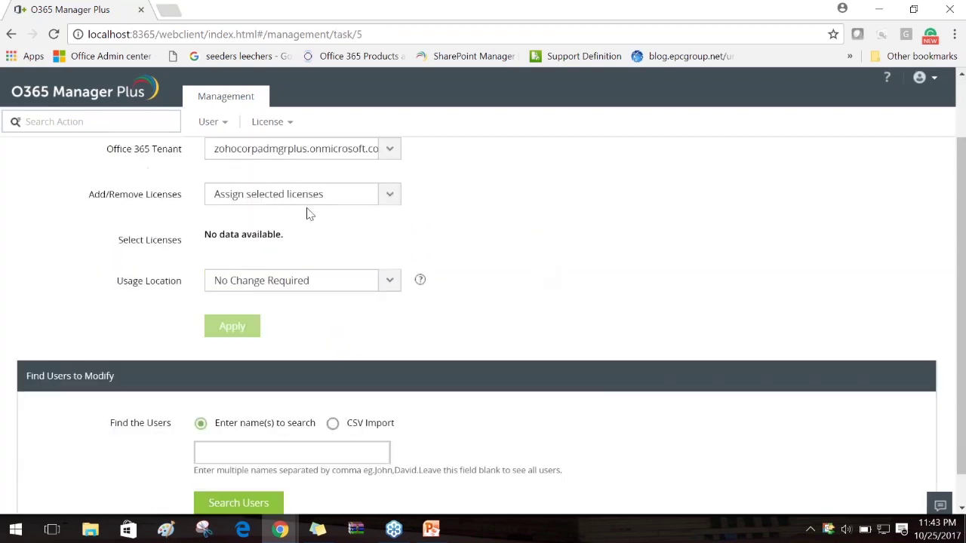
{"action": "left_click", "coordinate": [390, 197]}
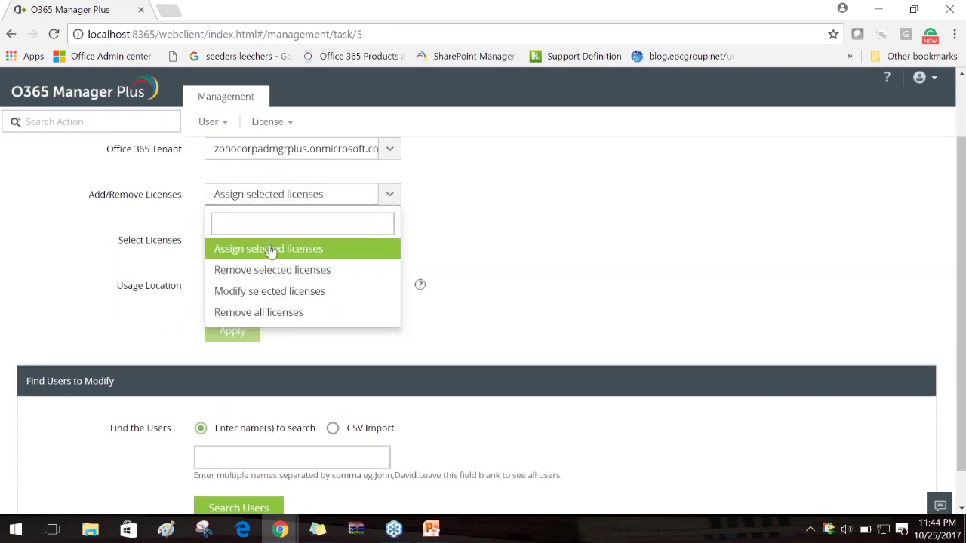
{"action": "left_click", "coordinate": [270, 249]}
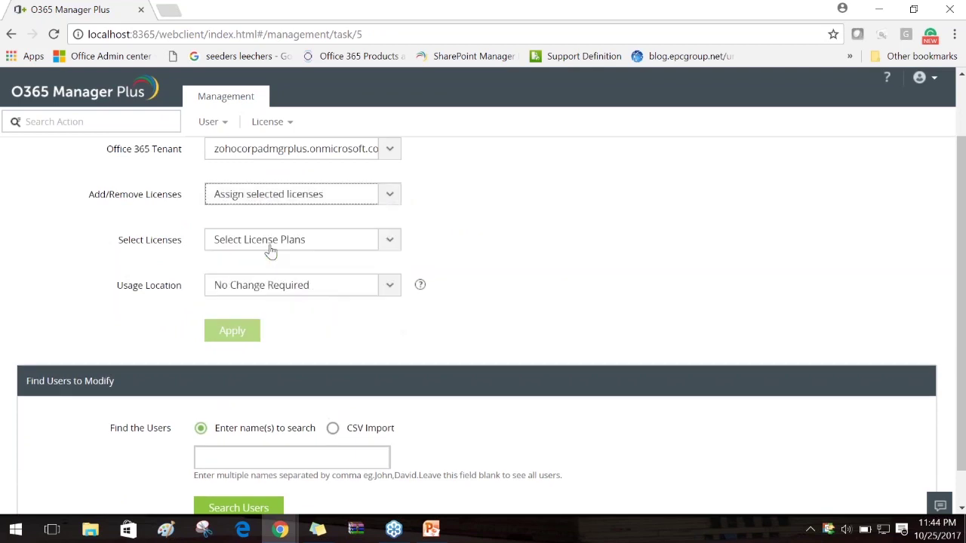
Choose Azure Rights Management for individuals and Power-BI standard, with usage location No Change Required
{"action": "left_click", "coordinate": [391, 241]}
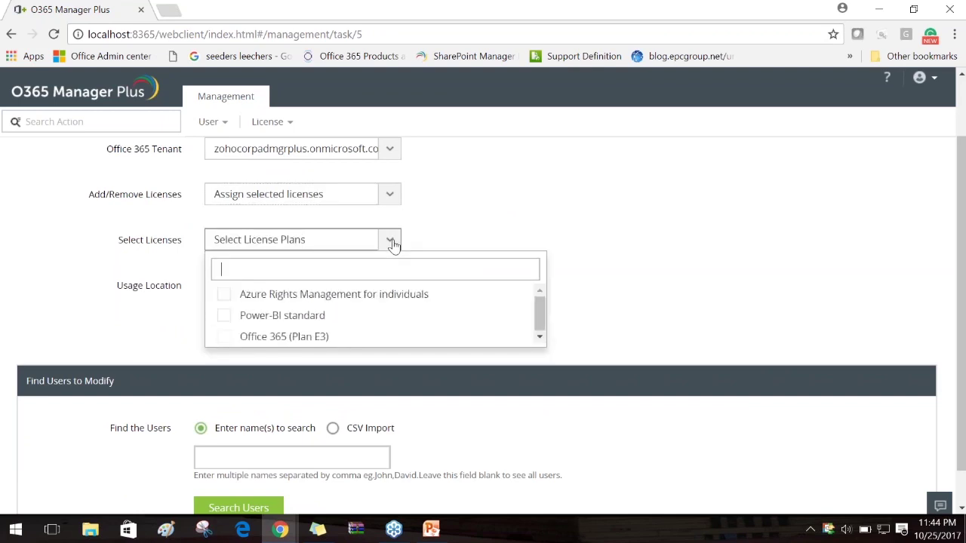
{"action": "left_click", "coordinate": [222, 294]}
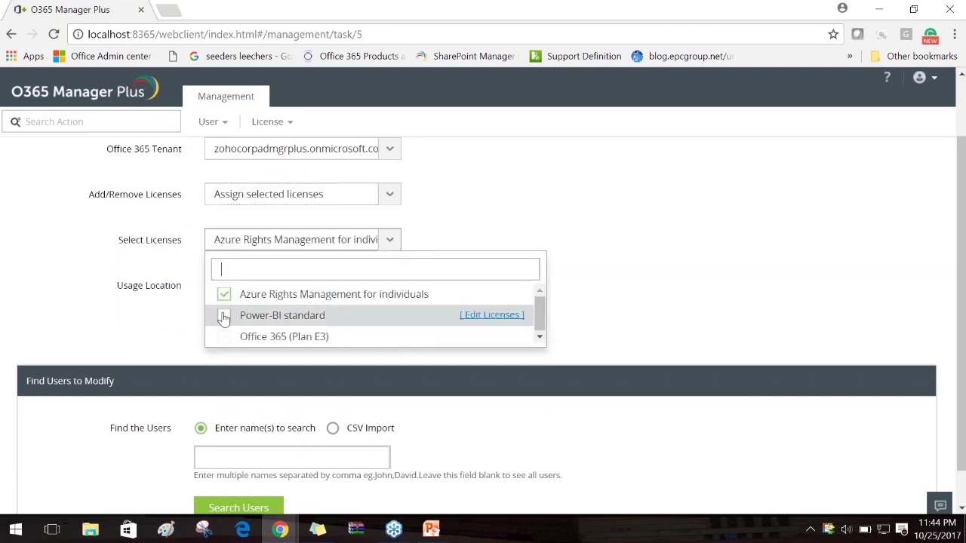
{"action": "left_click", "coordinate": [223, 315]}
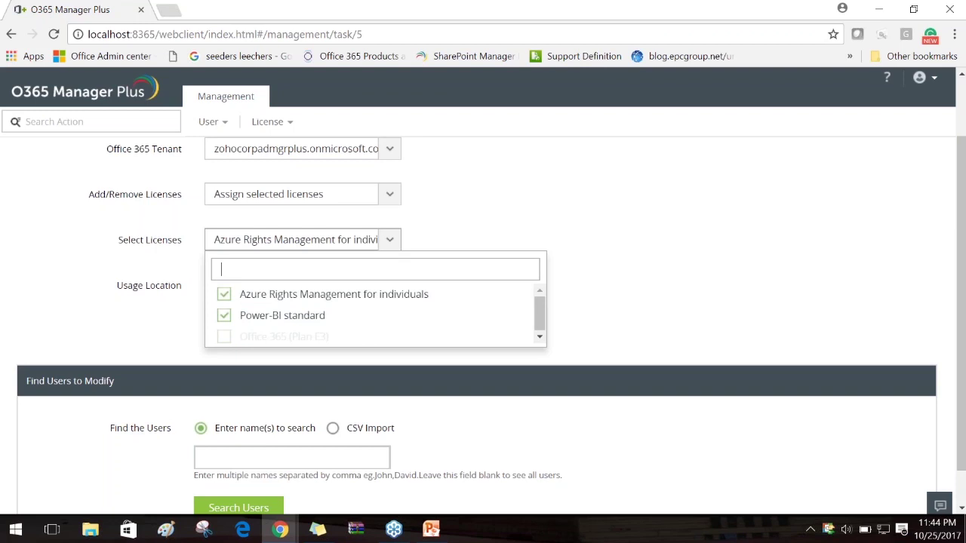
{"action": "left_click", "coordinate": [729, 237]}
{"action": "left_click", "coordinate": [390, 285]}
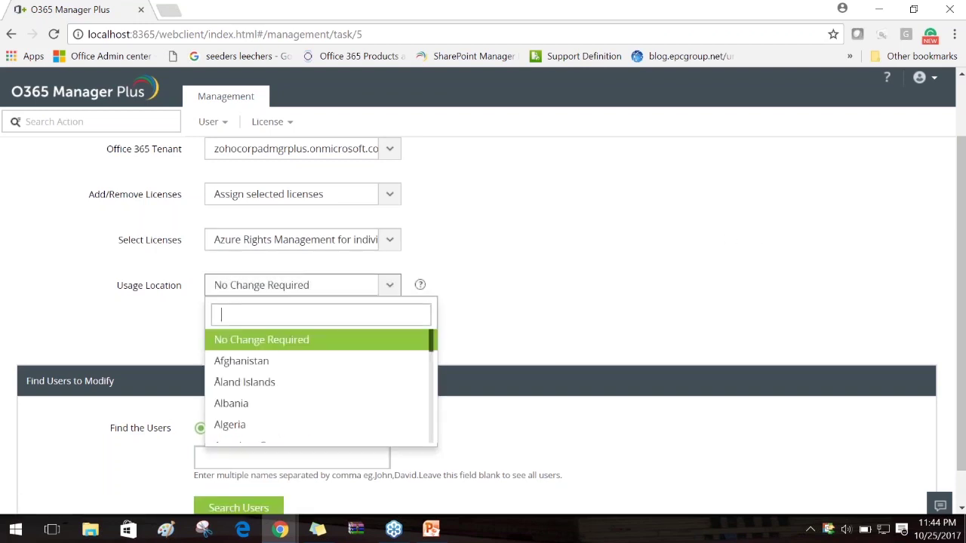
{"action": "left_click", "coordinate": [588, 294]}
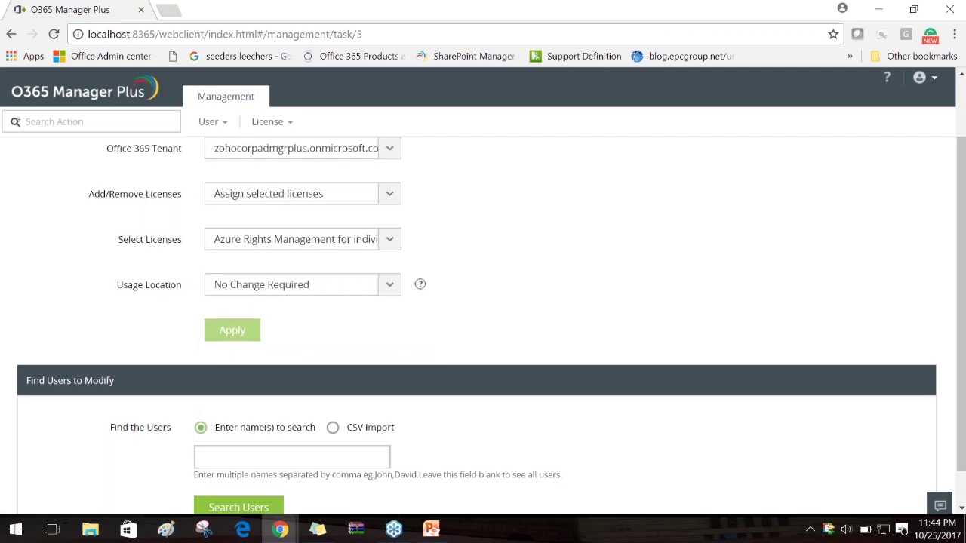
{"action": "scroll", "coordinate": [280, 420], "scroll_direction": "down", "scroll_amount": 1}
{"action": "left_click", "coordinate": [280, 420]}
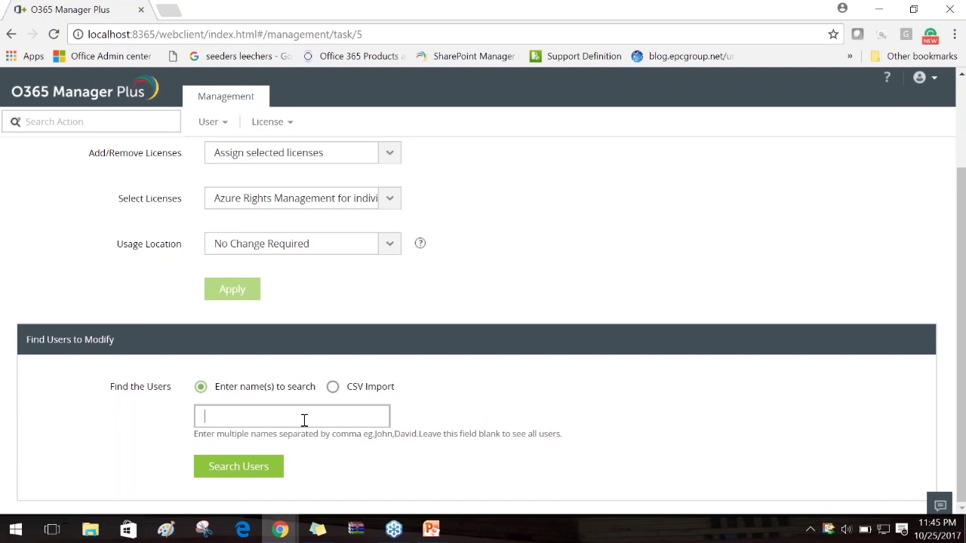
Visit the User Creation with License page, then go back
{"action": "scroll", "coordinate": [304, 420], "scroll_direction": "up", "scroll_amount": 2}
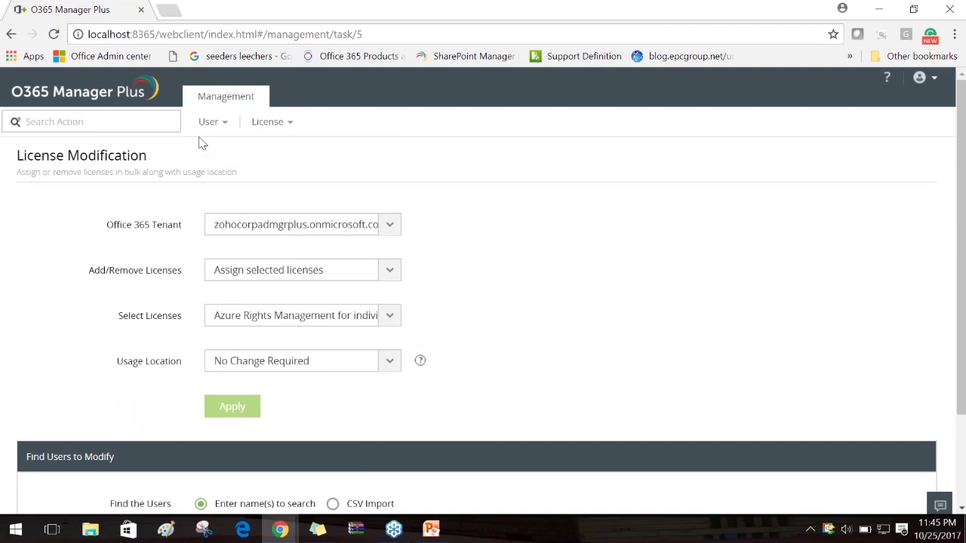
{"action": "left_click", "coordinate": [204, 125]}
{"action": "left_click", "coordinate": [263, 190]}
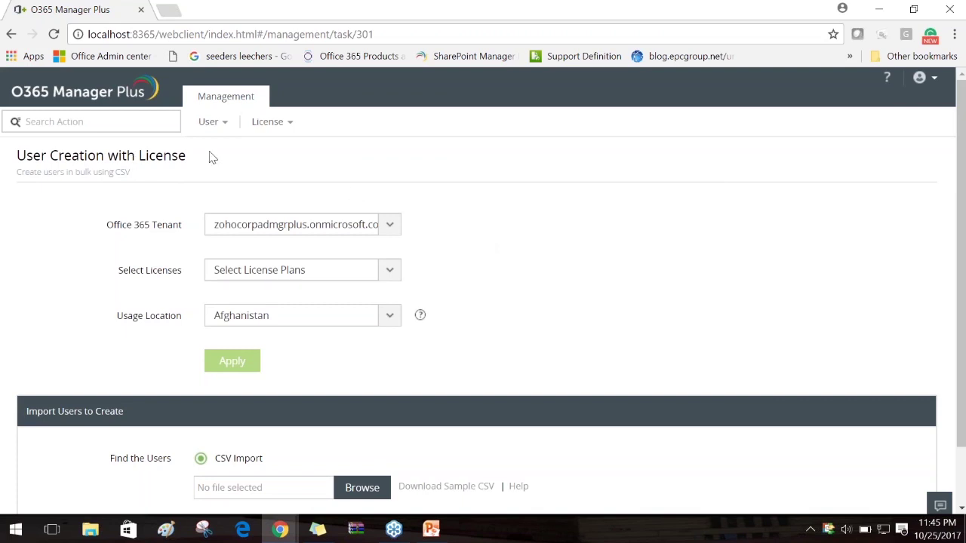
{"action": "left_click", "coordinate": [11, 34]}
Reload License Modification with no plans selected and switch user lookup to CSV Import
{"action": "left_click", "coordinate": [268, 121]}
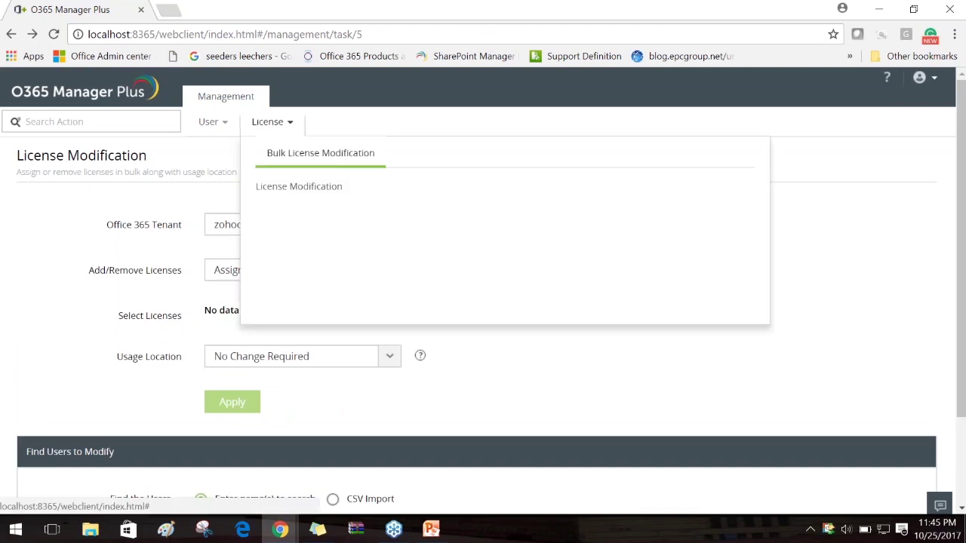
{"action": "left_click", "coordinate": [280, 194]}
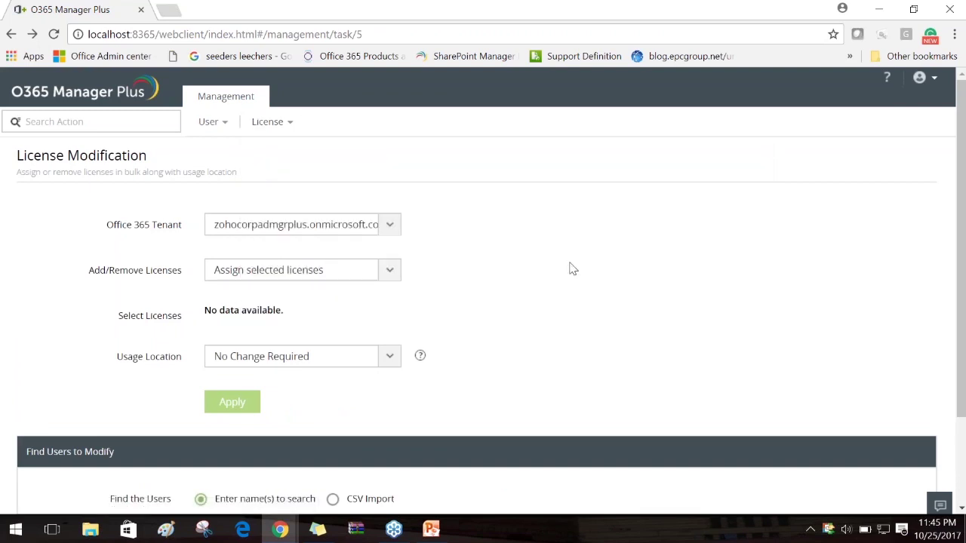
{"action": "scroll", "coordinate": [446, 286], "scroll_direction": "down", "scroll_amount": 2}
{"action": "left_click", "coordinate": [309, 415]}
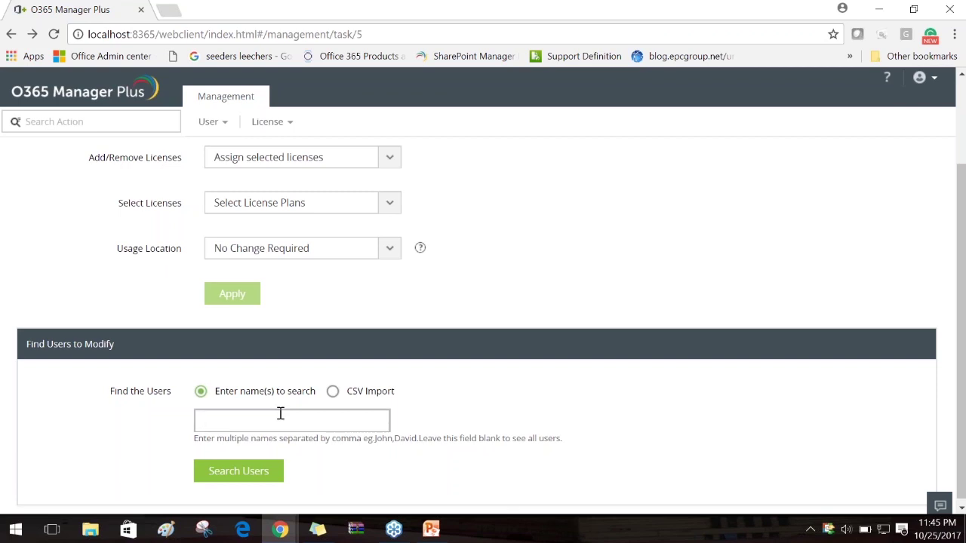
{"action": "left_click", "coordinate": [334, 392]}
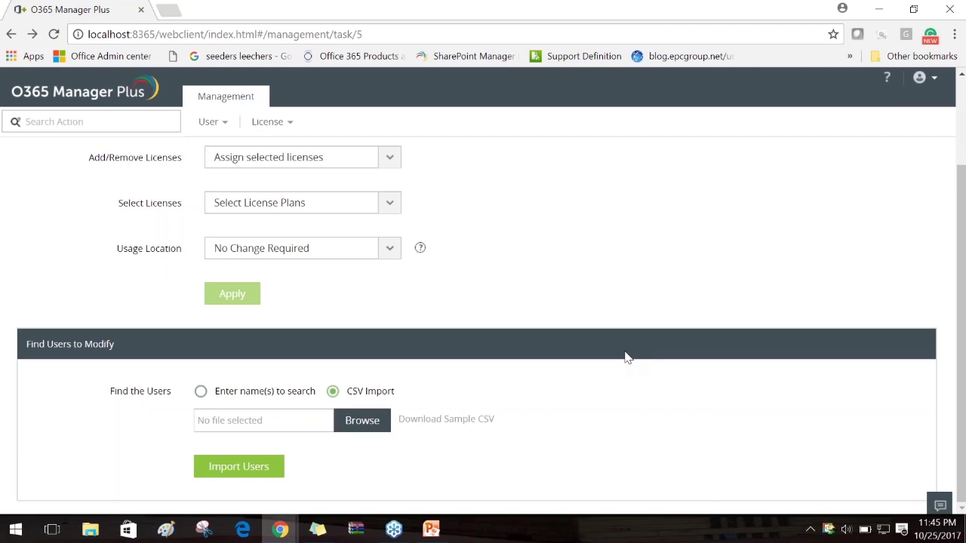
{"action": "scroll", "coordinate": [640, 287], "scroll_direction": "up", "scroll_amount": 3}
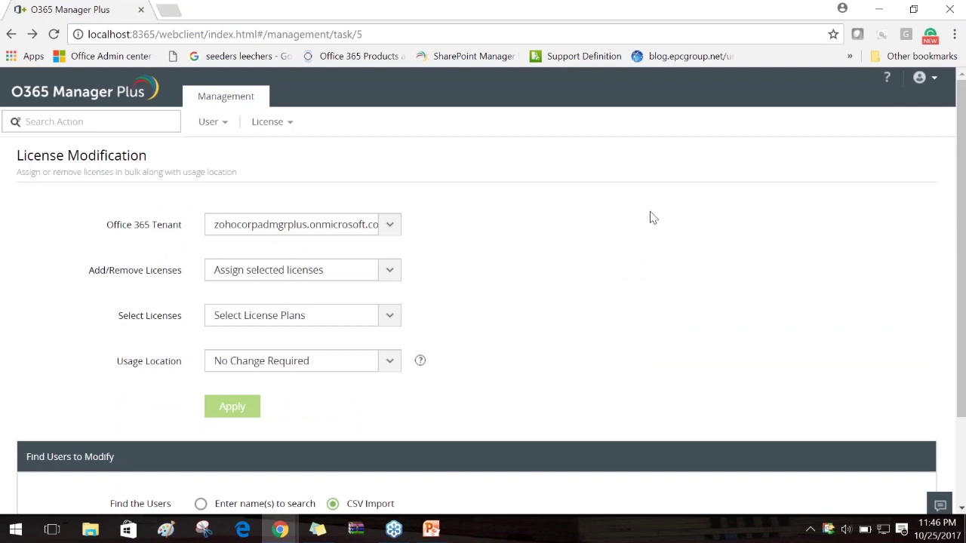
Sign out of the technician account and log back in as admin with the account password
{"action": "left_click", "coordinate": [922, 79]}
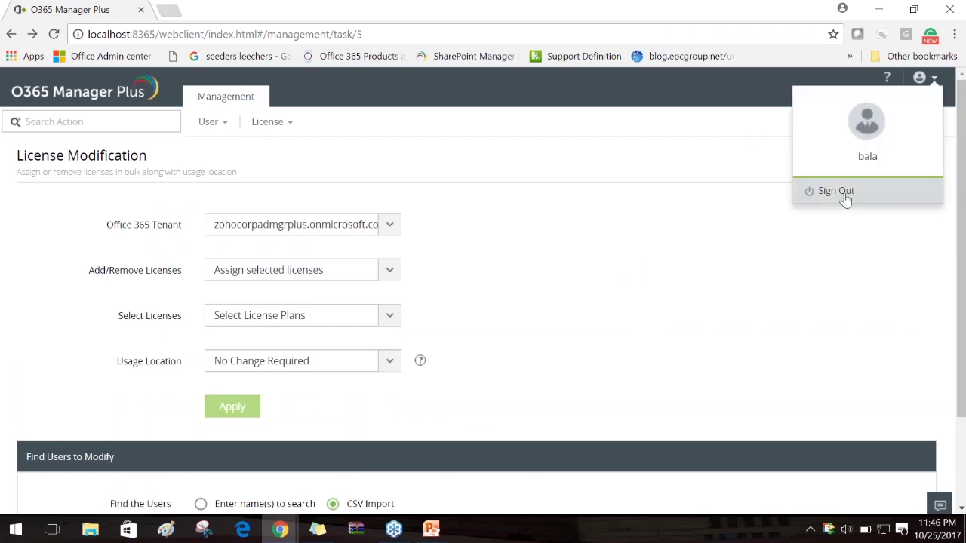
{"action": "left_click", "coordinate": [829, 190]}
{"action": "type", "text": "adamin"}
{"action": "key", "text": "BackSpace"}
{"action": "key", "text": "BackSpace"}
{"action": "type", "text": "min"}
{"action": "key", "text": "ctrl+a"}
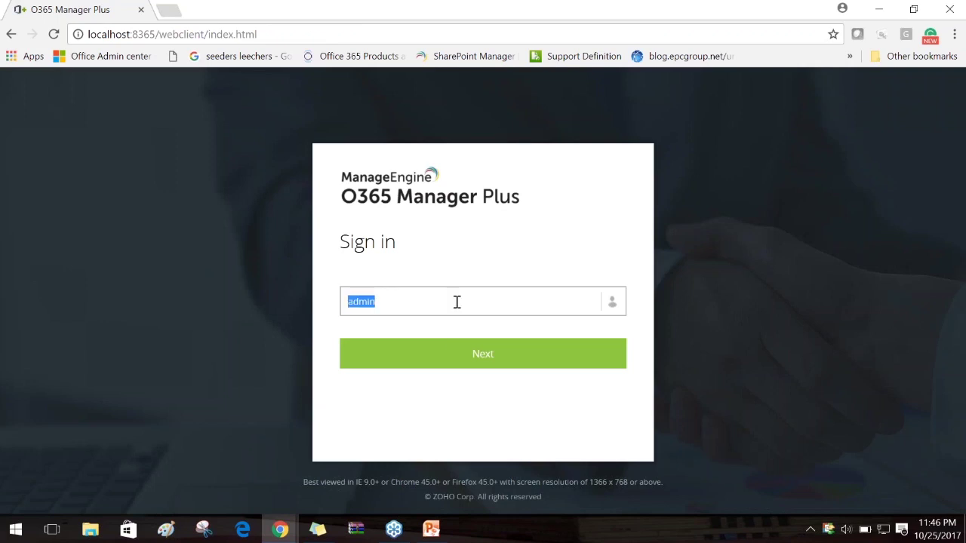
{"action": "key", "text": "Return"}
{"action": "type", "text": "********"}
{"action": "key", "text": "Return"}
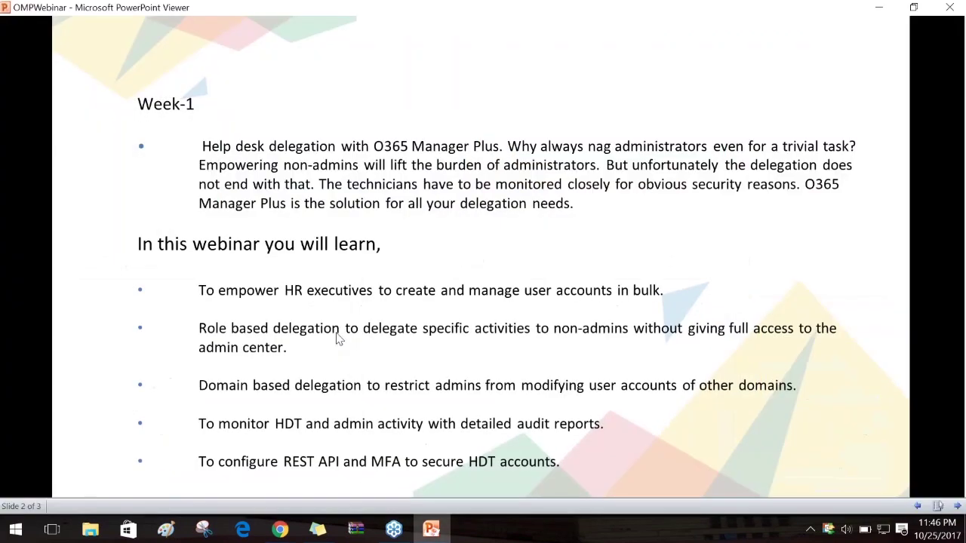
Advance past the agenda slide and minimize PowerPoint Viewer to reveal the Home dashboard
{"action": "left_click", "coordinate": [688, 391]}
{"action": "left_click", "coordinate": [878, 8]}
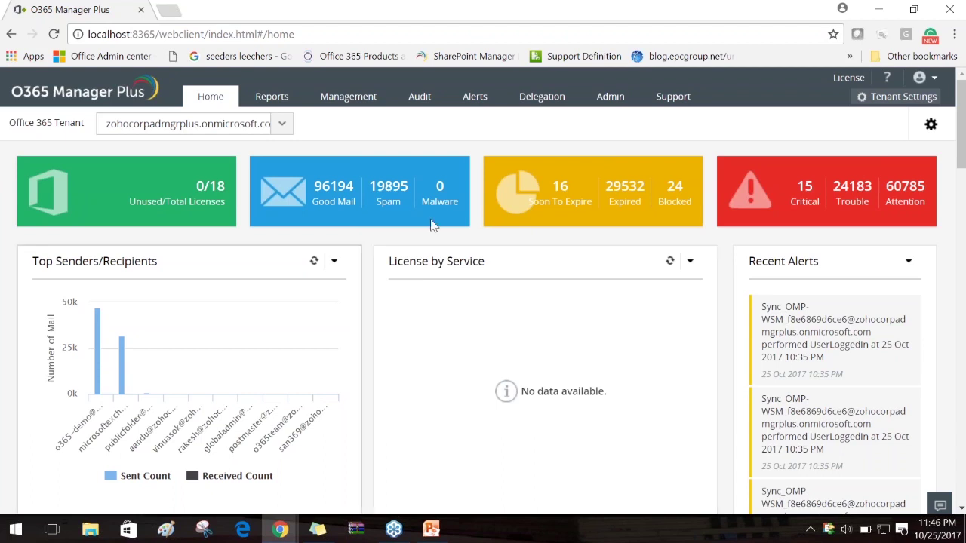
On the Delegation page, edit the Office 365-authenticated technician
{"action": "left_click", "coordinate": [556, 109]}
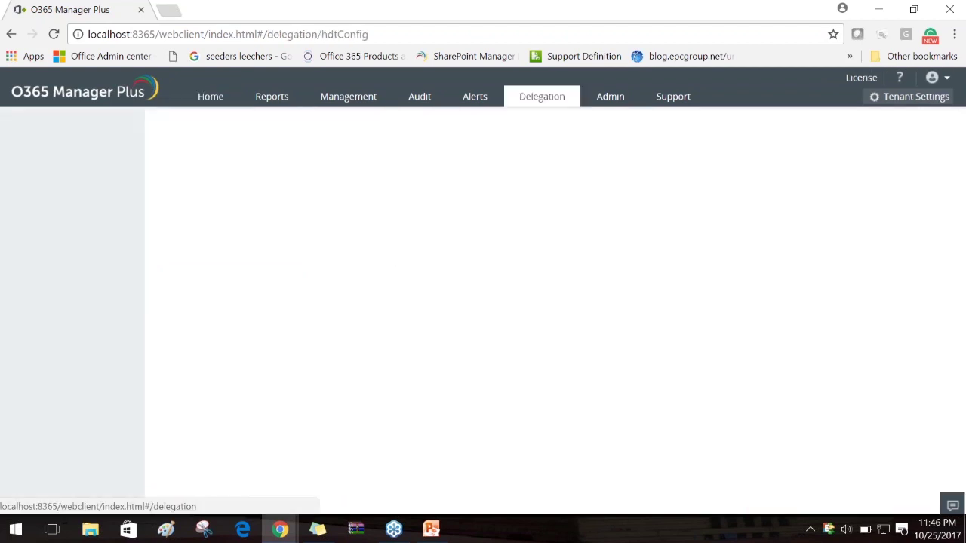
{"action": "left_click_drag", "start_coordinate": [524, 306], "coordinate": [336, 305]}
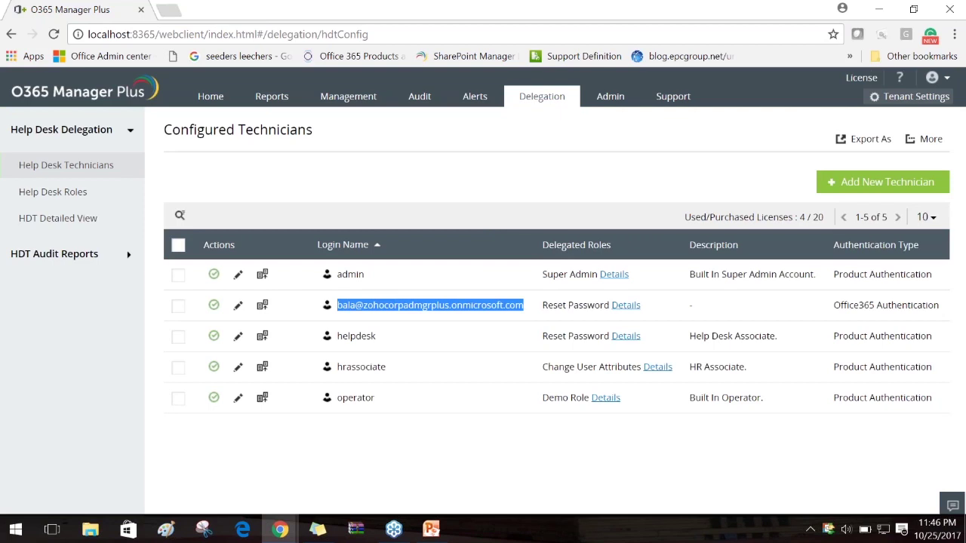
{"action": "left_click", "coordinate": [238, 306]}
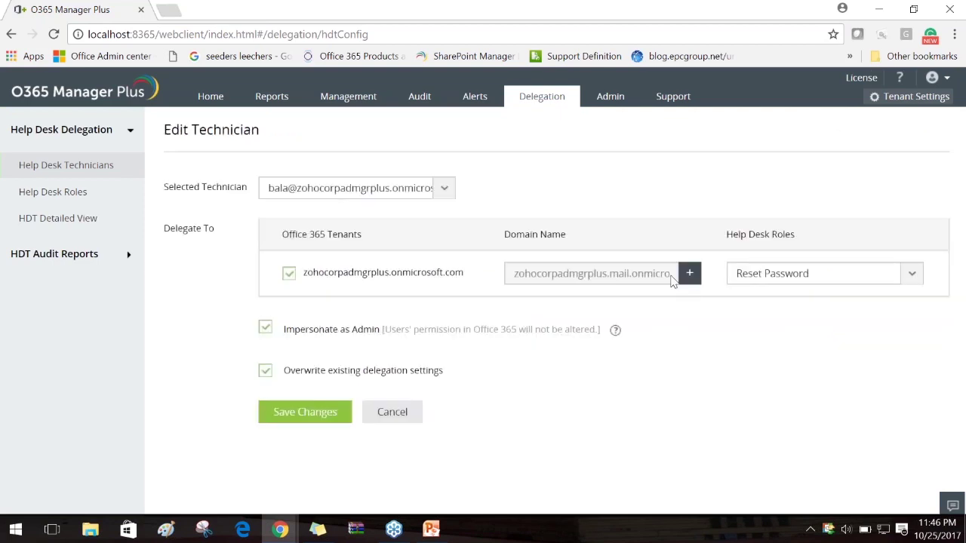
Untick two .ga domains including o365domain.ga, then cancel both the domain dialog and the form
{"action": "left_click", "coordinate": [688, 275]}
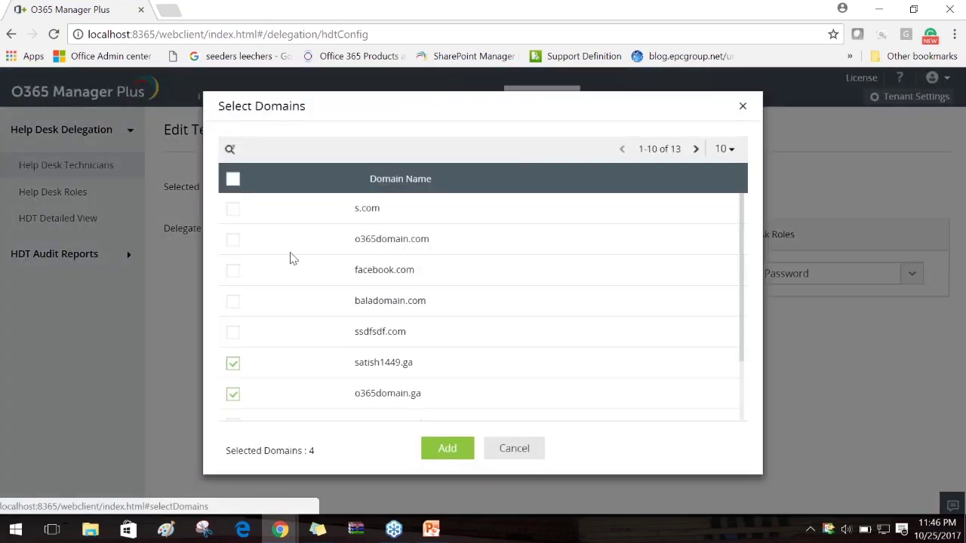
{"action": "scroll", "coordinate": [256, 346], "scroll_direction": "down", "scroll_amount": 2}
{"action": "left_click", "coordinate": [234, 282]}
{"action": "left_click", "coordinate": [230, 314]}
{"action": "scroll", "coordinate": [328, 308], "scroll_direction": "up", "scroll_amount": 3}
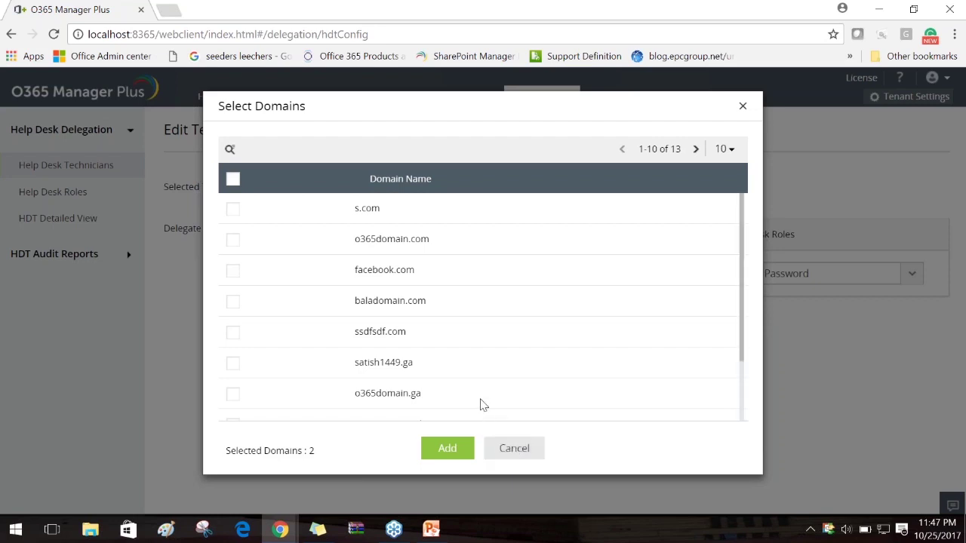
{"action": "scroll", "coordinate": [483, 366], "scroll_direction": "down", "scroll_amount": 3}
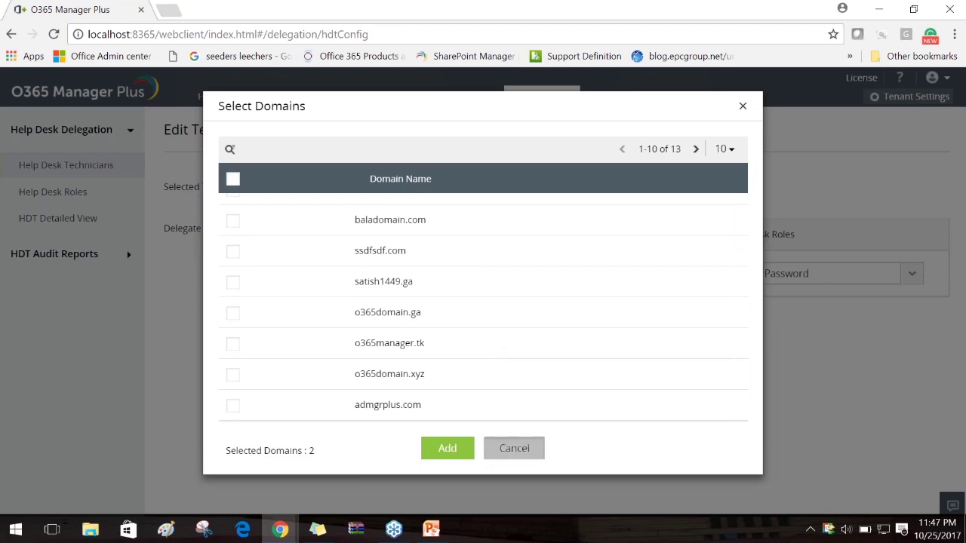
{"action": "left_click", "coordinate": [514, 448]}
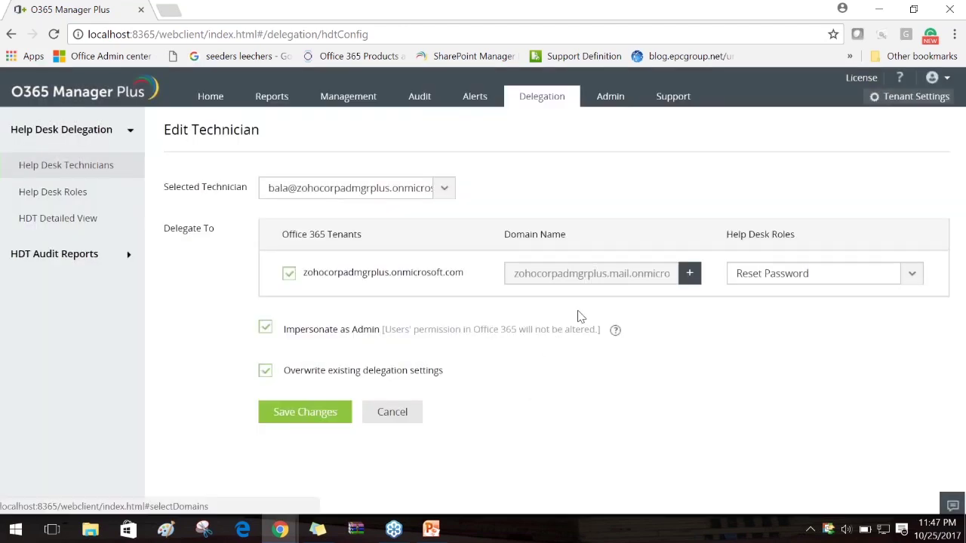
{"action": "left_click", "coordinate": [378, 411]}
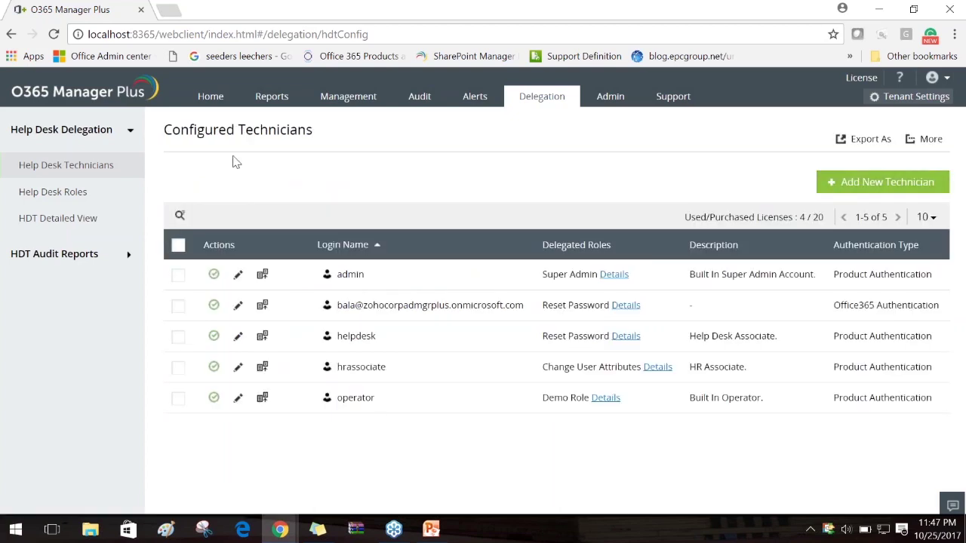
Reopen the Office 365 technician's edit form, keeping the same technician selected
{"action": "left_click_drag", "start_coordinate": [477, 222], "coordinate": [527, 437]}
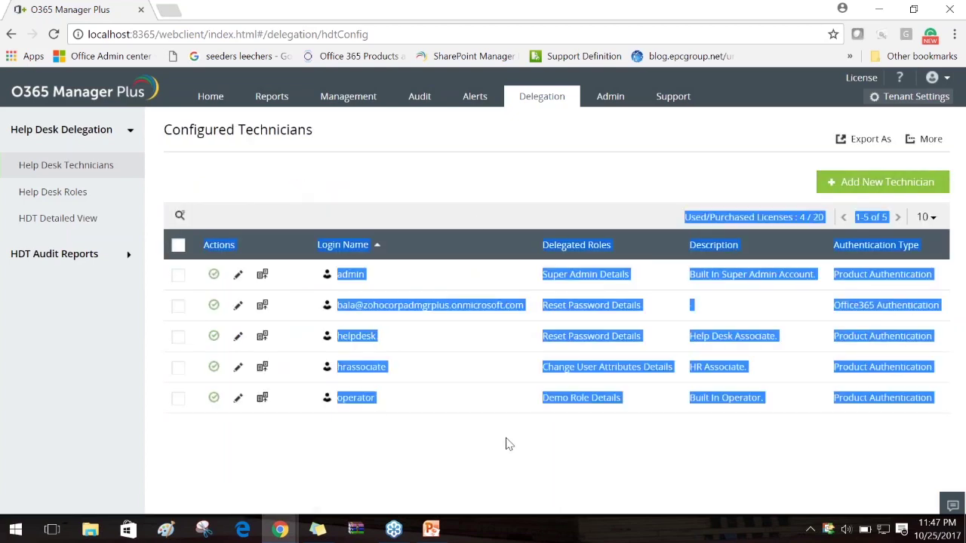
{"action": "left_click", "coordinate": [496, 443]}
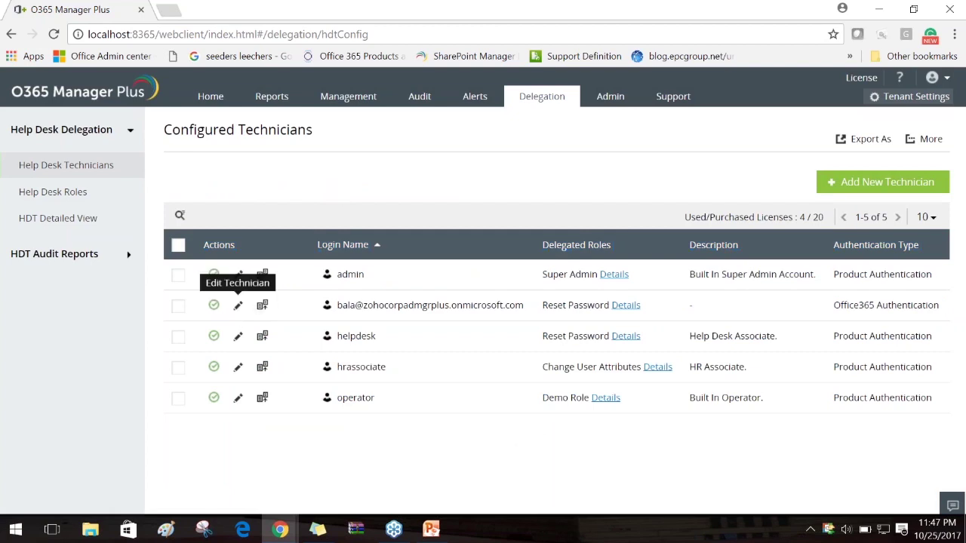
{"action": "left_click", "coordinate": [238, 305]}
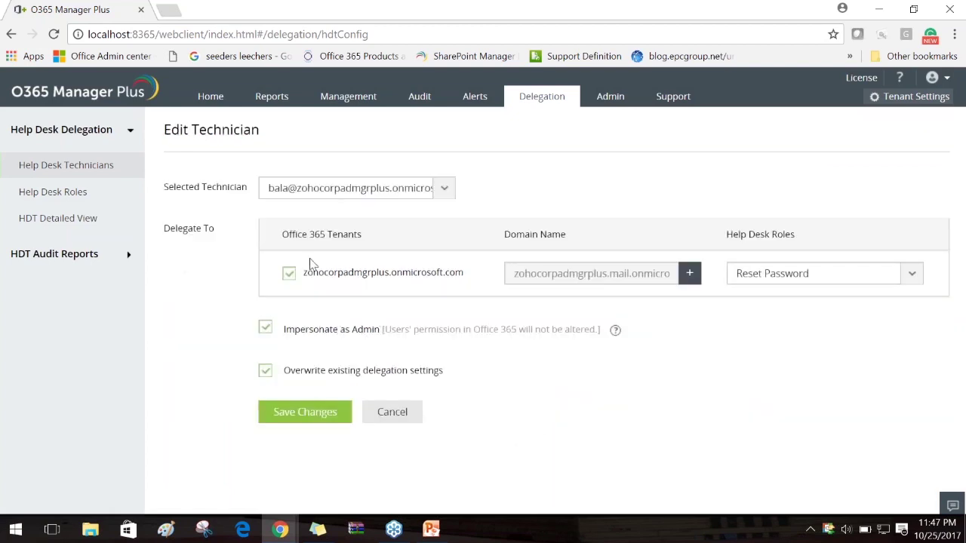
{"action": "left_click", "coordinate": [443, 190]}
{"action": "left_click", "coordinate": [644, 254]}
Add the o365manager.tk and o365domain.xyz domains to the delegation and save the changes
{"action": "left_click", "coordinate": [689, 273]}
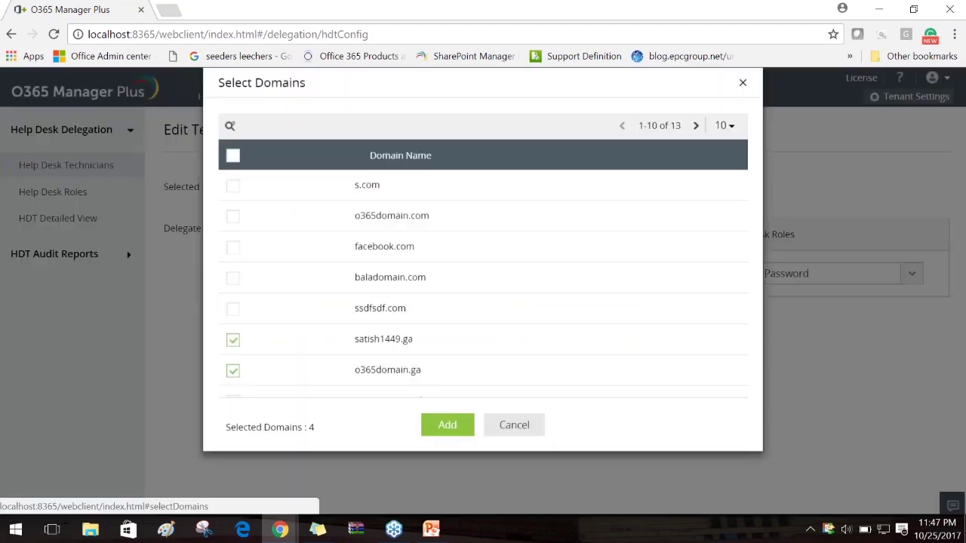
{"action": "scroll", "coordinate": [582, 278], "scroll_direction": "down", "scroll_amount": 2}
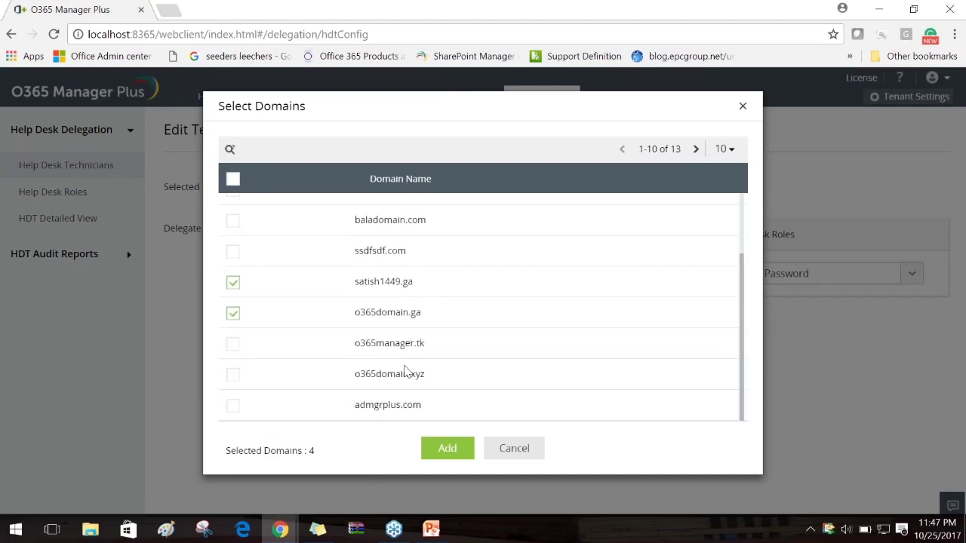
{"action": "left_click", "coordinate": [233, 345]}
{"action": "left_click", "coordinate": [234, 377]}
{"action": "left_click", "coordinate": [453, 436]}
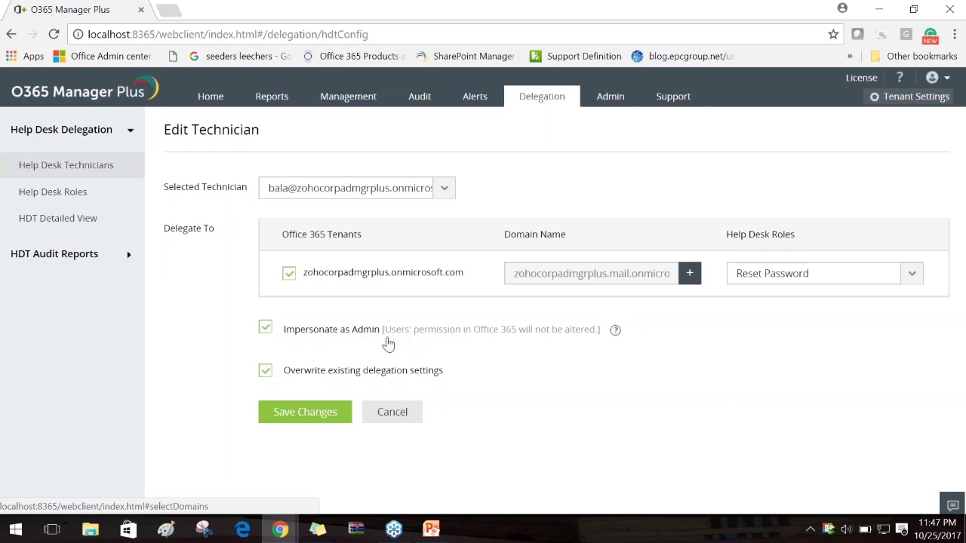
{"action": "left_click_drag", "start_coordinate": [383, 339], "coordinate": [604, 345]}
{"action": "left_click", "coordinate": [604, 357]}
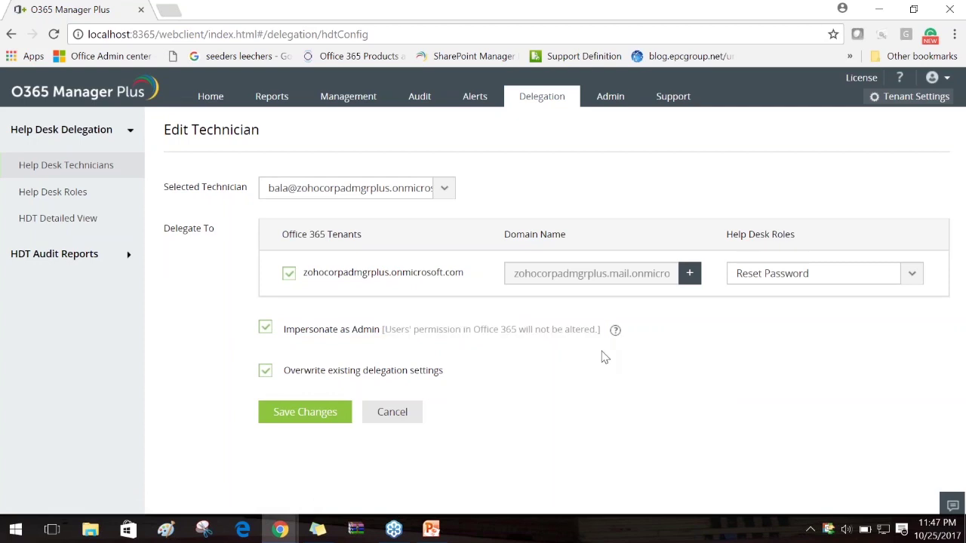
{"action": "left_click", "coordinate": [301, 417]}
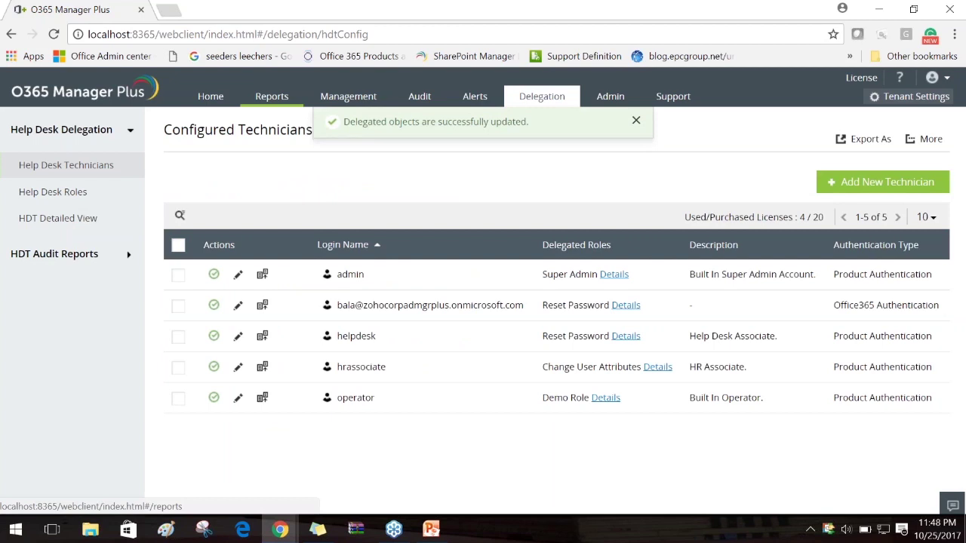
Open the Mailbox Users report from the Reports section
{"action": "left_click", "coordinate": [933, 78]}
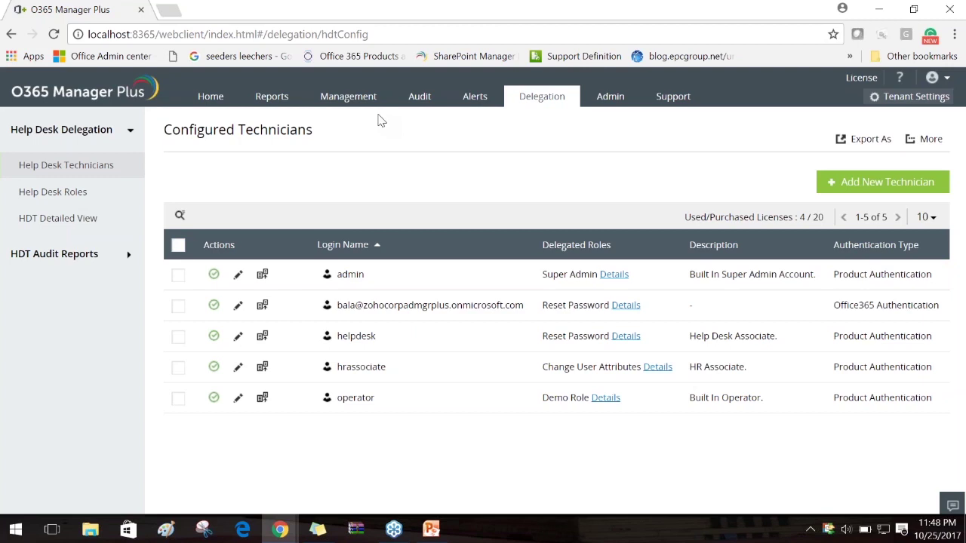
{"action": "left_click", "coordinate": [273, 97]}
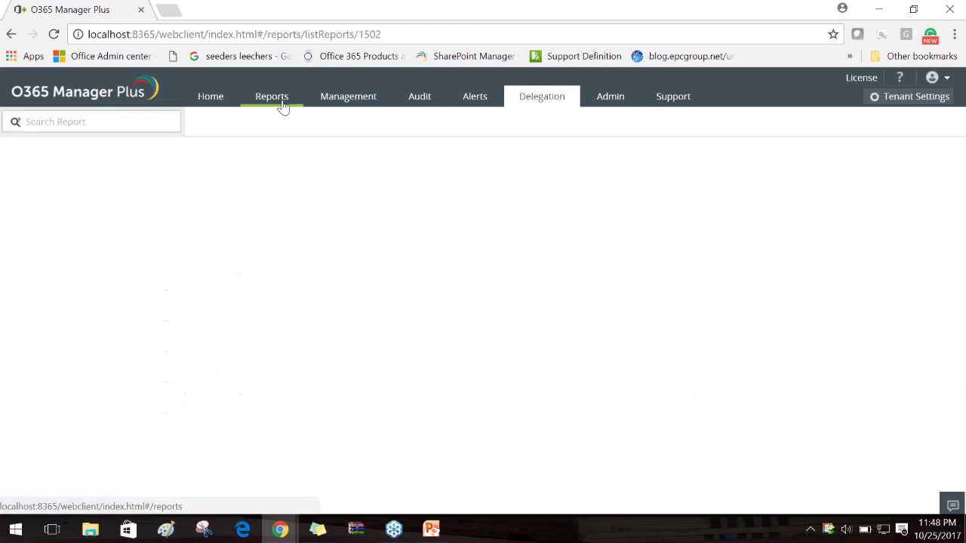
{"action": "left_click", "coordinate": [253, 244]}
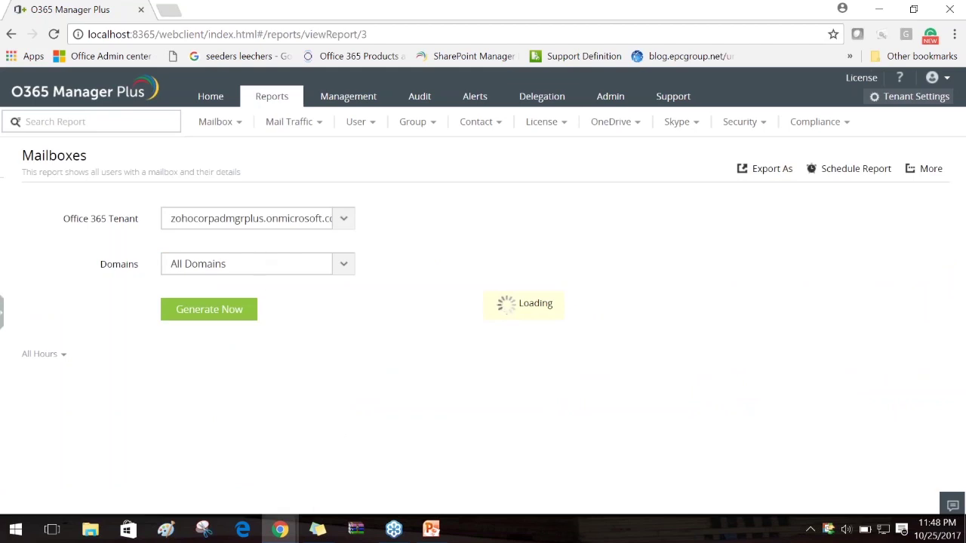
Browse the report's domain filter list and leave it at All Domains
{"action": "left_click", "coordinate": [343, 263]}
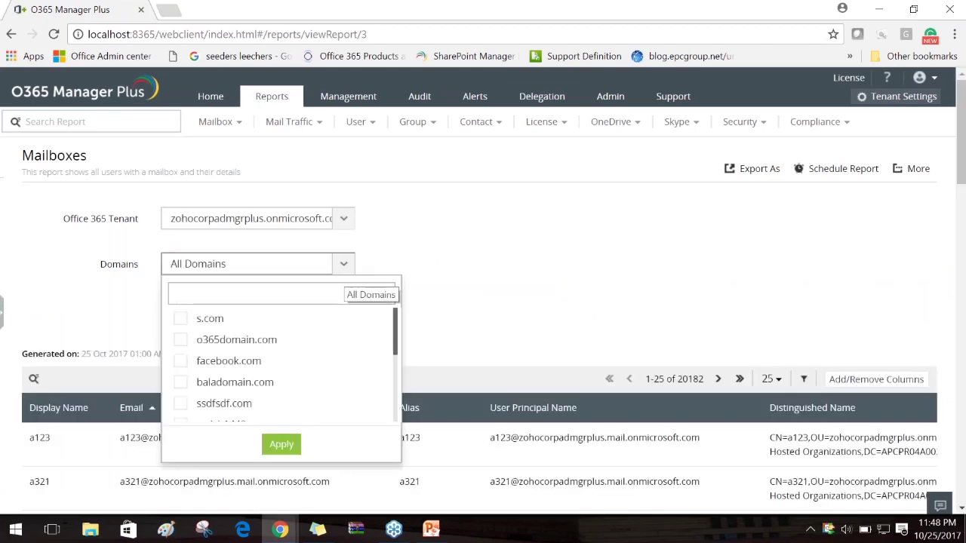
{"action": "scroll", "coordinate": [334, 302], "scroll_direction": "down", "scroll_amount": 5}
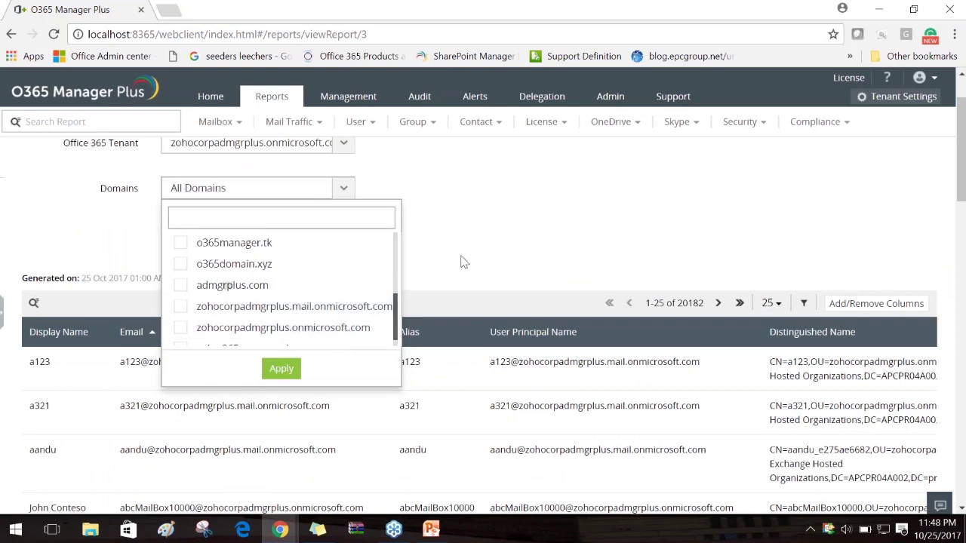
{"action": "scroll", "coordinate": [459, 261], "scroll_direction": "up", "scroll_amount": 1}
{"action": "left_click", "coordinate": [344, 264]}
{"action": "left_click", "coordinate": [343, 264]}
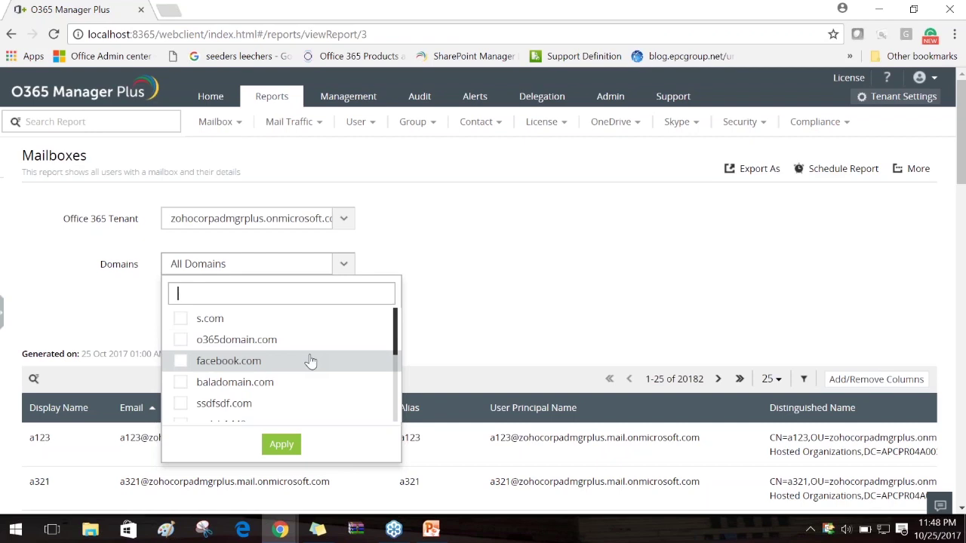
{"action": "left_click", "coordinate": [637, 257]}
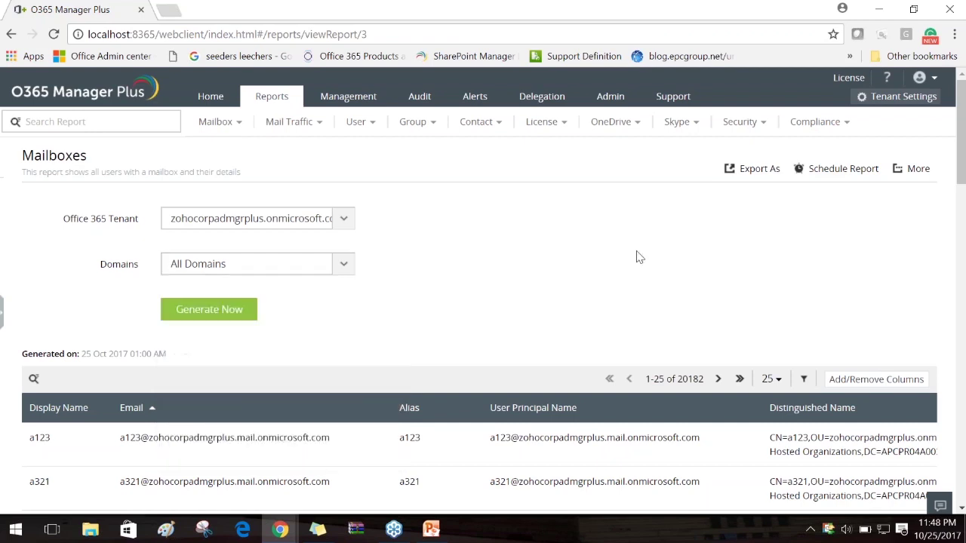
{"action": "left_click", "coordinate": [350, 270]}
{"action": "scroll", "coordinate": [291, 354], "scroll_direction": "down", "scroll_amount": 2}
{"action": "left_click", "coordinate": [528, 216]}
Reopen the technician's delegation, review the domain list without changes, and save it again
{"action": "left_click", "coordinate": [552, 104]}
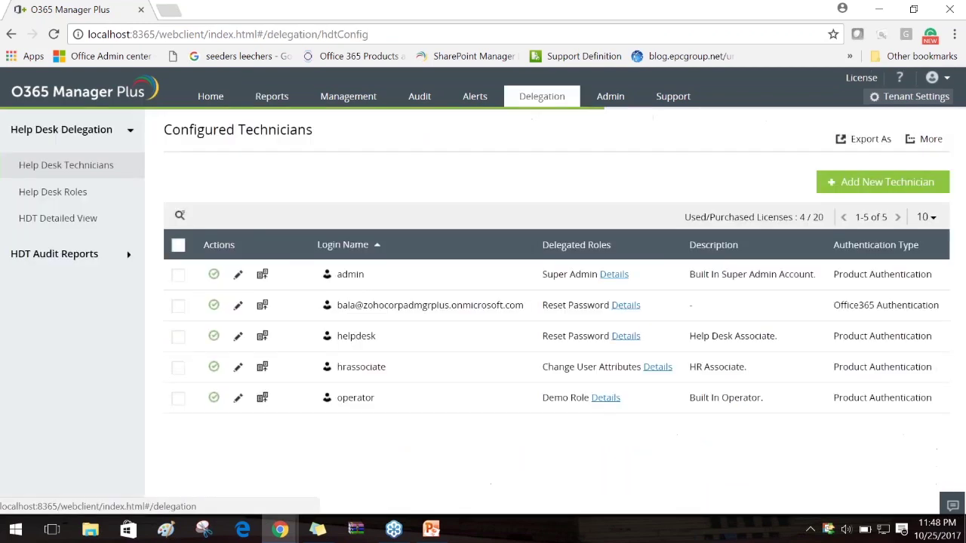
{"action": "left_click", "coordinate": [238, 304]}
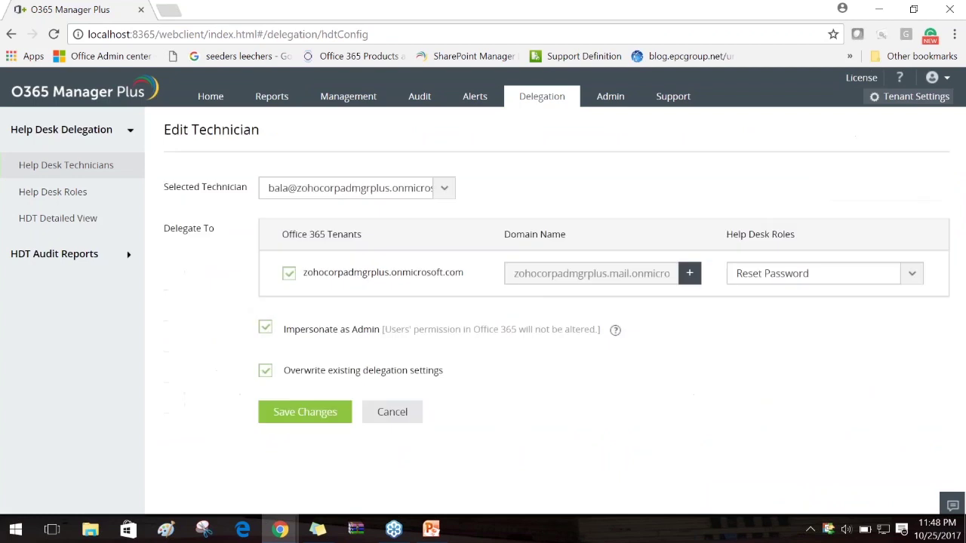
{"action": "left_click", "coordinate": [688, 274]}
{"action": "scroll", "coordinate": [608, 295], "scroll_direction": "down", "scroll_amount": 3}
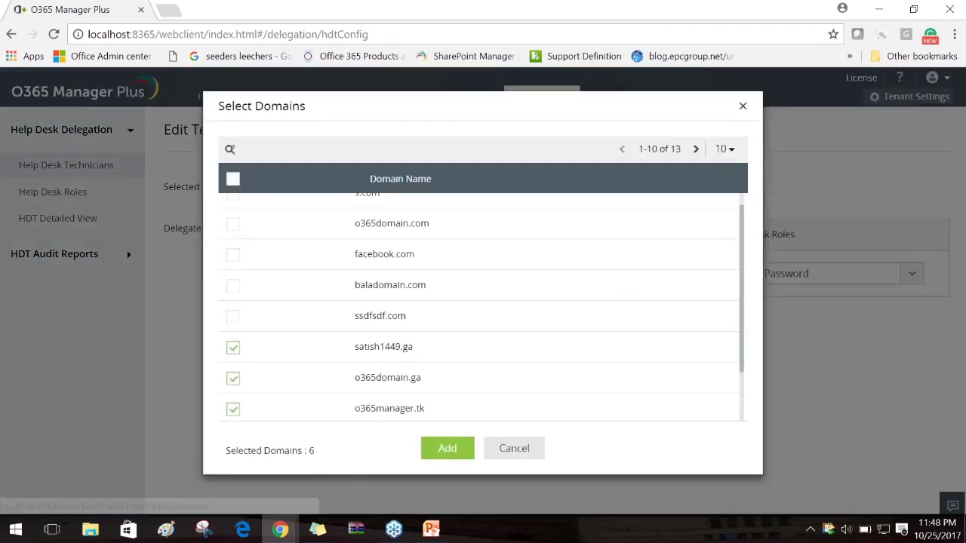
{"action": "left_click", "coordinate": [514, 448]}
{"action": "left_click", "coordinate": [316, 417]}
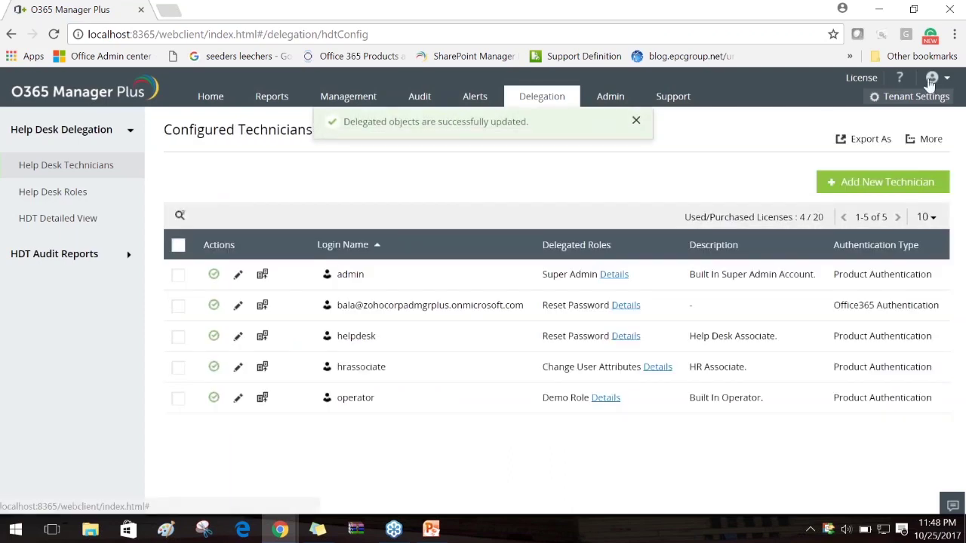
Select the technician's login name, then go to the Help Desk Roles list
{"action": "left_click_drag", "start_coordinate": [530, 309], "coordinate": [336, 309]}
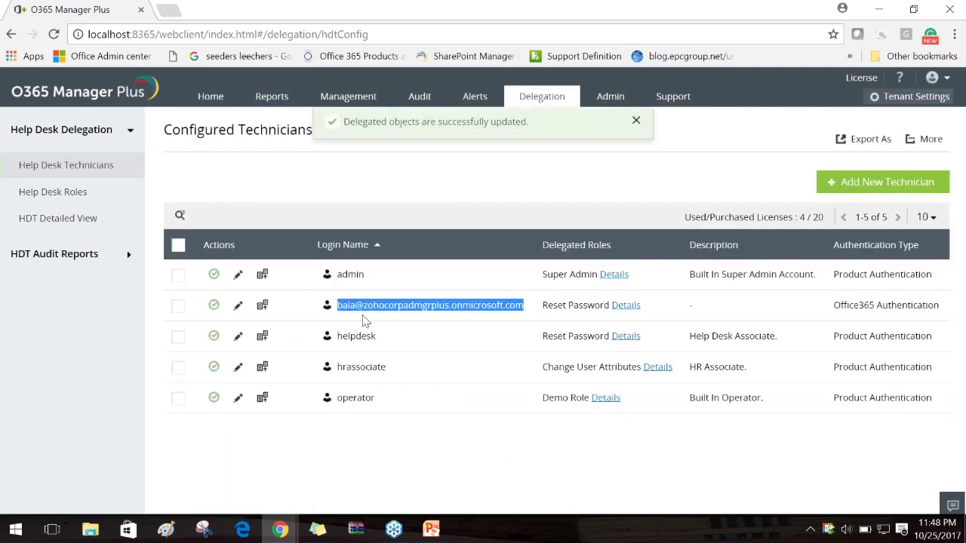
{"action": "left_click", "coordinate": [933, 77]}
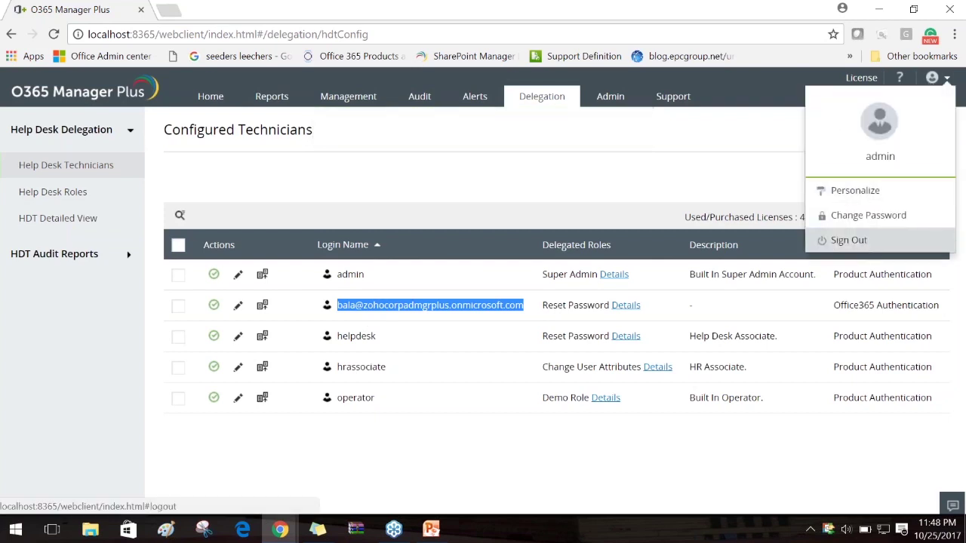
{"action": "left_click", "coordinate": [533, 185]}
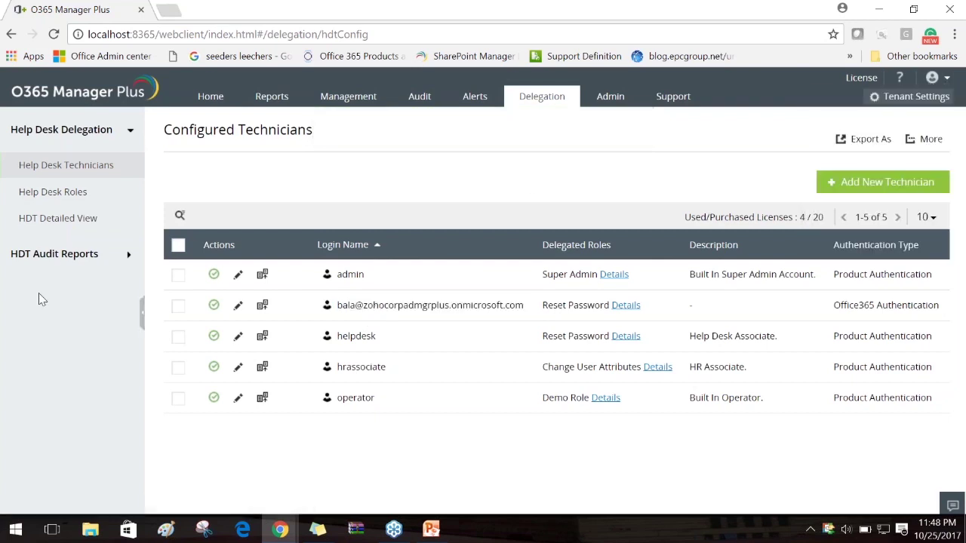
{"action": "left_click", "coordinate": [65, 200]}
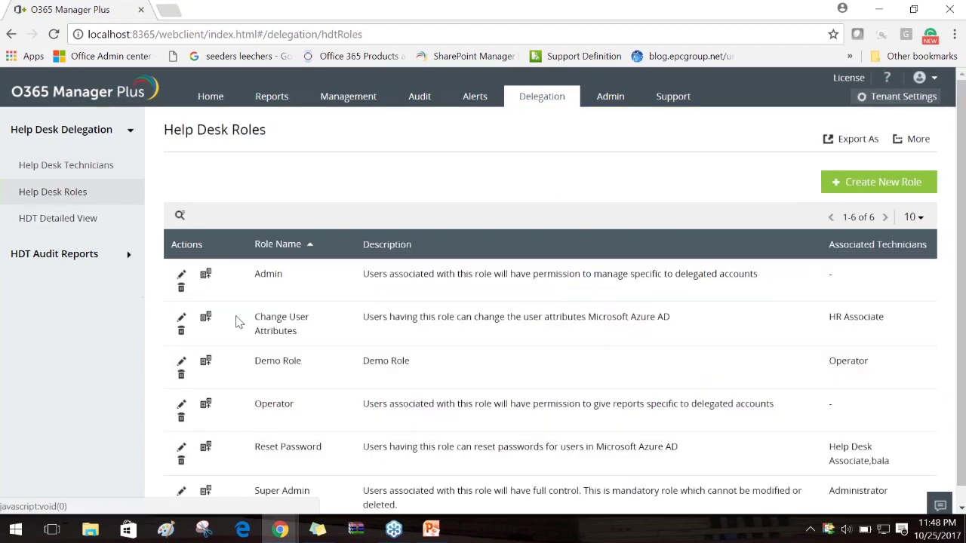
In the Reset Password role, remove Management permissions and grant all Reports permissions
{"action": "scroll", "coordinate": [209, 448], "scroll_direction": "down", "scroll_amount": 1}
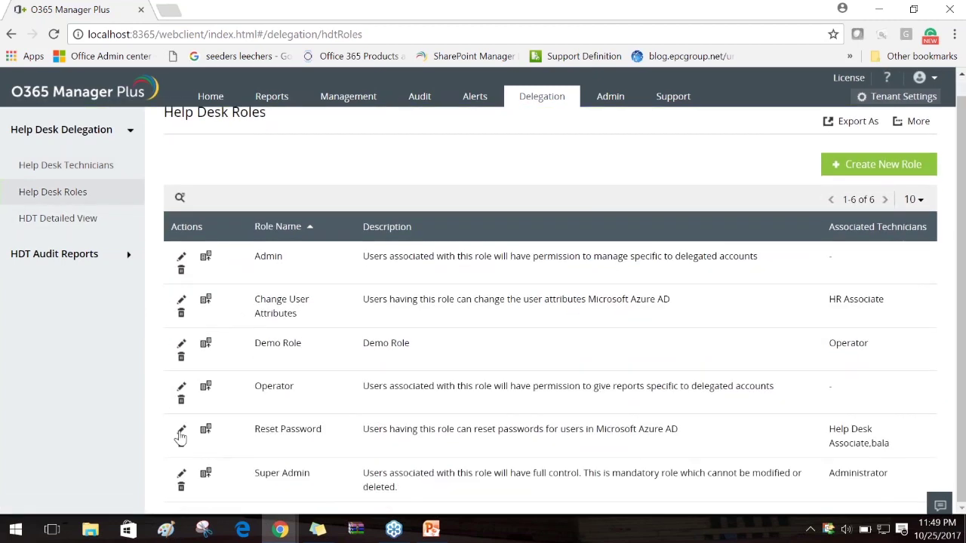
{"action": "left_click", "coordinate": [181, 431]}
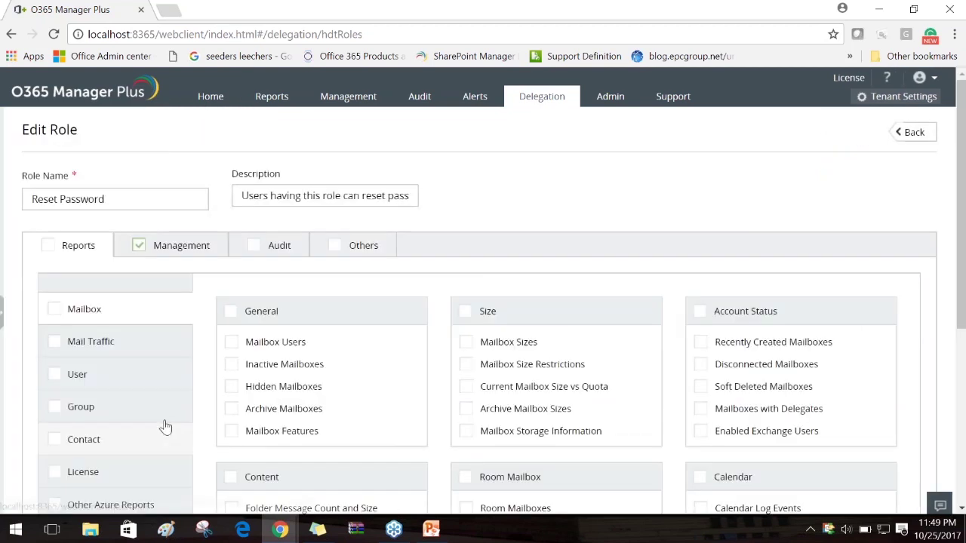
{"action": "left_click", "coordinate": [141, 249]}
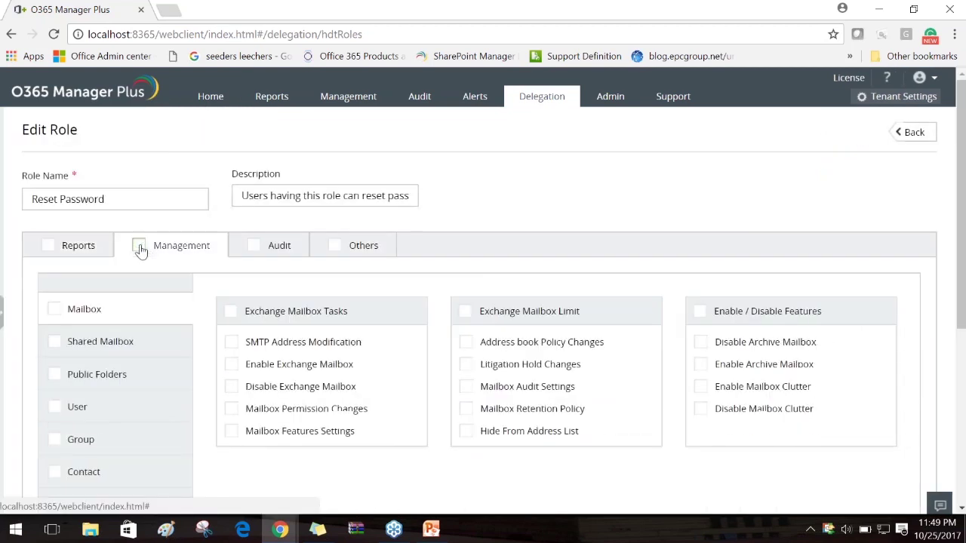
{"action": "left_click", "coordinate": [48, 246]}
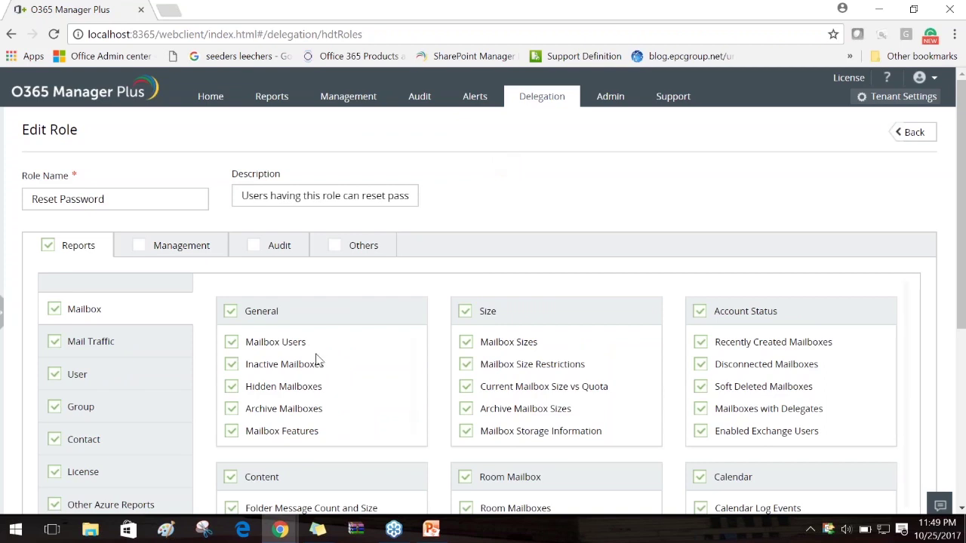
{"action": "left_click_drag", "start_coordinate": [323, 348], "coordinate": [249, 345]}
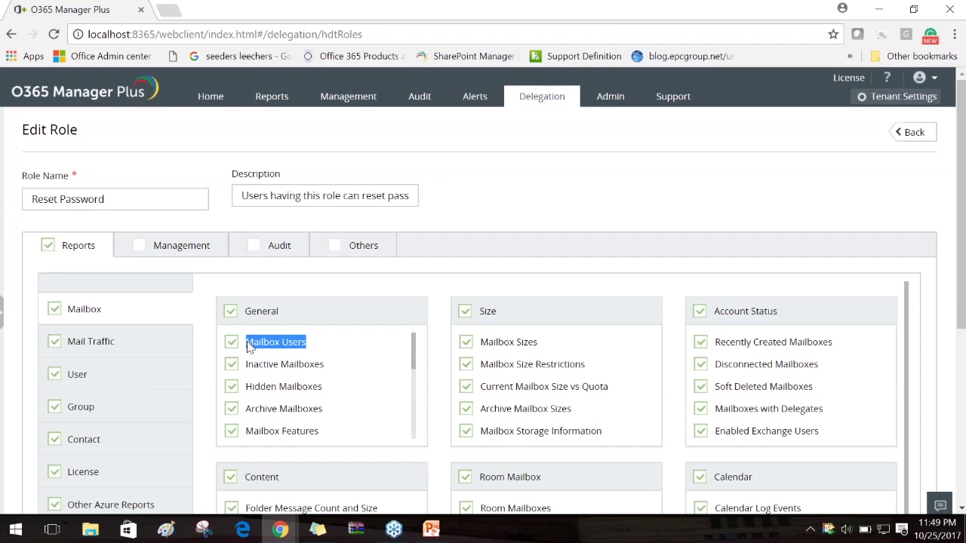
{"action": "left_click", "coordinate": [579, 178]}
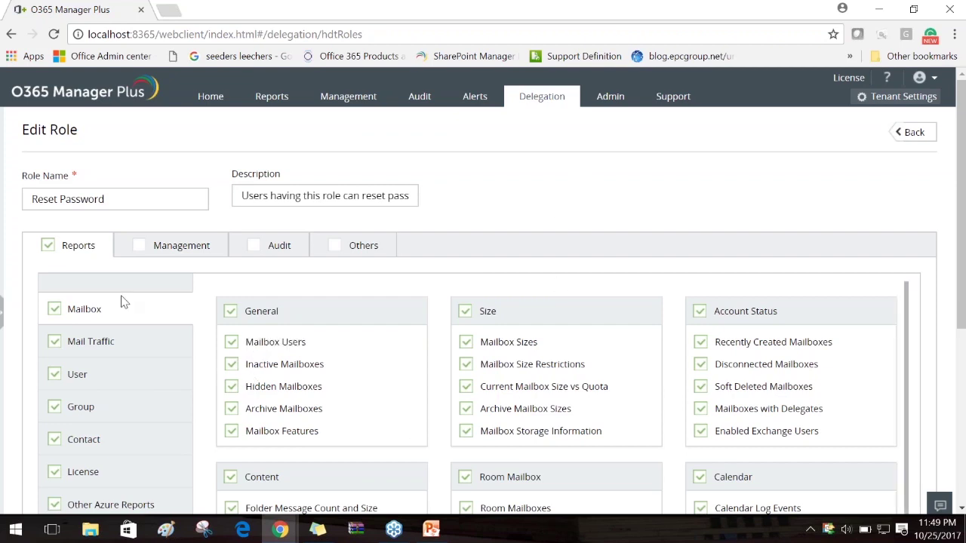
Narrow the role's reports to Mailbox reports only and save the Reset Password role
{"action": "left_click", "coordinate": [55, 310]}
{"action": "left_click", "coordinate": [54, 341]}
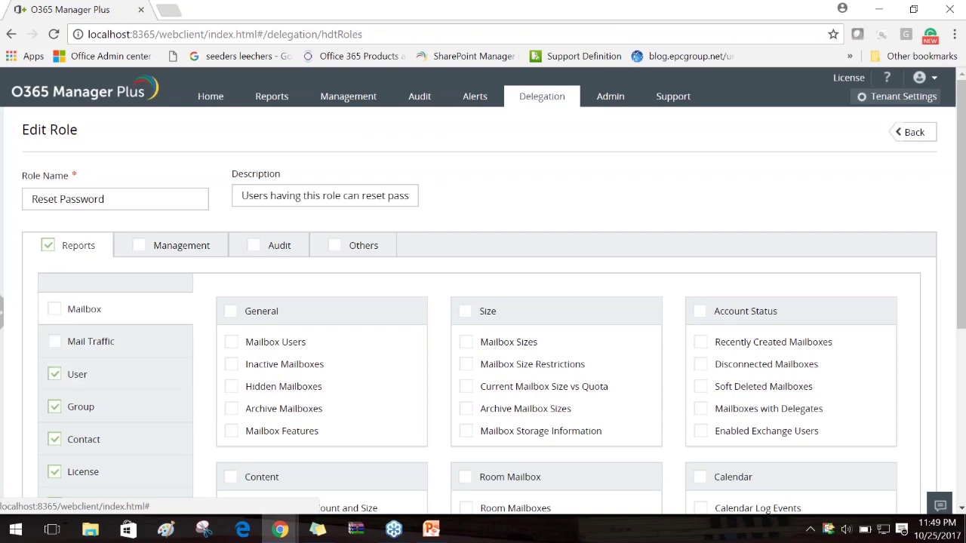
{"action": "left_click", "coordinate": [47, 248]}
{"action": "left_click", "coordinate": [47, 247]}
{"action": "left_click", "coordinate": [48, 246]}
{"action": "left_click", "coordinate": [56, 310]}
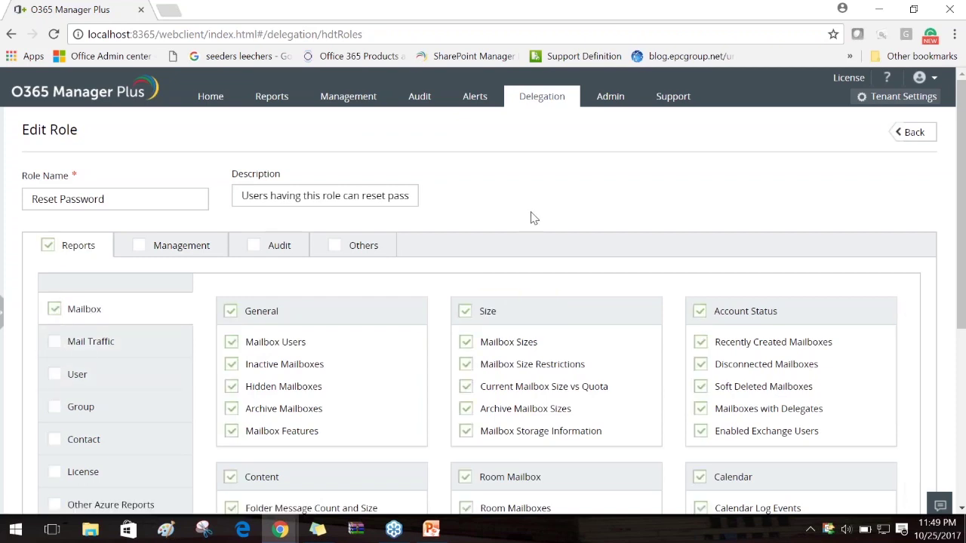
{"action": "scroll", "coordinate": [533, 229], "scroll_direction": "down", "scroll_amount": 1}
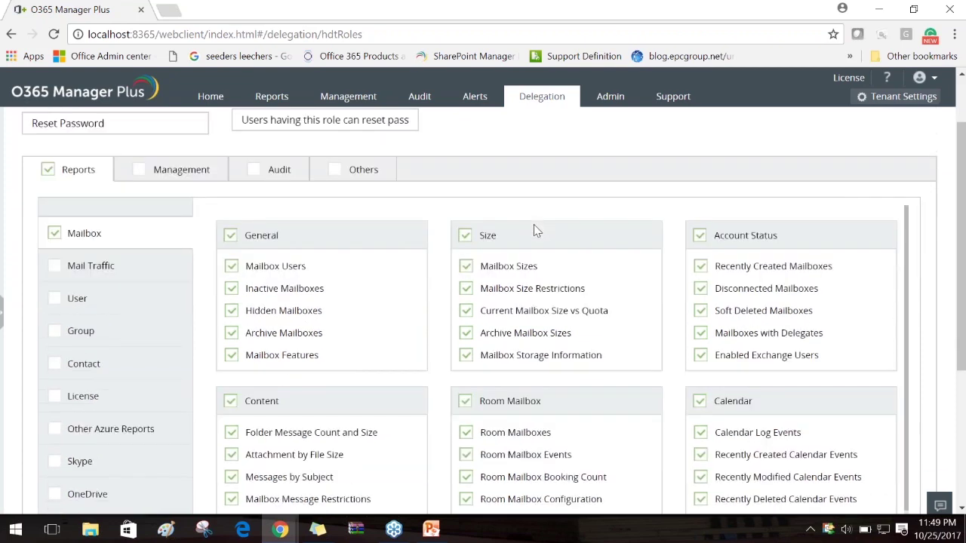
{"action": "scroll", "coordinate": [533, 230], "scroll_direction": "down", "scroll_amount": 3}
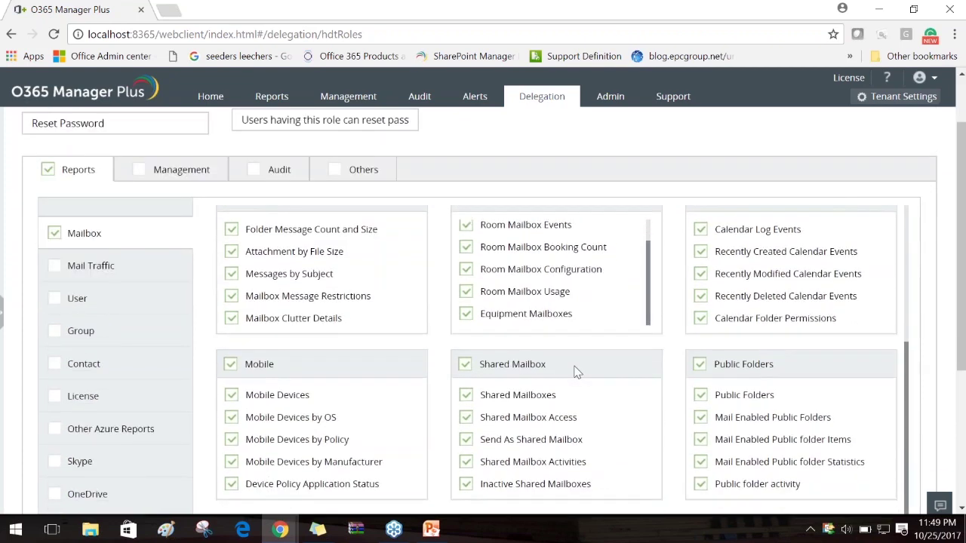
{"action": "scroll", "coordinate": [569, 368], "scroll_direction": "up", "scroll_amount": 4}
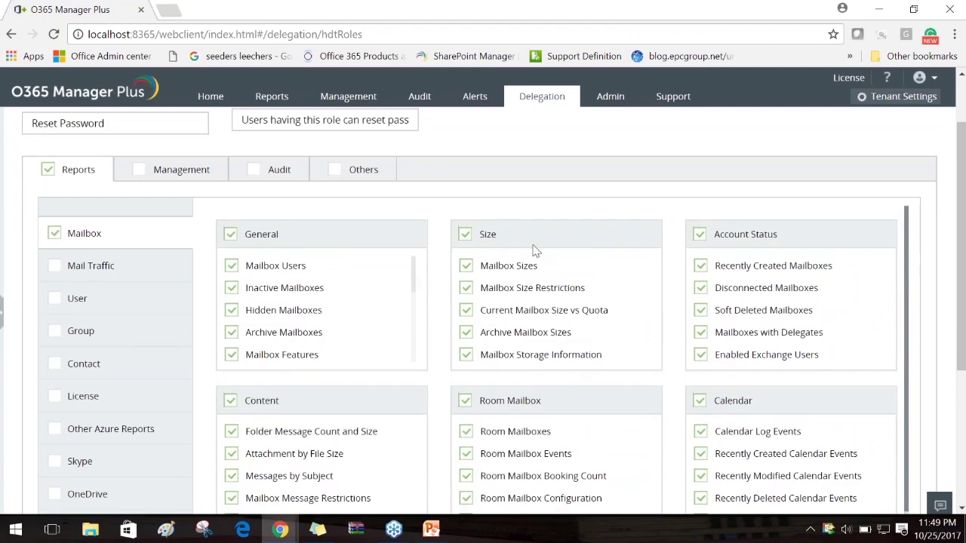
{"action": "scroll", "coordinate": [440, 269], "scroll_direction": "down", "scroll_amount": 5}
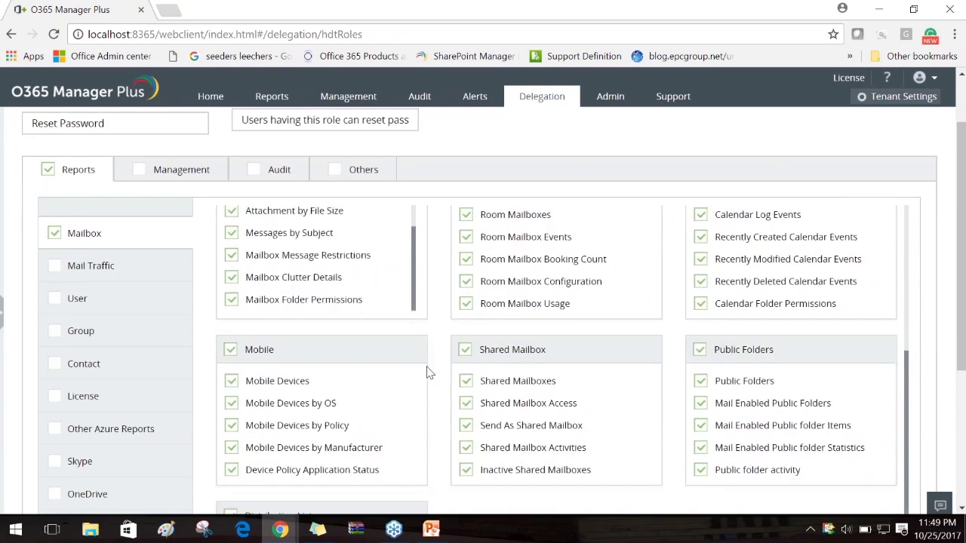
{"action": "scroll", "coordinate": [468, 491], "scroll_direction": "down", "scroll_amount": 5}
{"action": "left_click", "coordinate": [442, 481]}
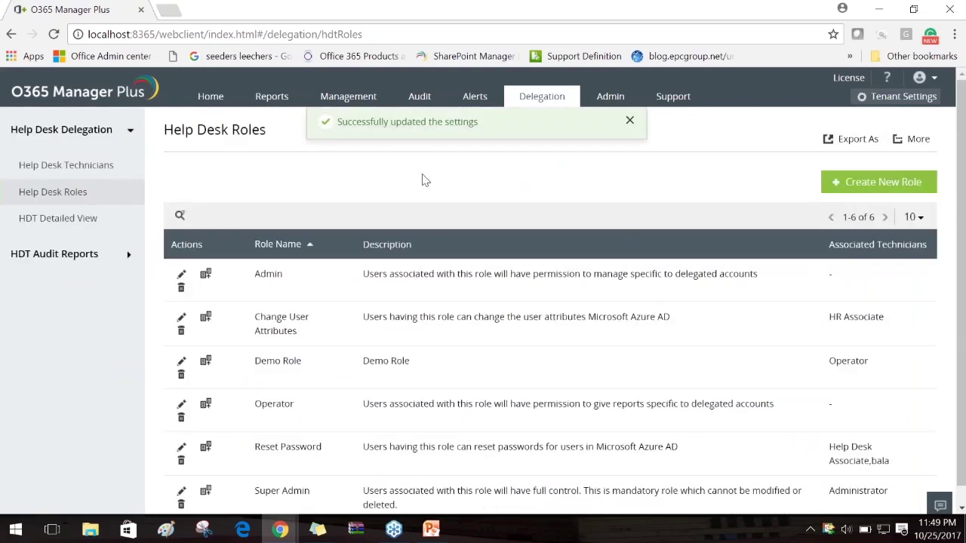
{"action": "left_click", "coordinate": [552, 101]}
Sign out of the admin account and sign in with the technician's username
{"action": "left_click_drag", "start_coordinate": [388, 305], "coordinate": [338, 309]}
{"action": "key", "text": "ctrl+c"}
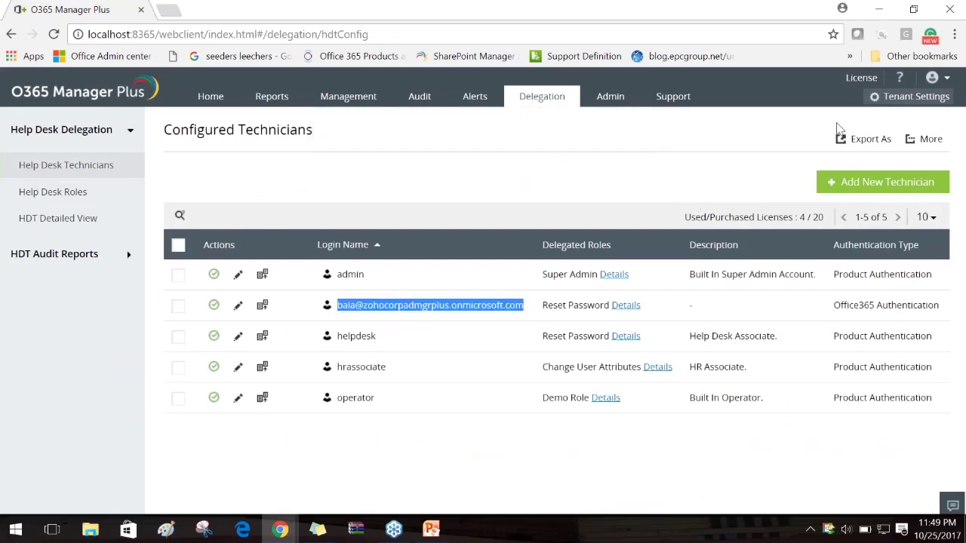
{"action": "left_click", "coordinate": [933, 79]}
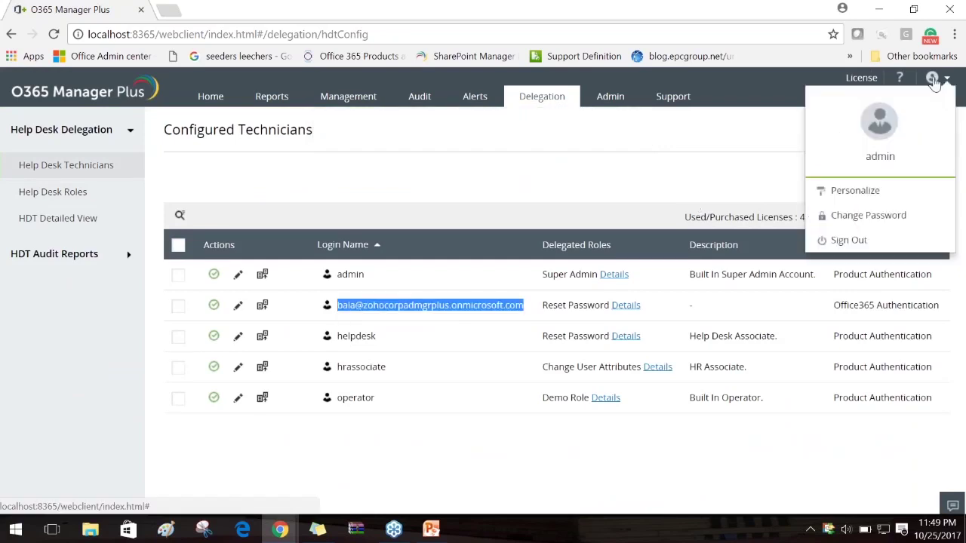
{"action": "left_click", "coordinate": [858, 240]}
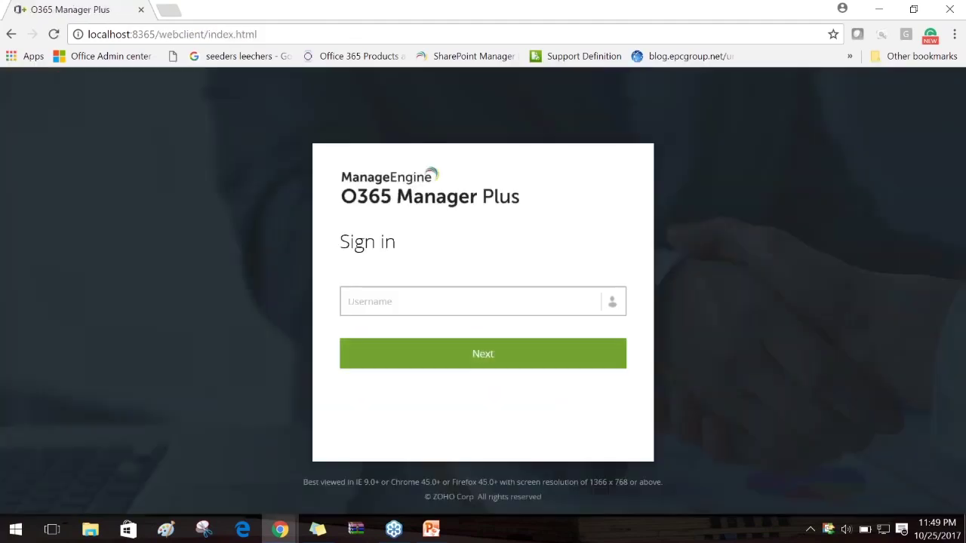
{"action": "key", "text": "ctrl+v"}
{"action": "left_click", "coordinate": [481, 353]}
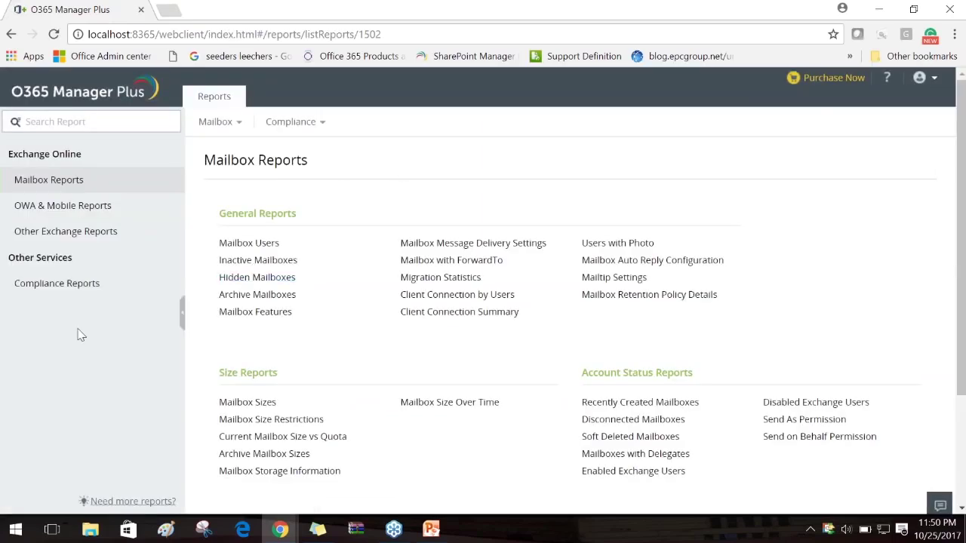
Open the Mailbox Users report under Mailbox Reports
{"action": "left_click_drag", "start_coordinate": [226, 175], "coordinate": [402, 167]}
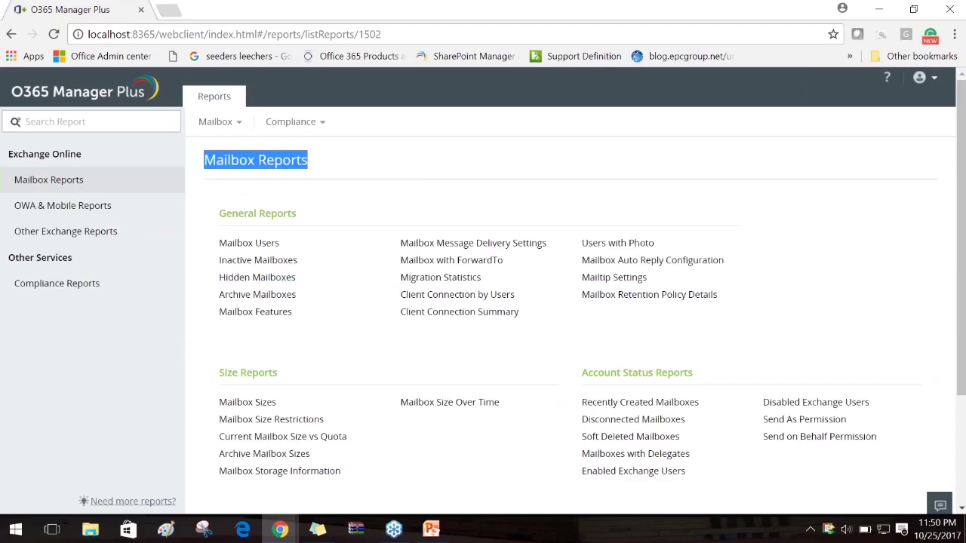
{"action": "left_click", "coordinate": [419, 166]}
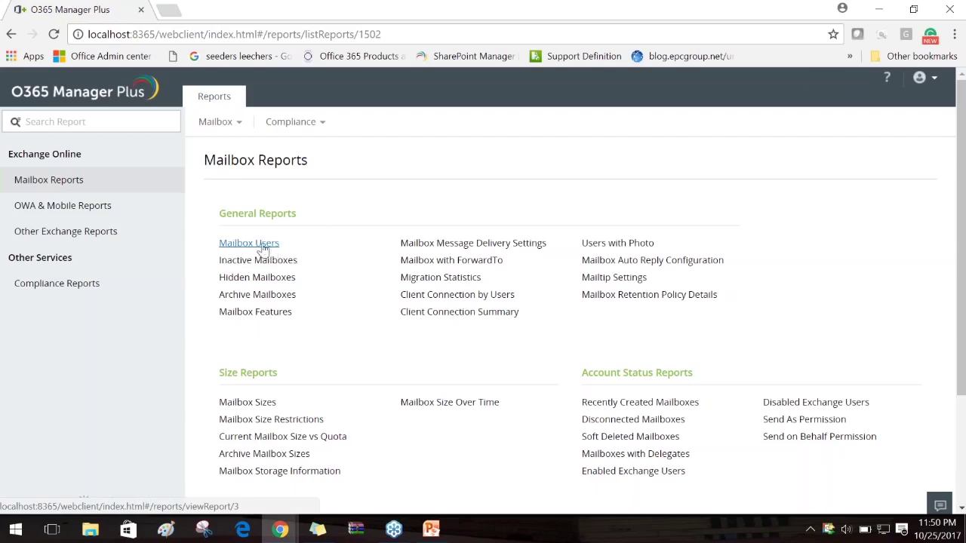
{"action": "left_click", "coordinate": [264, 249]}
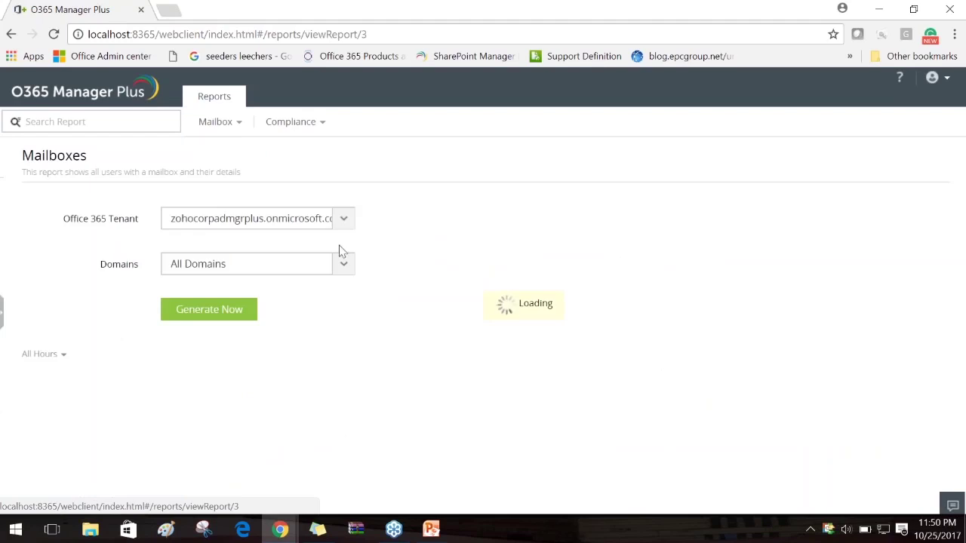
Filter the Mailboxes report to satish1449.ga, o365domain.ga, o365manager.tk and o365domain.xyz
{"action": "left_click", "coordinate": [341, 265]}
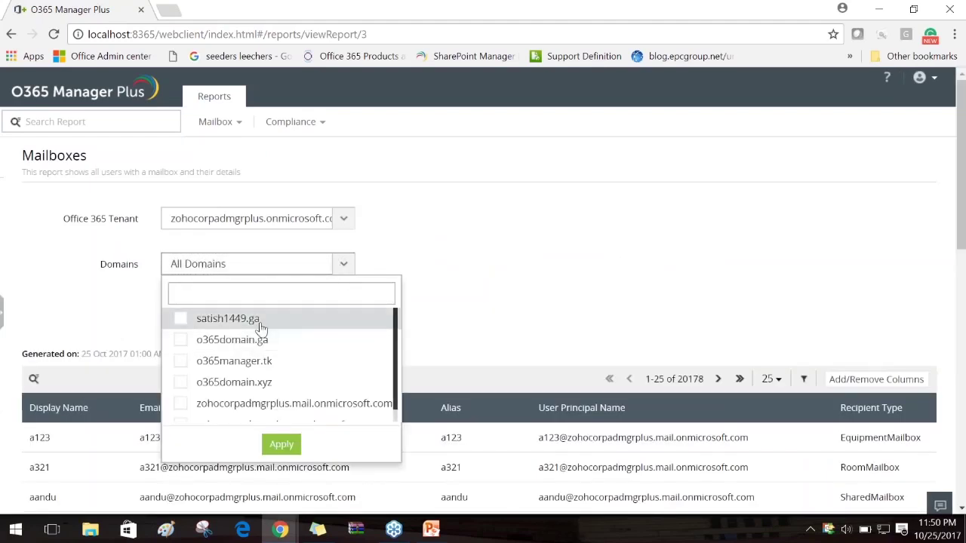
{"action": "left_click", "coordinate": [179, 320]}
{"action": "left_click", "coordinate": [180, 340]}
{"action": "left_click", "coordinate": [180, 362]}
{"action": "left_click", "coordinate": [181, 383]}
{"action": "scroll", "coordinate": [442, 335], "scroll_direction": "down", "scroll_amount": 4}
{"action": "scroll", "coordinate": [445, 333], "scroll_direction": "up", "scroll_amount": 1}
{"action": "scroll", "coordinate": [445, 333], "scroll_direction": "up", "scroll_amount": 1}
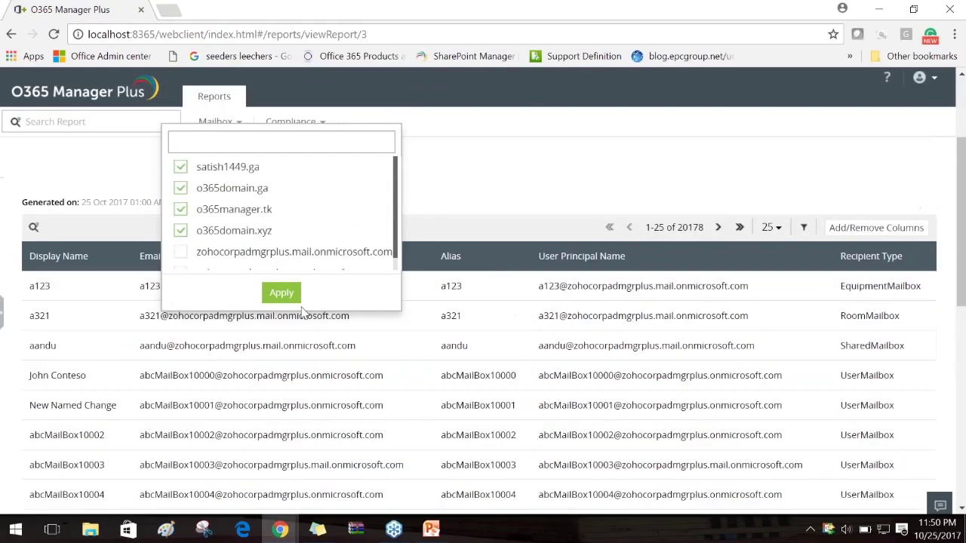
{"action": "left_click", "coordinate": [283, 294]}
{"action": "scroll", "coordinate": [508, 232], "scroll_direction": "up", "scroll_amount": 2}
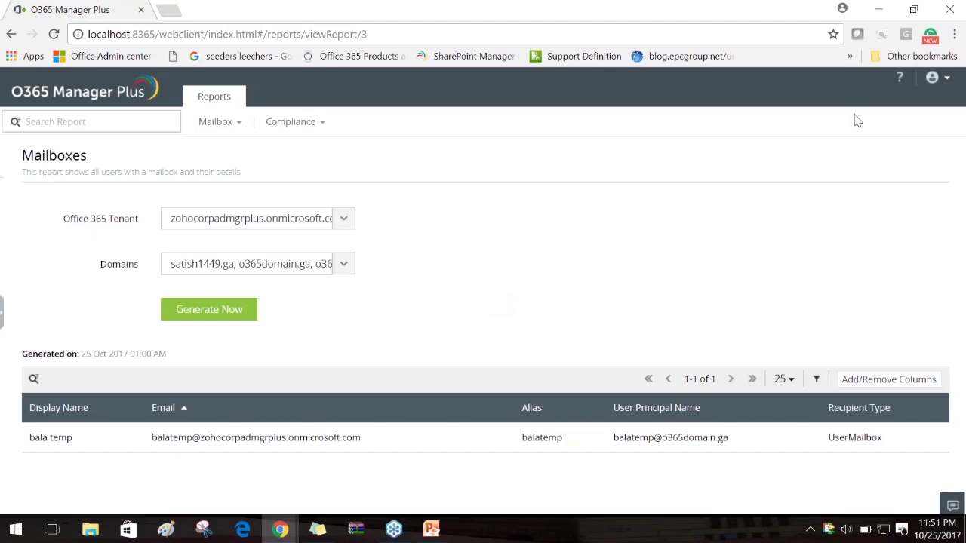
{"action": "left_click", "coordinate": [934, 80]}
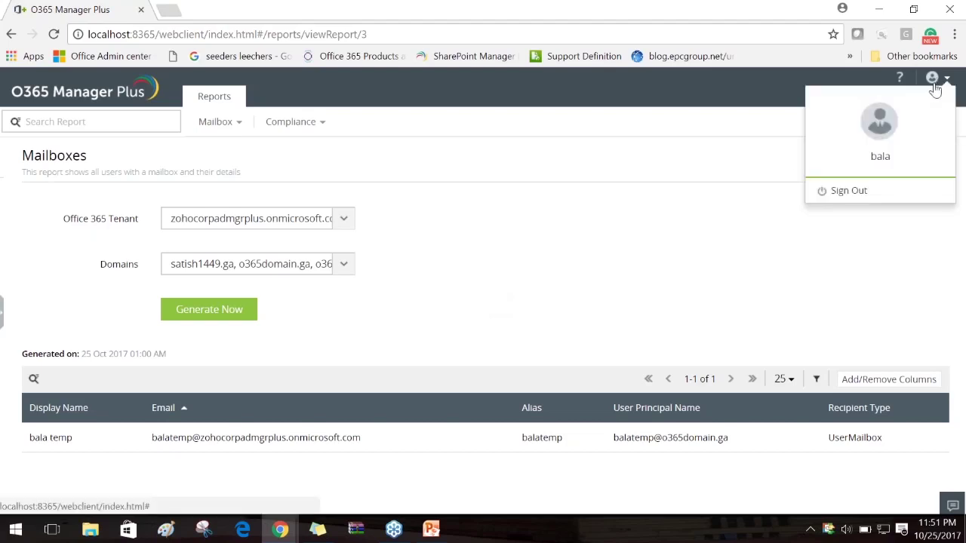
Sign out the technician and sign back in with the admin account
{"action": "left_click", "coordinate": [865, 199]}
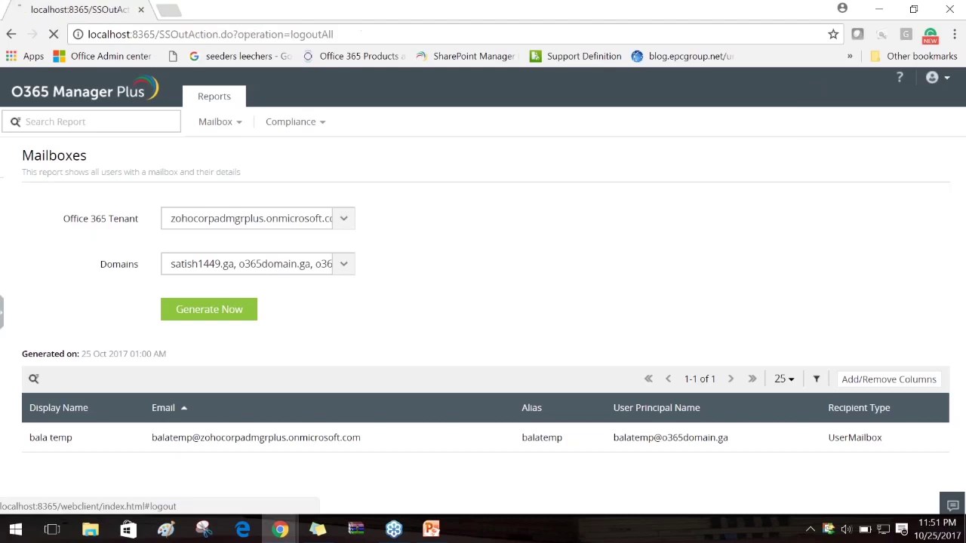
{"action": "type", "text": "admin"}
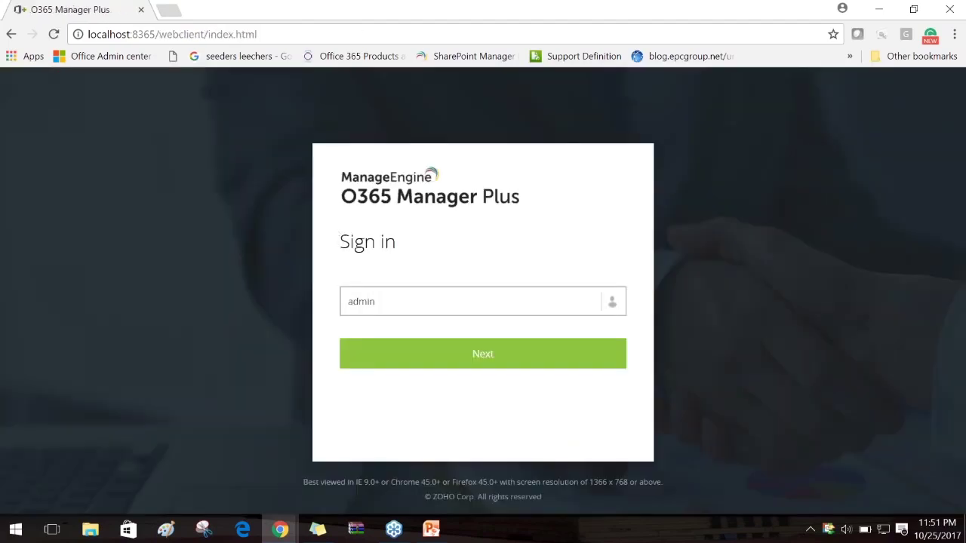
{"action": "key", "text": "ctrl+a"}
{"action": "key", "text": "Return"}
{"action": "type", "text": "admin"}
{"action": "key", "text": "Return"}
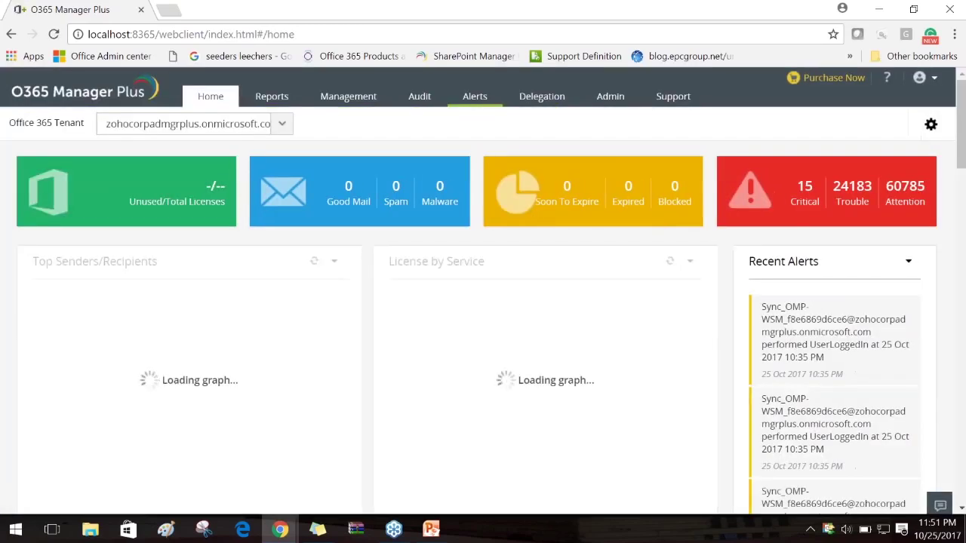
Go to the configured technicians list and open the Office 365 technician's delegated domains
{"action": "left_click", "coordinate": [523, 102]}
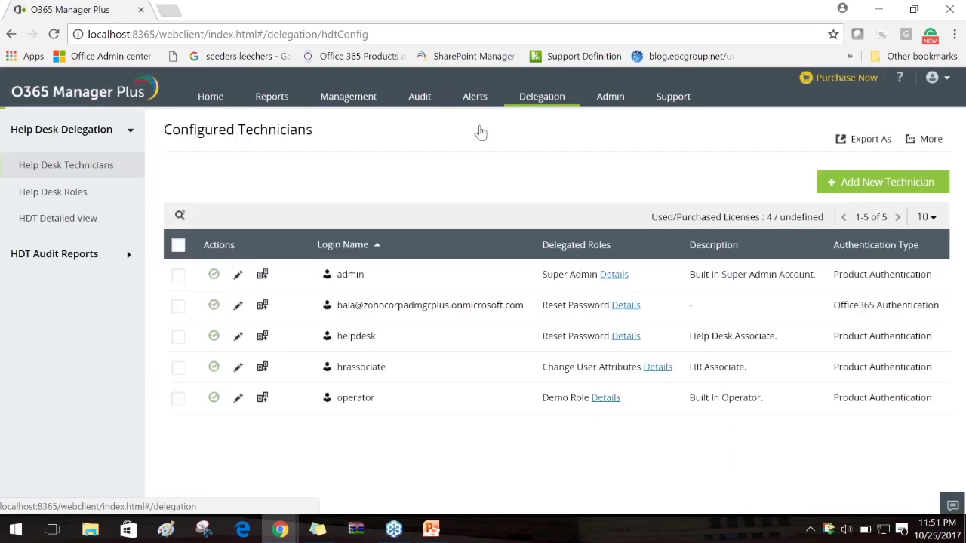
{"action": "left_click", "coordinate": [65, 195]}
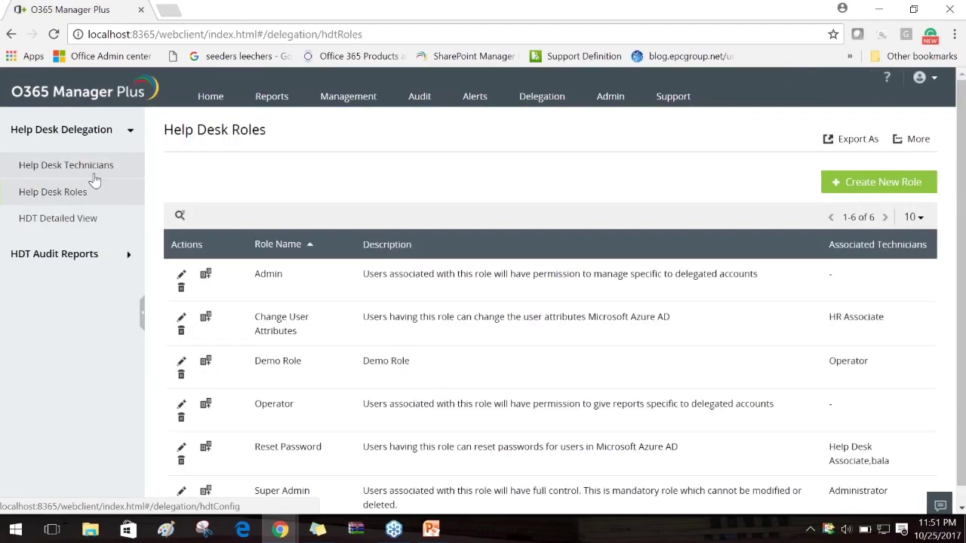
{"action": "left_click", "coordinate": [105, 174]}
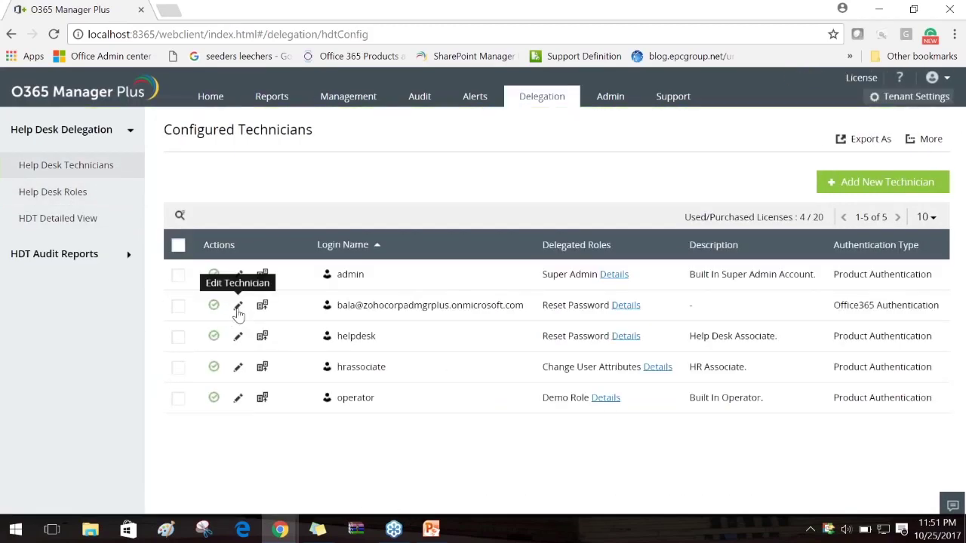
{"action": "left_click", "coordinate": [238, 305]}
{"action": "left_click", "coordinate": [688, 273]}
Close the domain selection and cancel the technician edit without saving
{"action": "scroll", "coordinate": [359, 319], "scroll_direction": "down", "scroll_amount": 2}
{"action": "scroll", "coordinate": [358, 318], "scroll_direction": "up", "scroll_amount": 3}
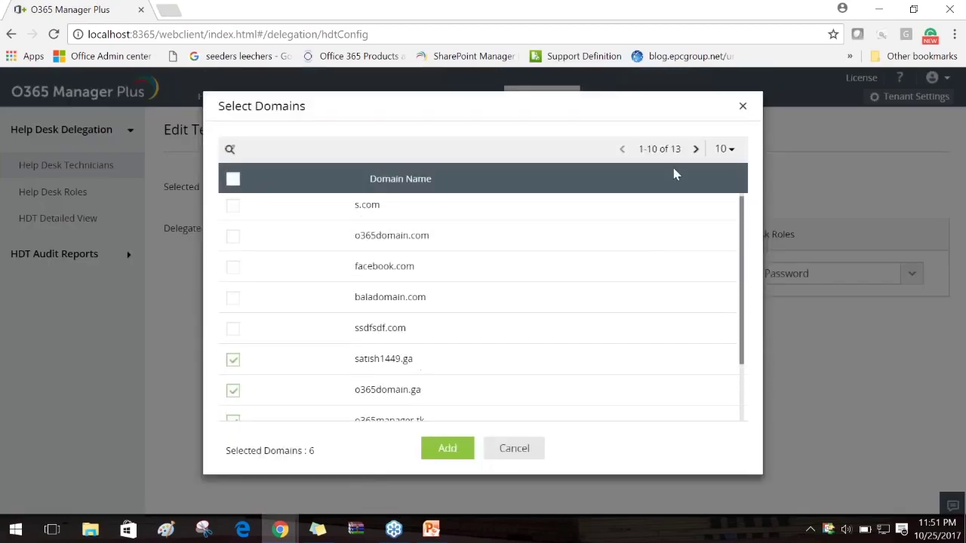
{"action": "left_click", "coordinate": [742, 106]}
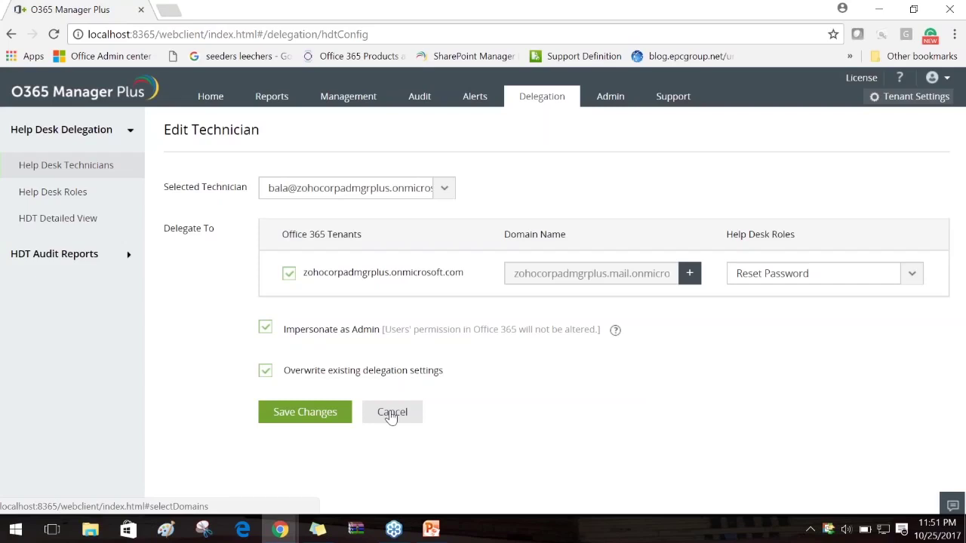
{"action": "left_click", "coordinate": [390, 414]}
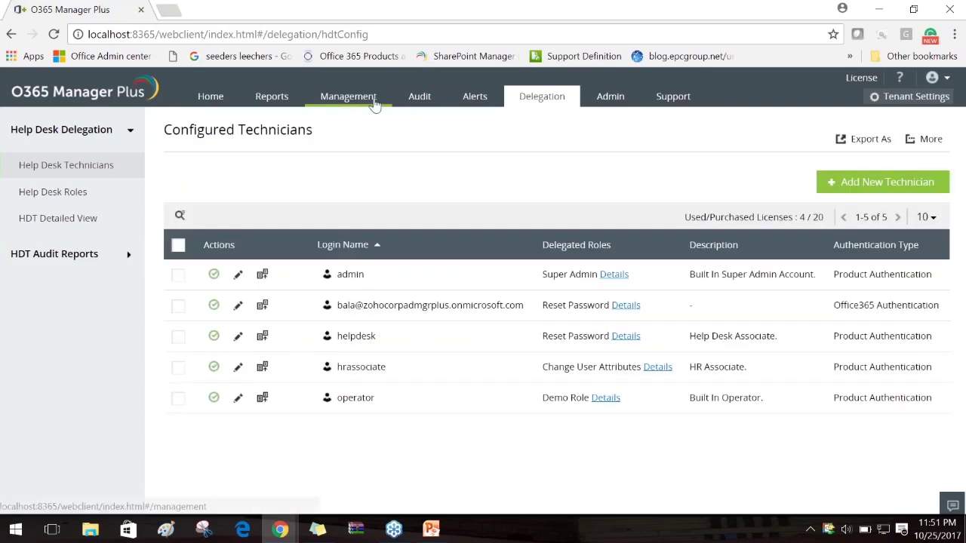
Browse the Management and Reports sections, then return to the Configured Technicians list
{"action": "left_click", "coordinate": [373, 102]}
{"action": "left_click", "coordinate": [276, 100]}
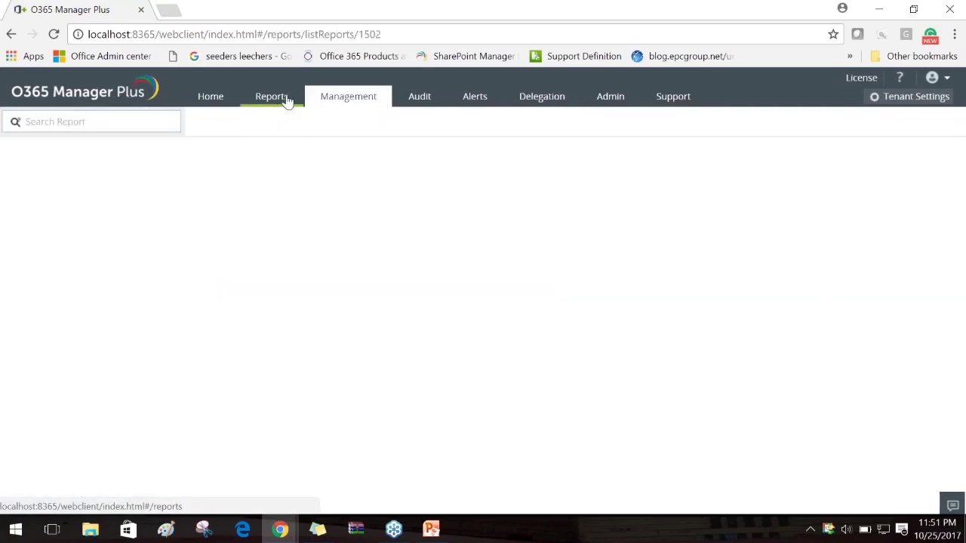
{"action": "left_click", "coordinate": [347, 100]}
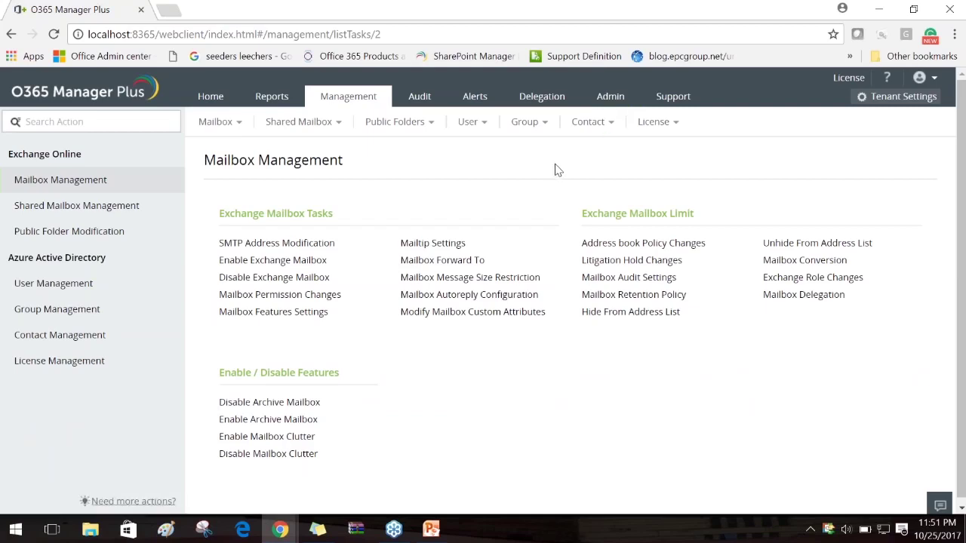
{"action": "left_click", "coordinate": [540, 103]}
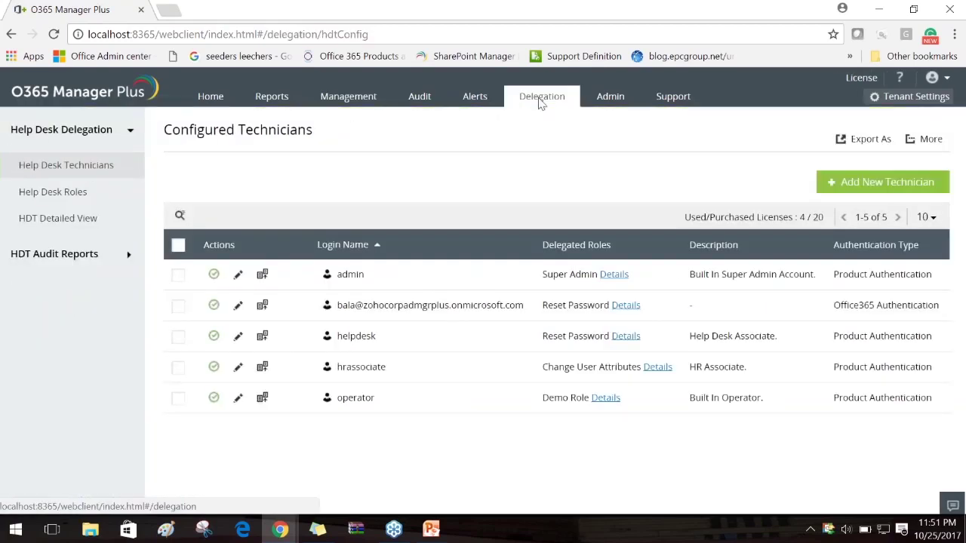
Review the technician's six delegated domains, cancel unchanged, and go to Mailbox Management
{"action": "left_click", "coordinate": [238, 304]}
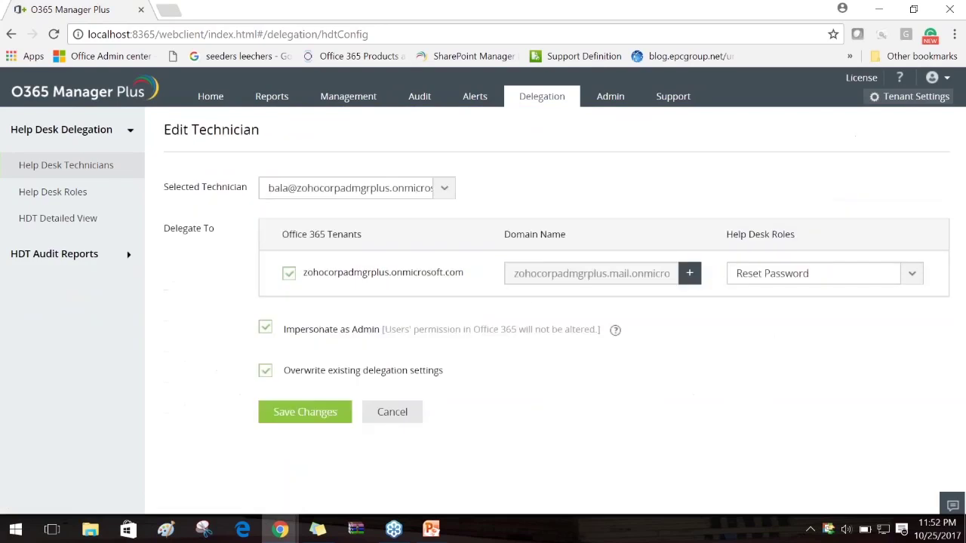
{"action": "left_click", "coordinate": [682, 277]}
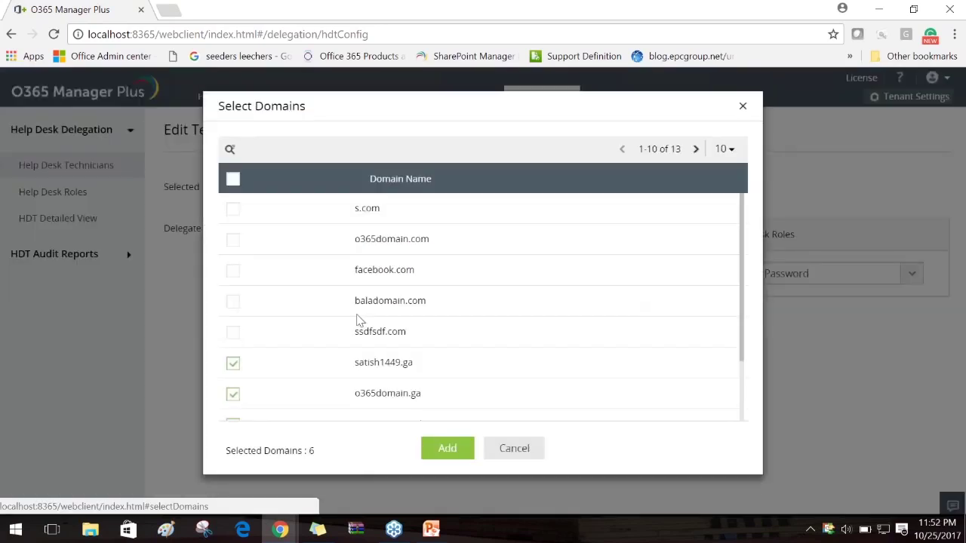
{"action": "scroll", "coordinate": [453, 310], "scroll_direction": "down", "scroll_amount": 2}
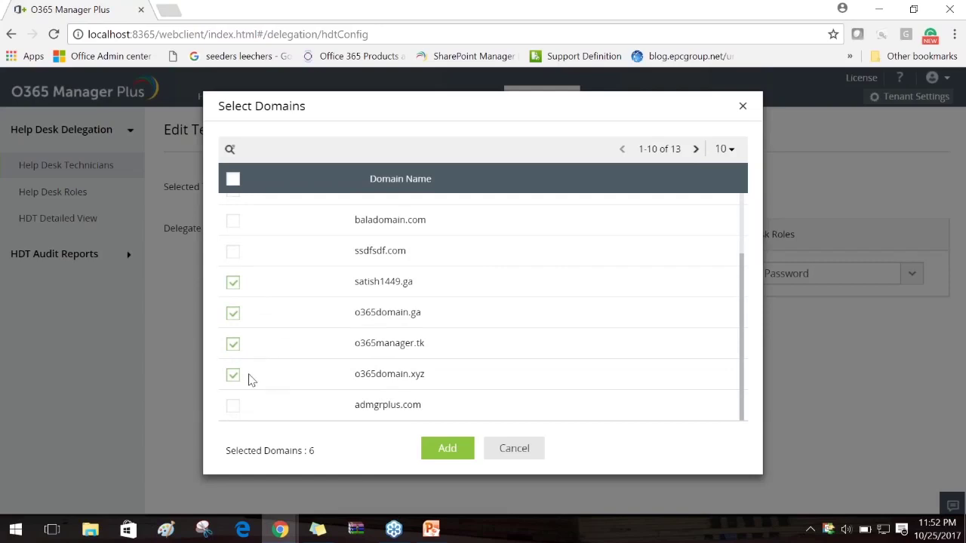
{"action": "left_click", "coordinate": [542, 448]}
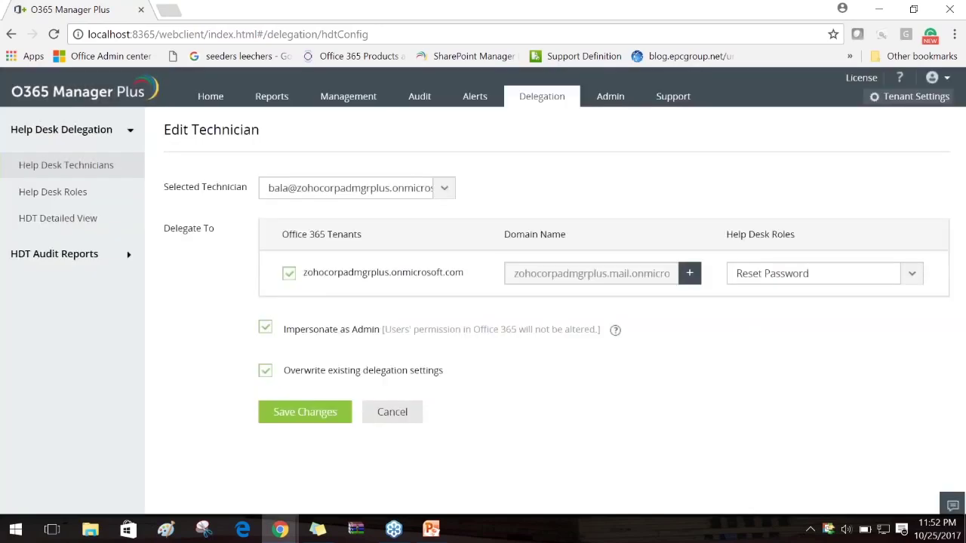
{"action": "left_click", "coordinate": [360, 101]}
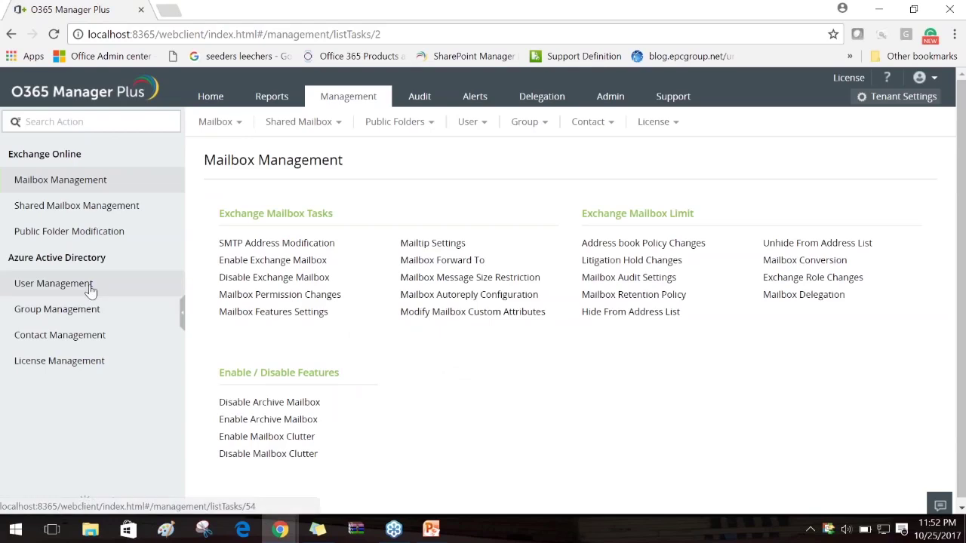
Open the bulk Reset Password task, then switch to the configured help desk technicians
{"action": "mouse_move", "coordinate": [479, 130]}
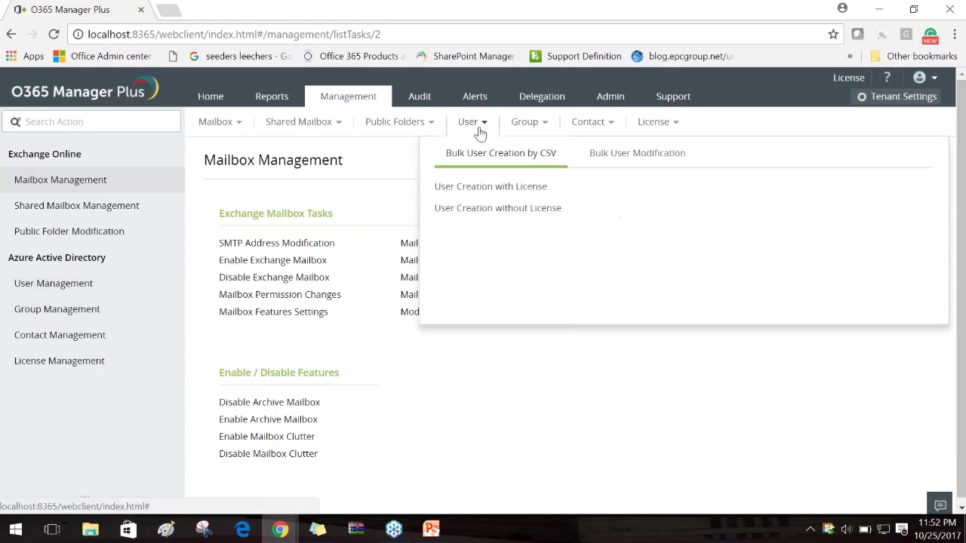
{"action": "left_click", "coordinate": [612, 153]}
{"action": "left_click", "coordinate": [445, 187]}
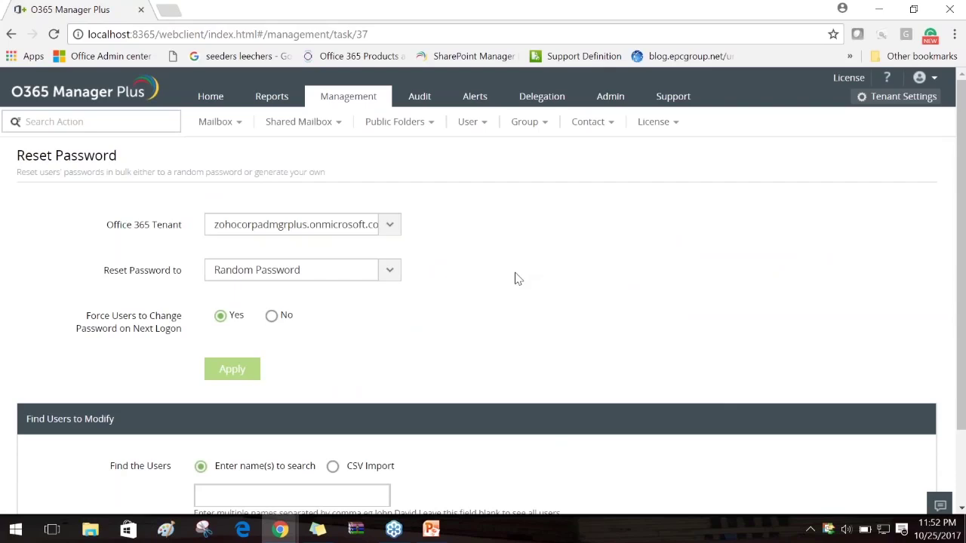
{"action": "scroll", "coordinate": [518, 278], "scroll_direction": "down", "scroll_amount": 1}
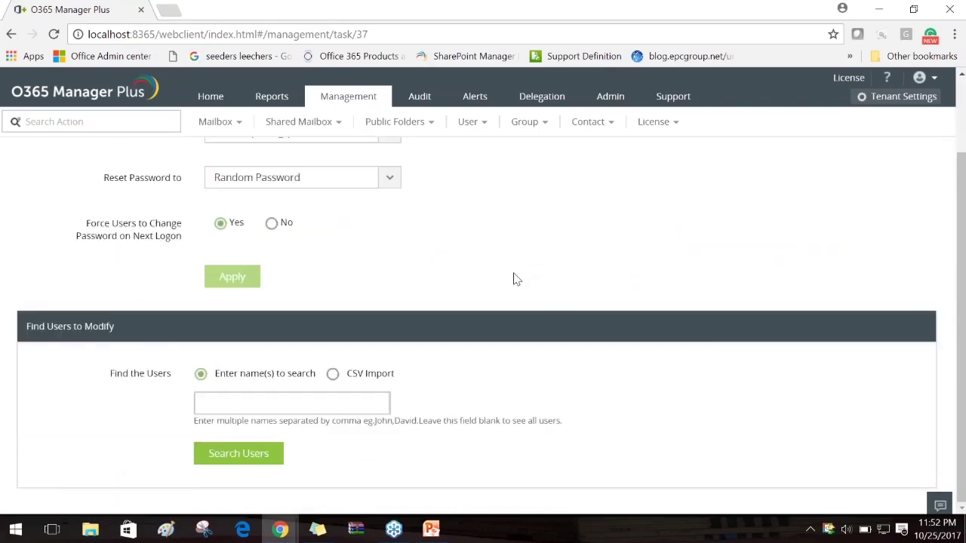
{"action": "left_click", "coordinate": [299, 406]}
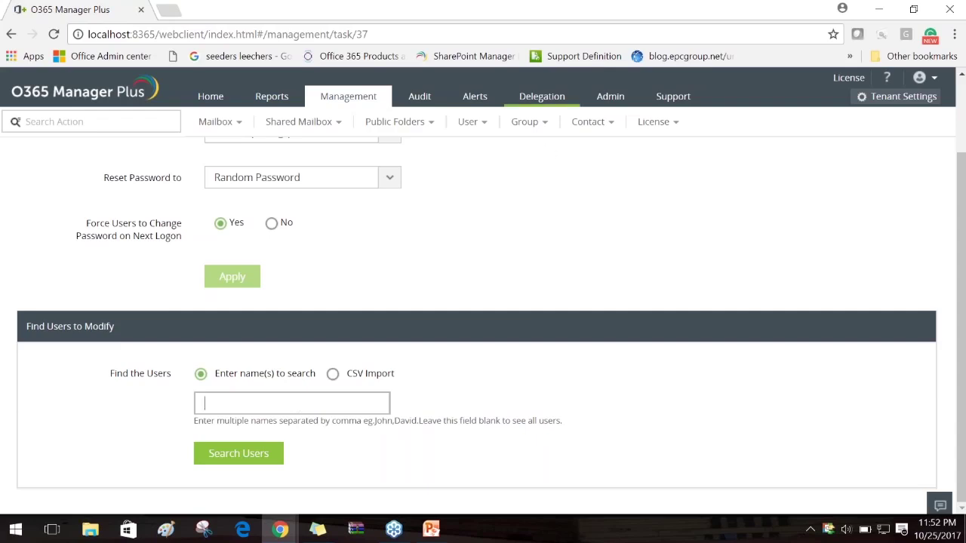
{"action": "left_click", "coordinate": [545, 96]}
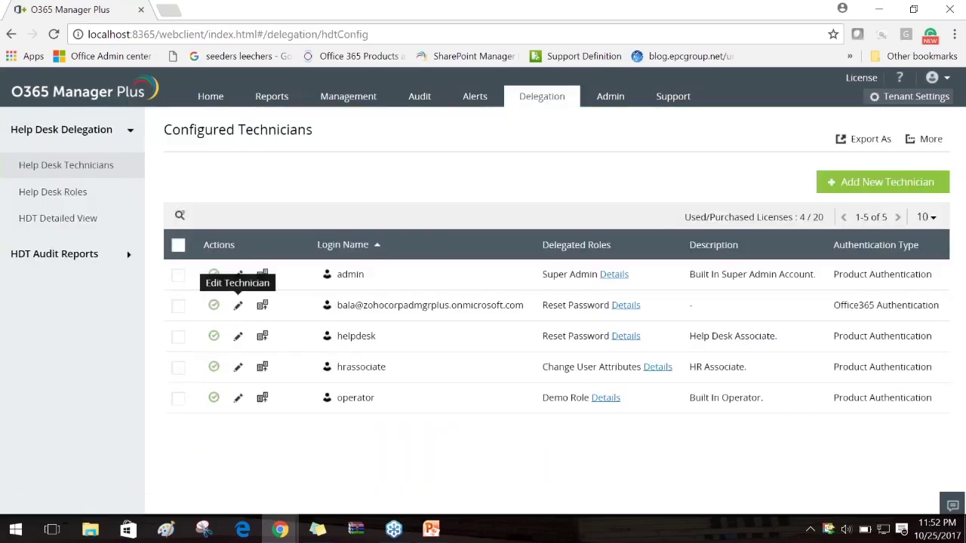
Review the Office 365 technician's delegated domains list and cancel without changes
{"action": "left_click", "coordinate": [238, 306]}
{"action": "left_click", "coordinate": [689, 276]}
{"action": "scroll", "coordinate": [320, 249], "scroll_direction": "down", "scroll_amount": 3}
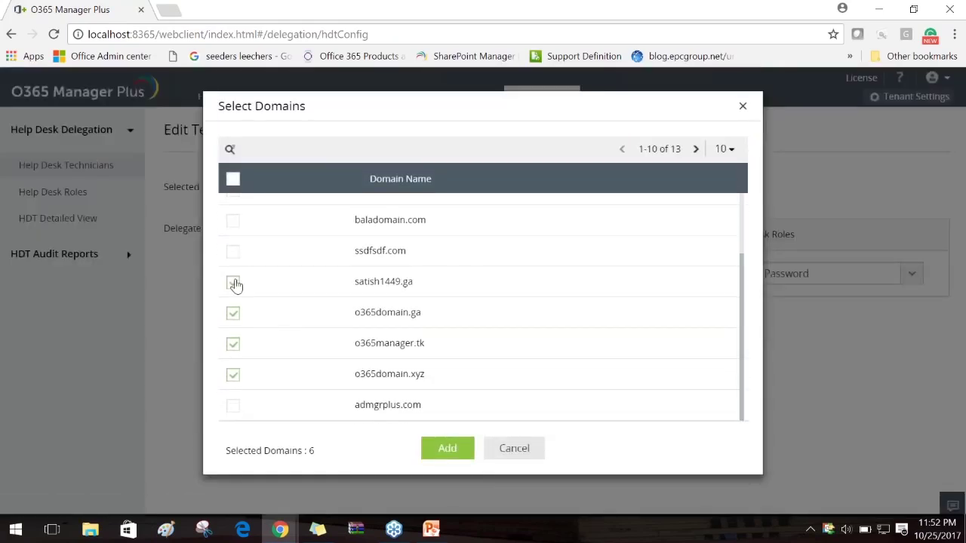
{"action": "left_click", "coordinate": [516, 448]}
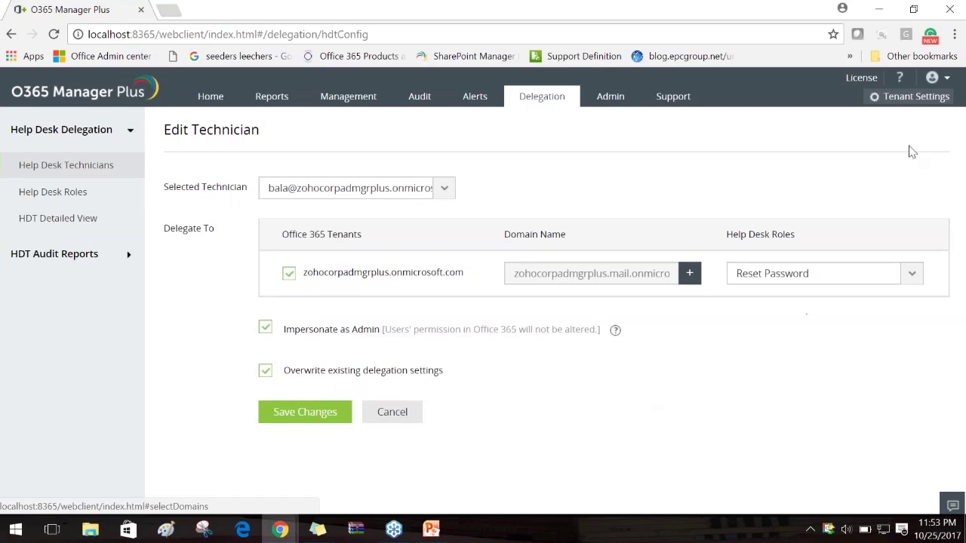
Bring up the webinar slideshow and show the OMPWebinar Week-1 agenda slide
{"action": "left_click", "coordinate": [432, 530]}
{"action": "left_click", "coordinate": [548, 301]}
{"action": "key", "text": "Right"}
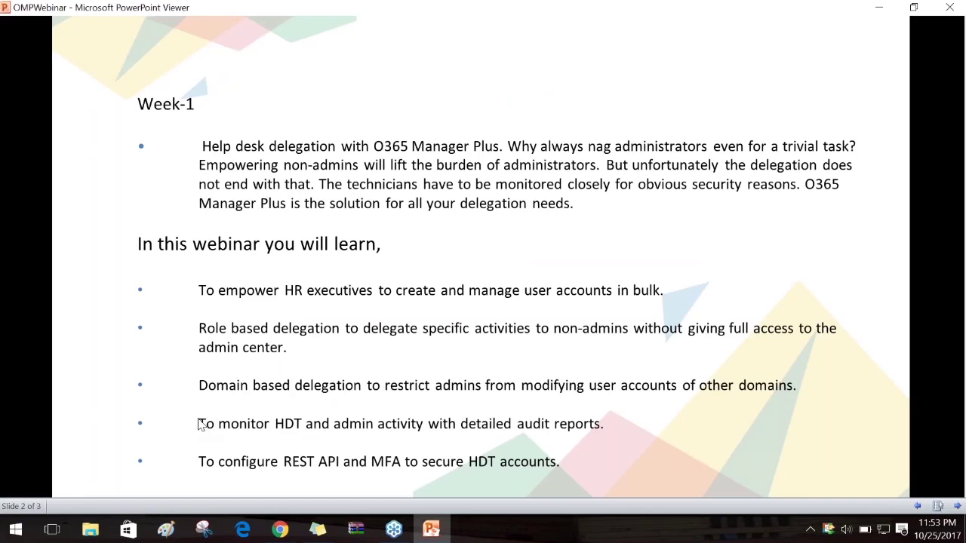
Minimize the PowerPoint Viewer showing the Week-1 agenda slide
{"action": "left_click", "coordinate": [877, 9]}
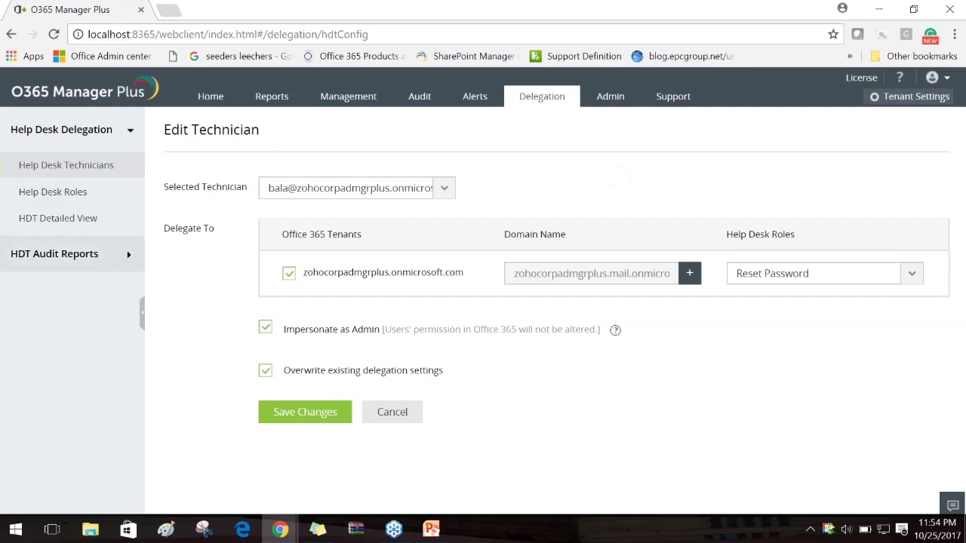
Open the HDT Audit Report and scroll through its 301 technician actions
{"action": "left_click", "coordinate": [68, 253]}
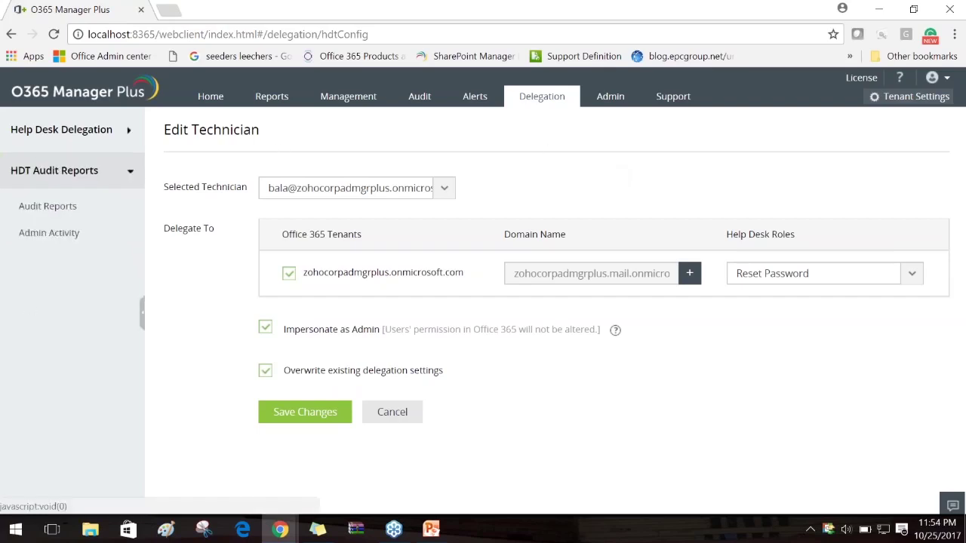
{"action": "left_click", "coordinate": [73, 213]}
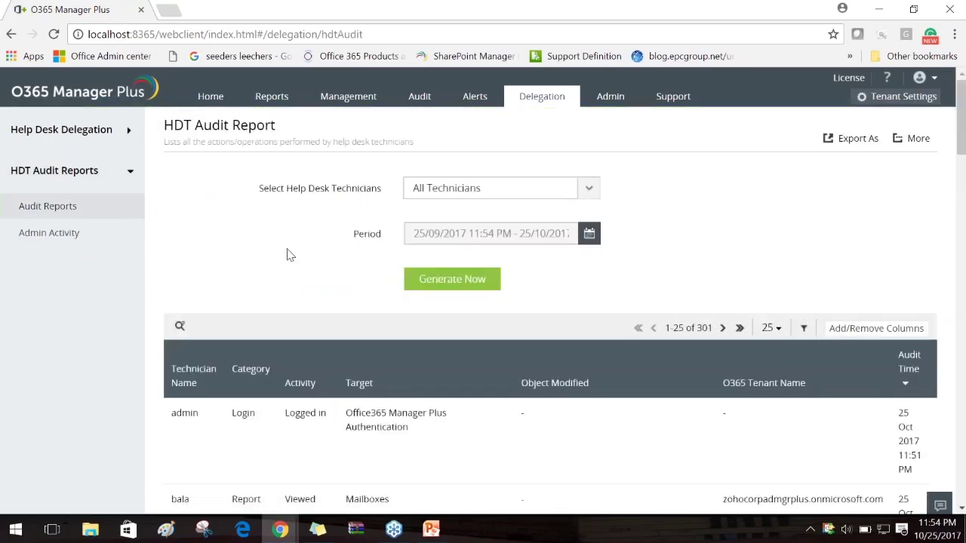
{"action": "scroll", "coordinate": [287, 255], "scroll_direction": "down", "scroll_amount": 1}
{"action": "scroll", "coordinate": [287, 255], "scroll_direction": "down", "scroll_amount": 1}
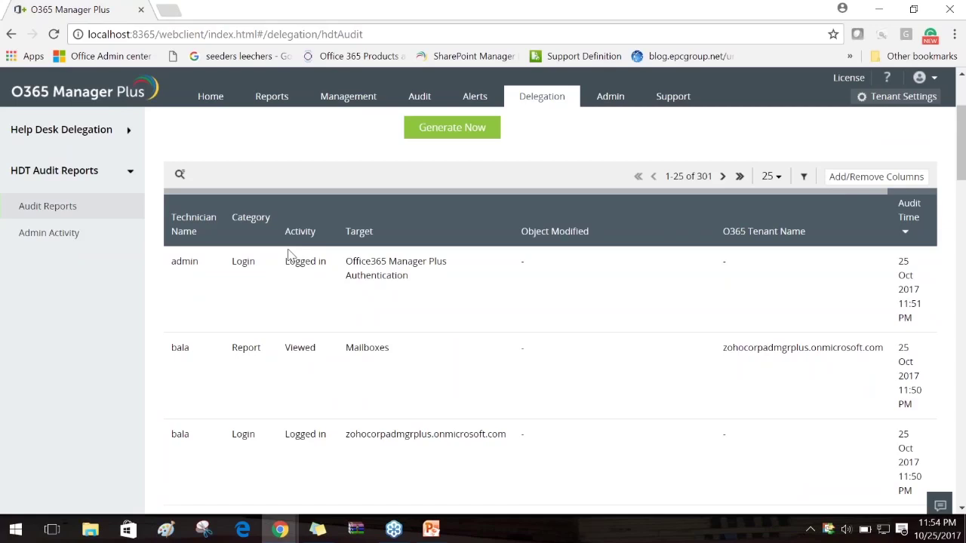
{"action": "left_click_drag", "start_coordinate": [421, 194], "coordinate": [351, 203]}
{"action": "scroll", "coordinate": [472, 242], "scroll_direction": "up", "scroll_amount": 3}
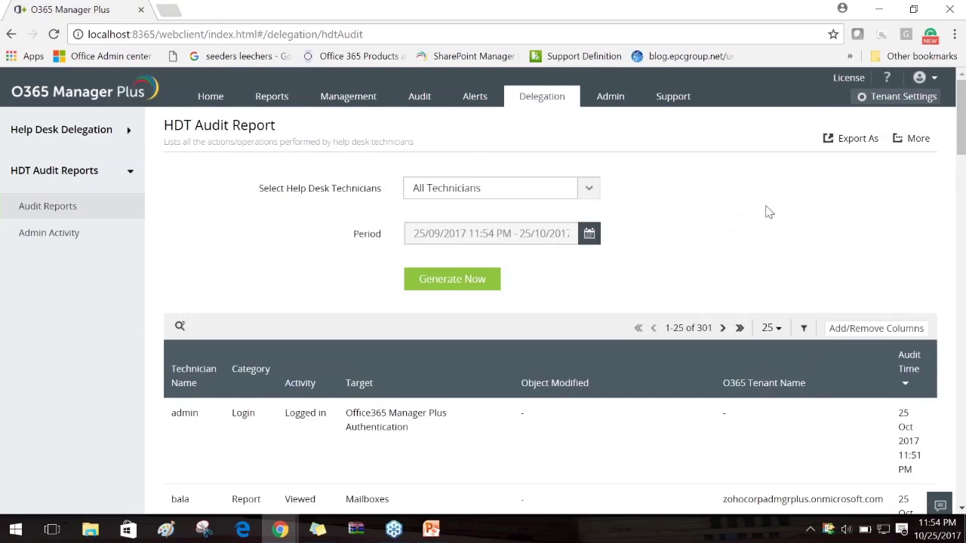
Inspect the report's Export As formats and More sharing options, then return to Delegation
{"action": "left_click", "coordinate": [850, 143]}
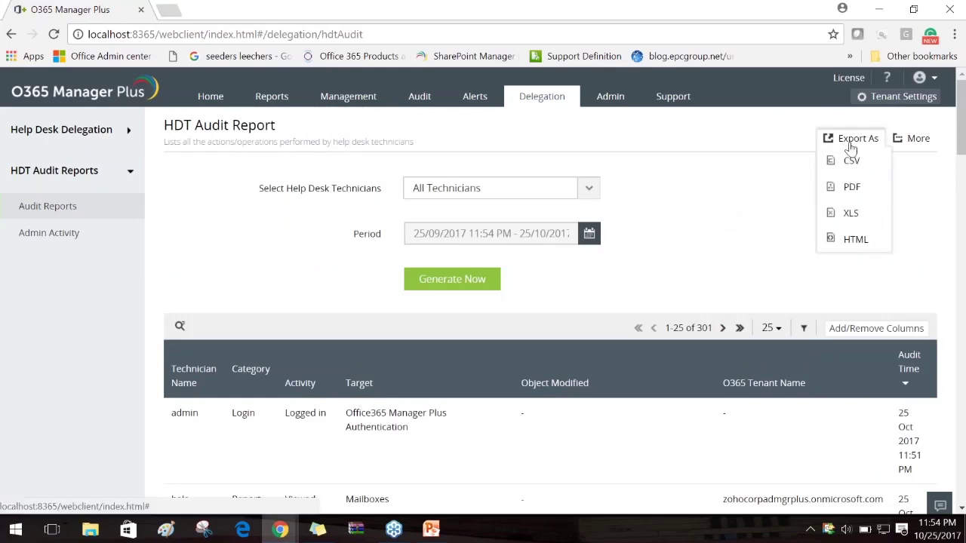
{"action": "left_click", "coordinate": [915, 139]}
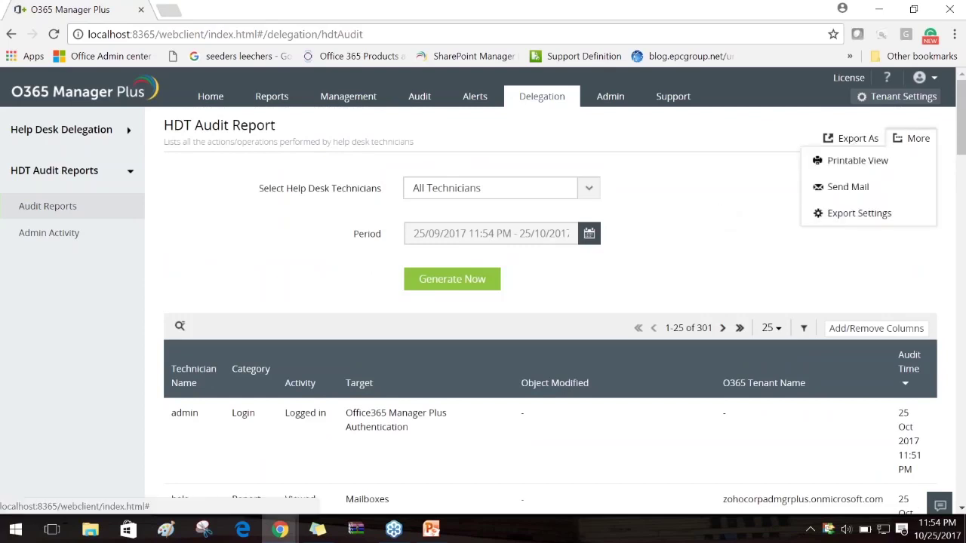
{"action": "left_click", "coordinate": [760, 199]}
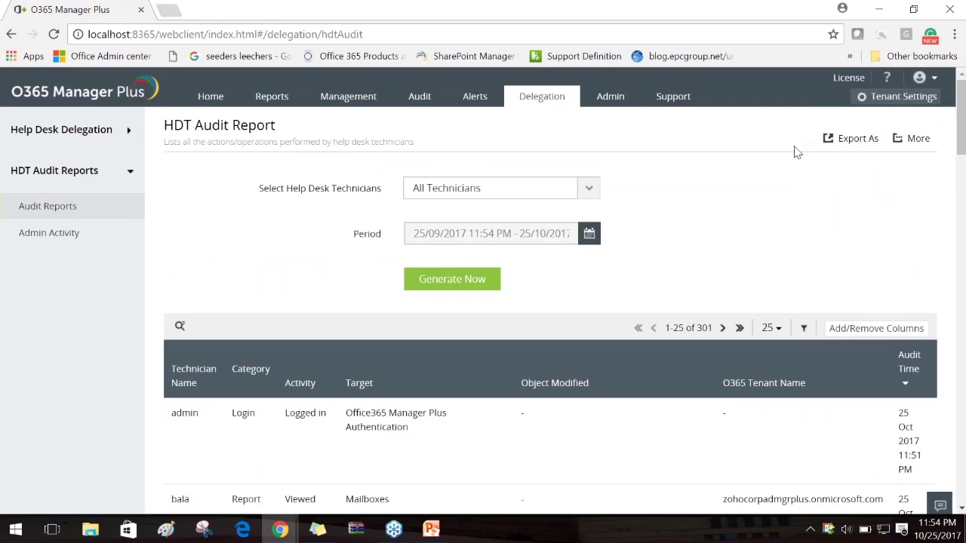
{"action": "left_click", "coordinate": [834, 140]}
{"action": "mouse_move", "coordinate": [835, 143]}
{"action": "left_click", "coordinate": [849, 139]}
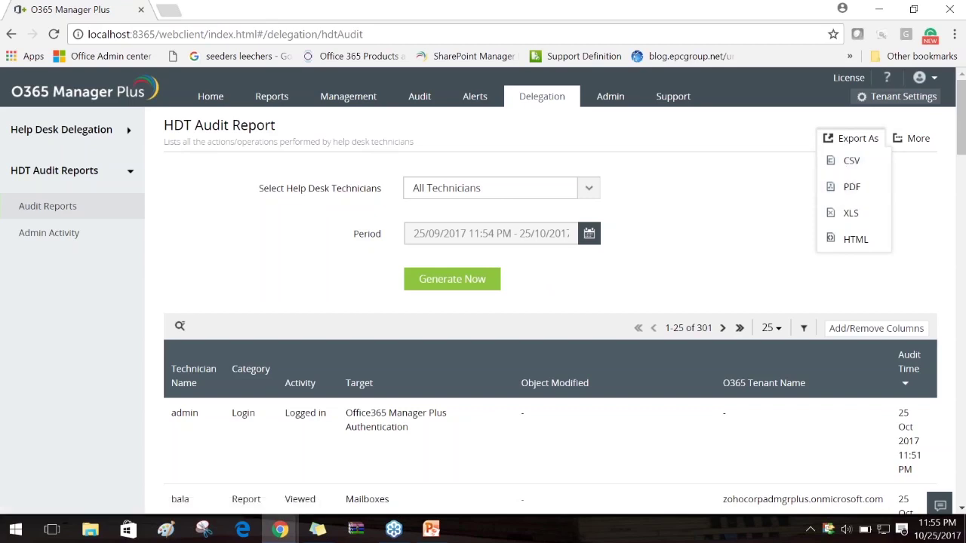
{"action": "left_click", "coordinate": [906, 148]}
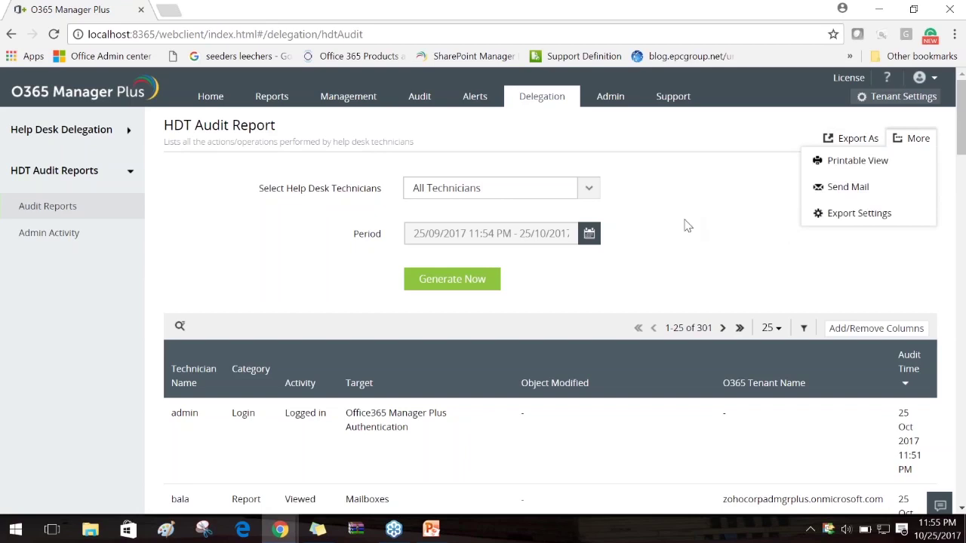
{"action": "left_click", "coordinate": [536, 100]}
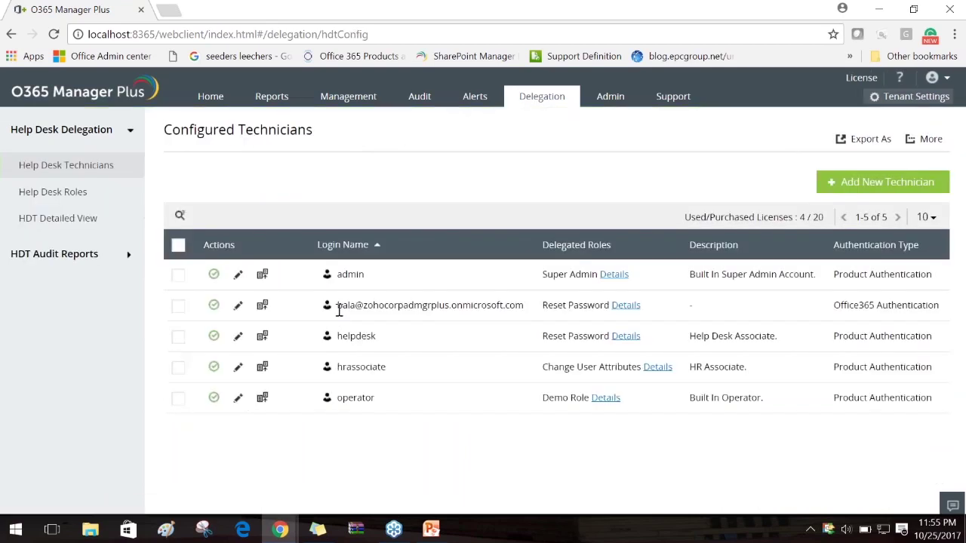
{"action": "left_click_drag", "start_coordinate": [509, 306], "coordinate": [338, 309]}
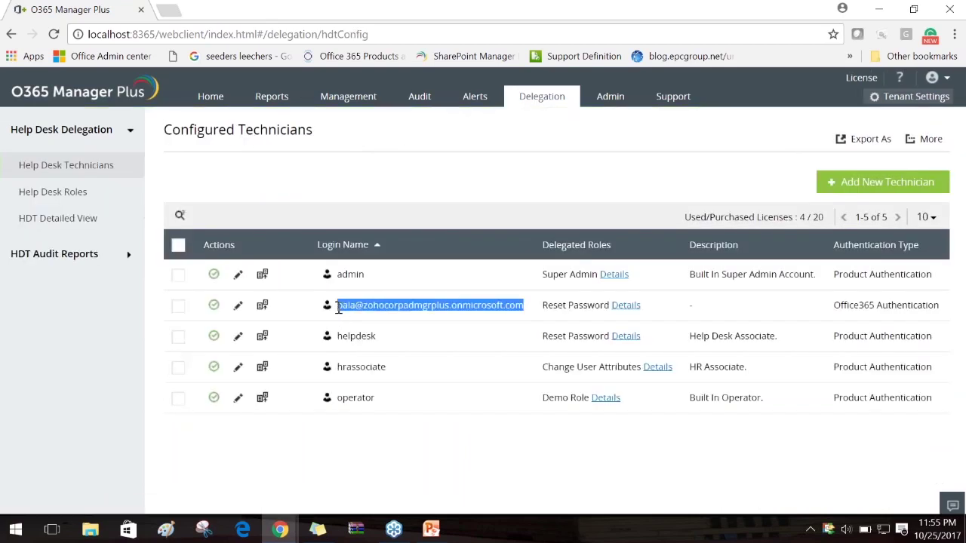
{"action": "left_click", "coordinate": [488, 174]}
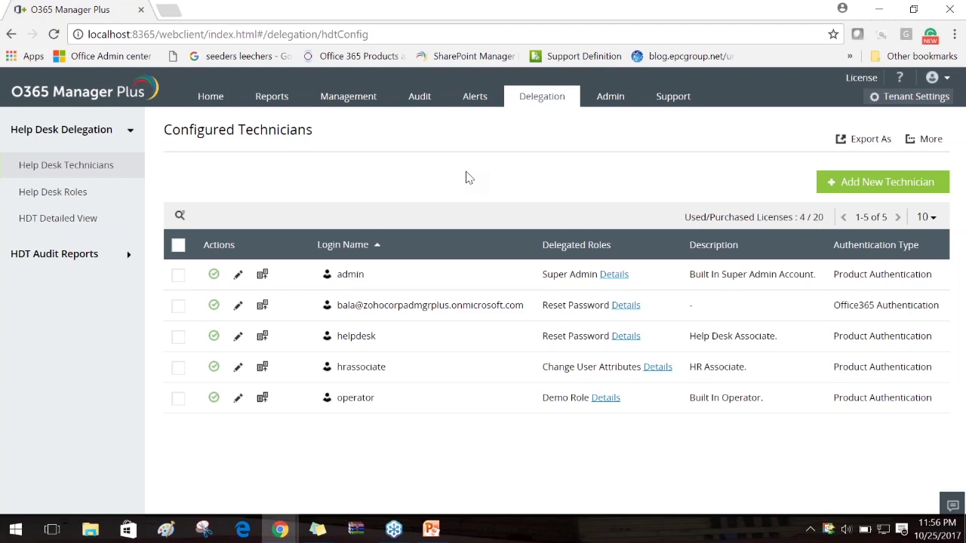
{"action": "left_click_drag", "start_coordinate": [524, 305], "coordinate": [336, 306]}
{"action": "left_click", "coordinate": [490, 149]}
Open the HDT Audit Report, view Admin Activity on technicians, then return to Audit Reports
{"action": "left_click", "coordinate": [73, 256]}
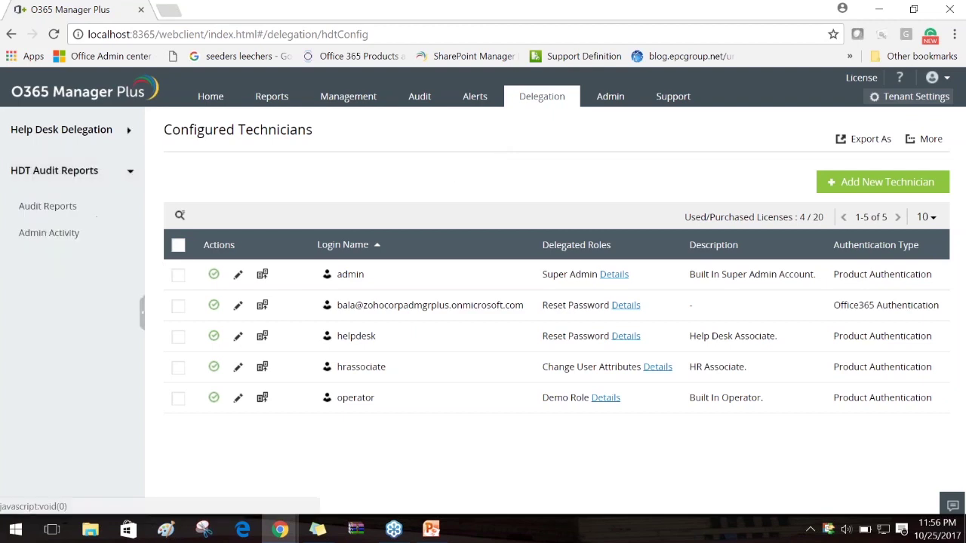
{"action": "left_click", "coordinate": [73, 208]}
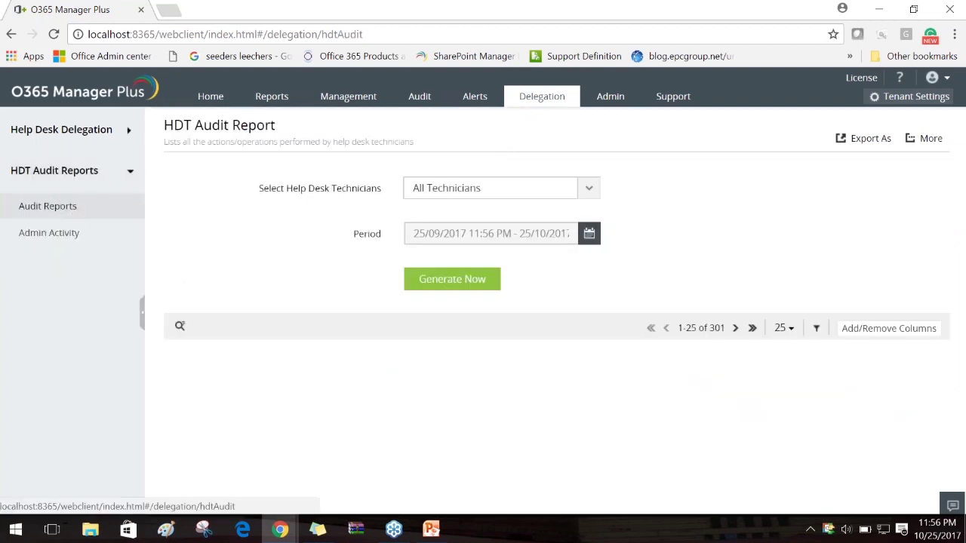
{"action": "scroll", "coordinate": [621, 330], "scroll_direction": "down", "scroll_amount": 5}
{"action": "scroll", "coordinate": [620, 331], "scroll_direction": "up", "scroll_amount": 2}
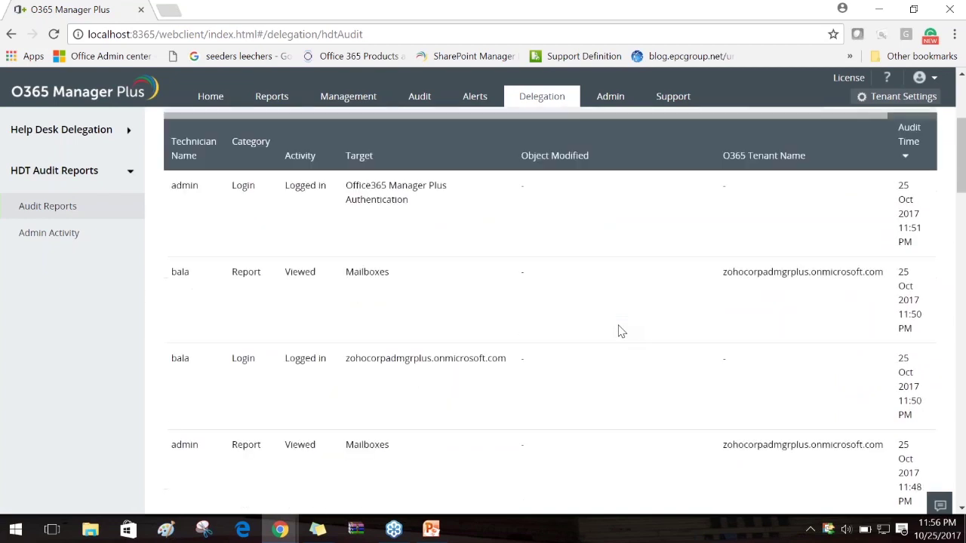
{"action": "scroll", "coordinate": [597, 323], "scroll_direction": "up", "scroll_amount": 2}
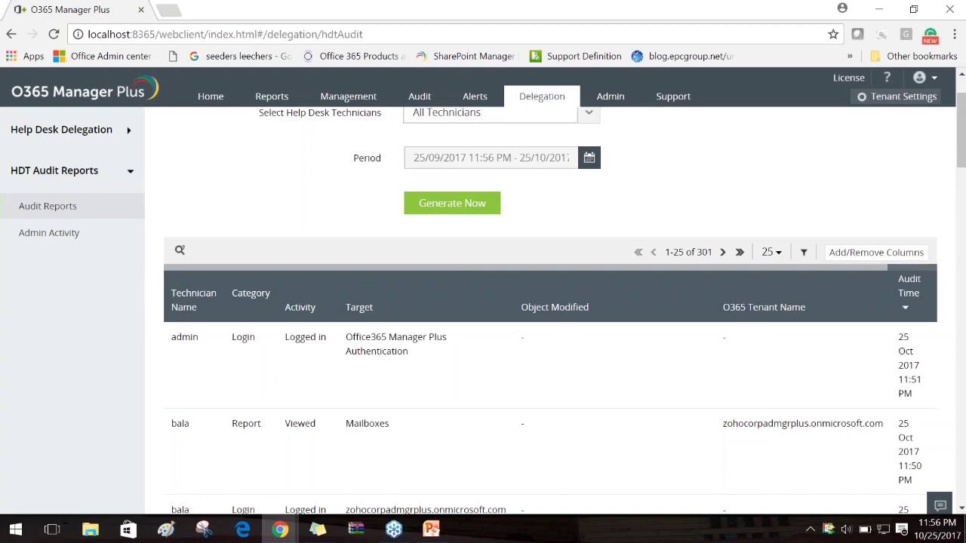
{"action": "left_click", "coordinate": [83, 240]}
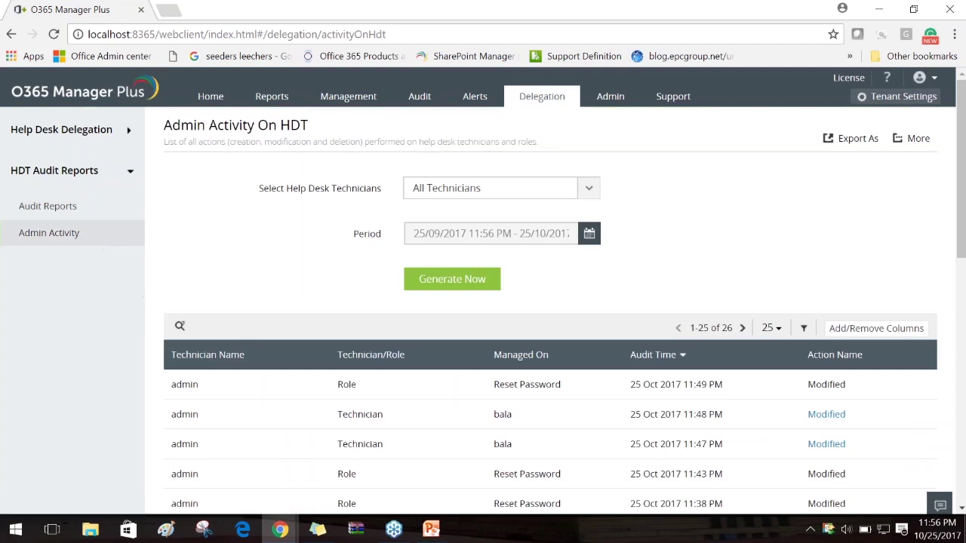
{"action": "left_click", "coordinate": [92, 217]}
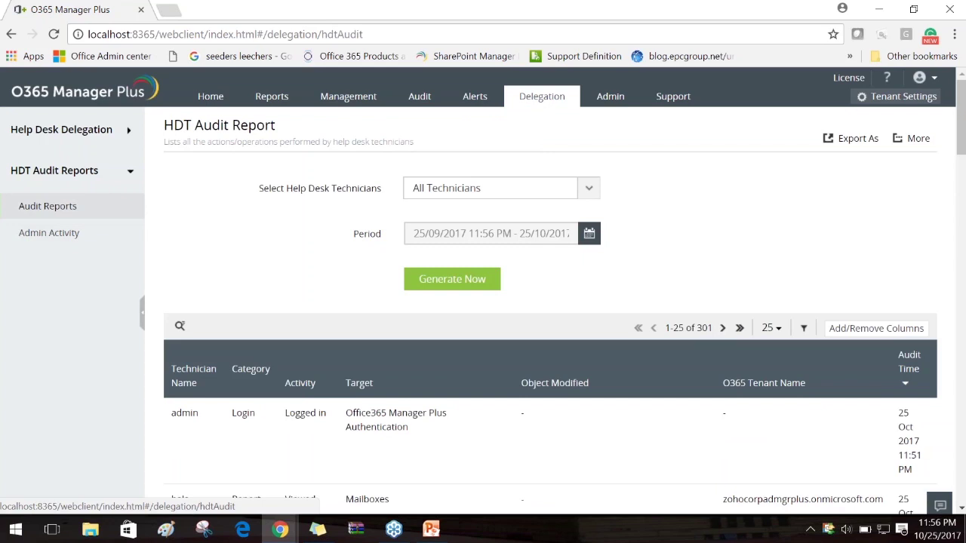
Check the audit report's Export As formats and More options, briefly glancing at the webinar slides
{"action": "left_click", "coordinate": [849, 138]}
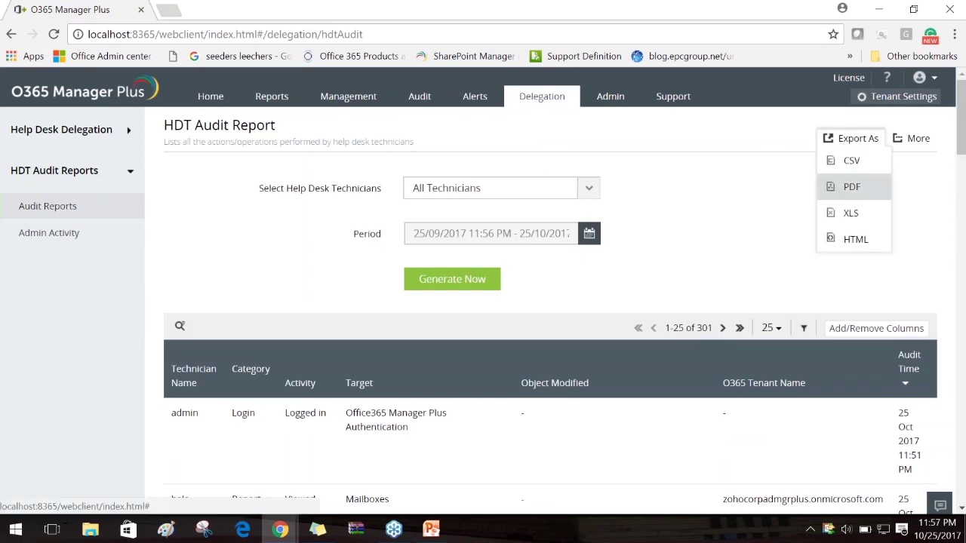
{"action": "left_click", "coordinate": [911, 140]}
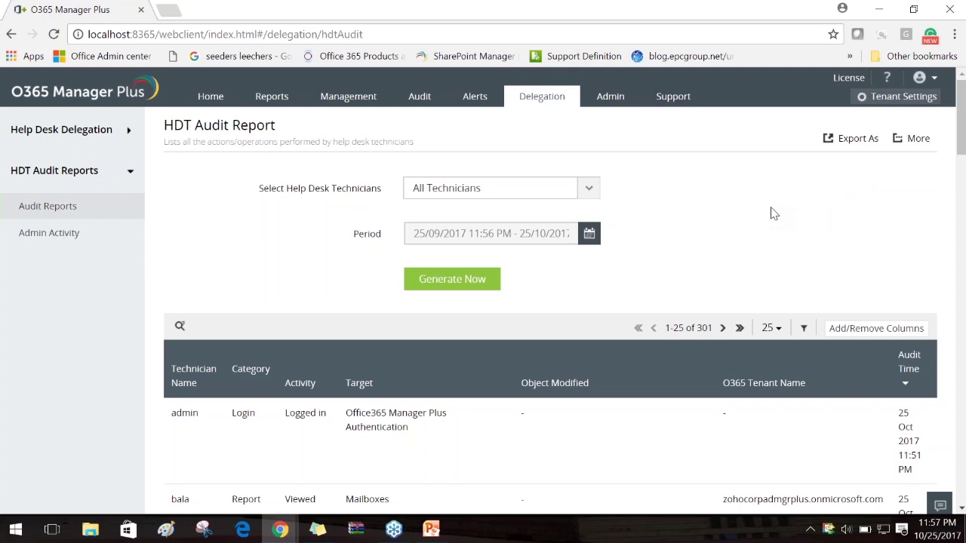
{"action": "left_click", "coordinate": [431, 529]}
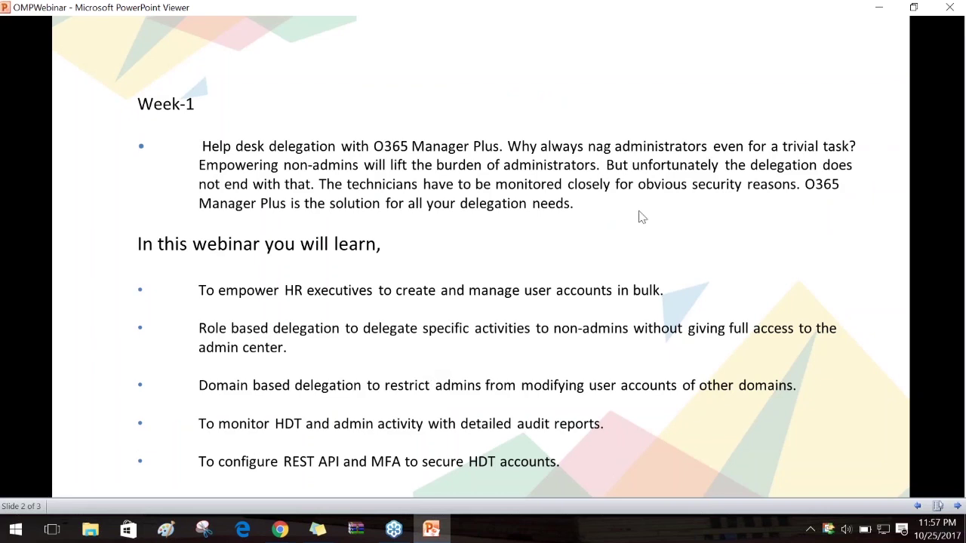
{"action": "left_click", "coordinate": [877, 8]}
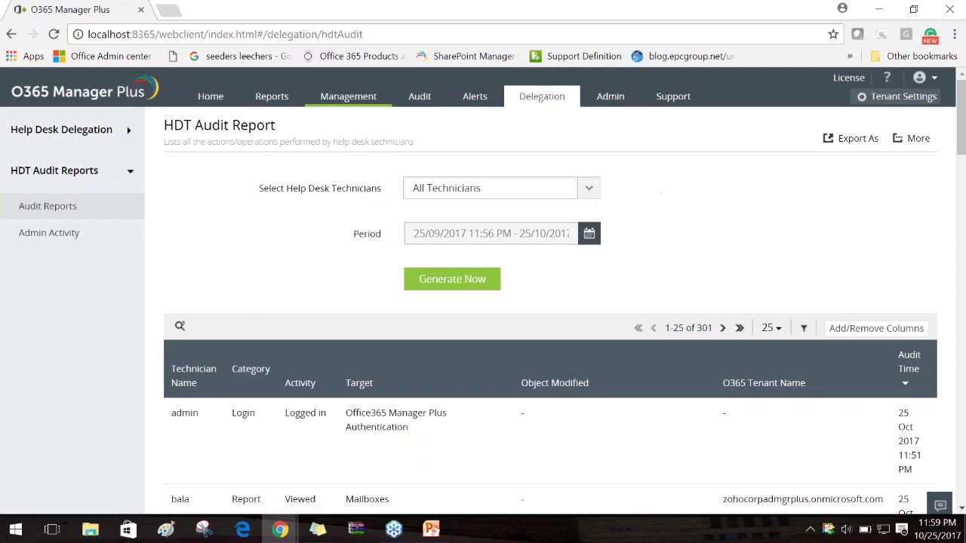
Move from Management to Delegation and back to Management's Mailbox Management task list
{"action": "left_click", "coordinate": [353, 100]}
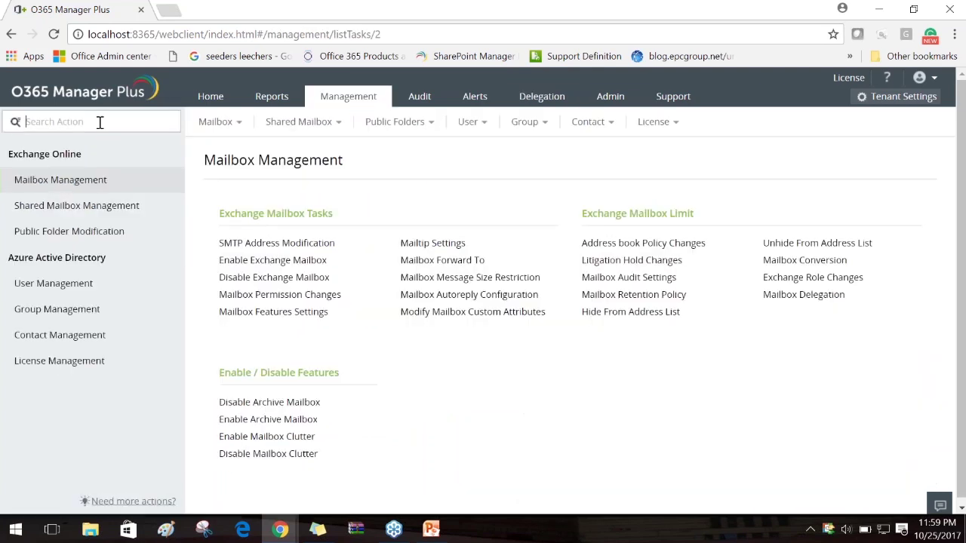
{"action": "left_click", "coordinate": [532, 96]}
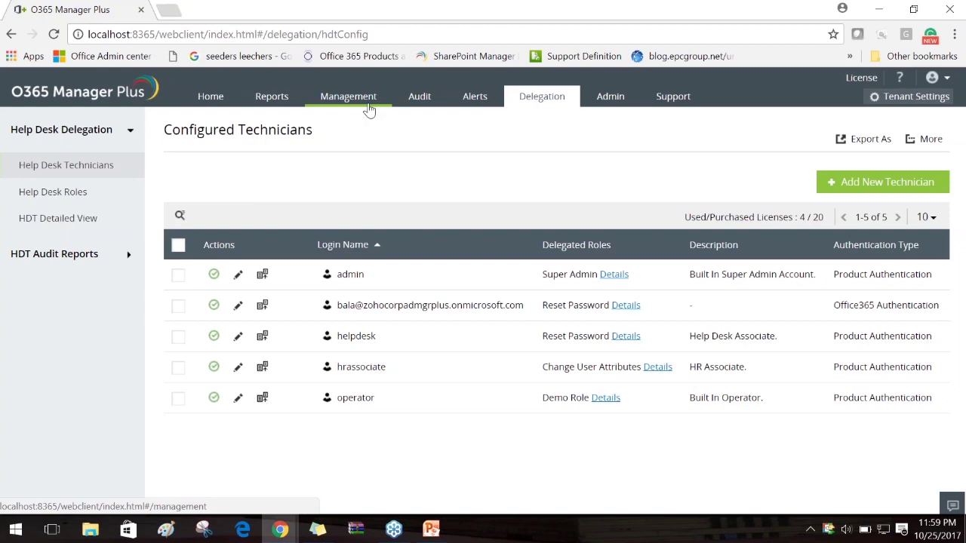
{"action": "left_click", "coordinate": [369, 109]}
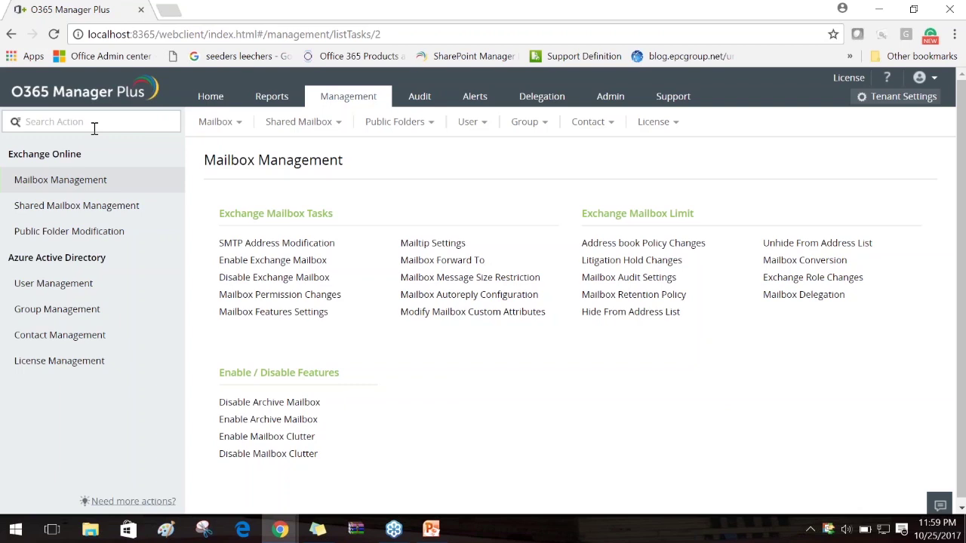
Open MFA Settings via the 'mf' search and set Find the Users to CSV Import
{"action": "type", "text": "mf"}
{"action": "left_click", "coordinate": [43, 144]}
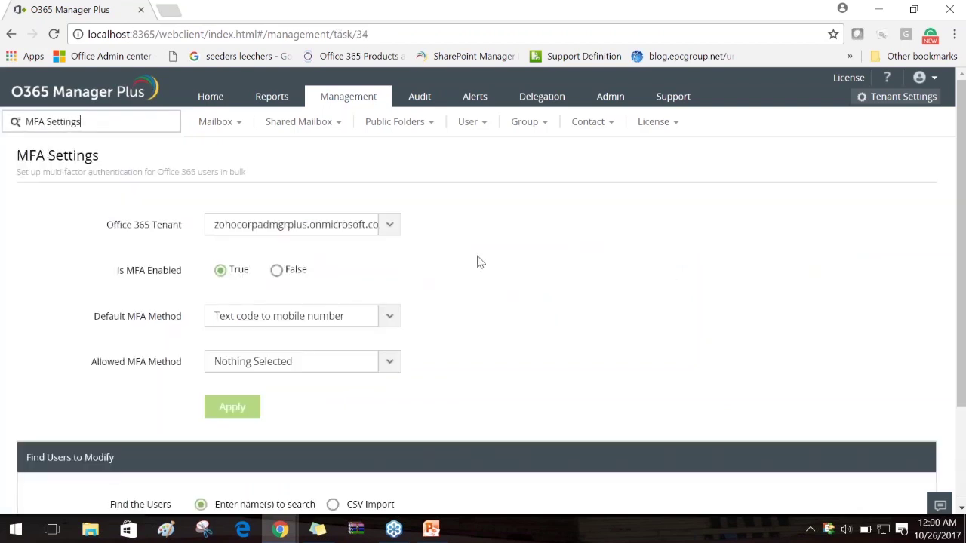
{"action": "scroll", "coordinate": [476, 263], "scroll_direction": "down", "scroll_amount": 1}
{"action": "scroll", "coordinate": [535, 261], "scroll_direction": "up", "scroll_amount": 1}
{"action": "scroll", "coordinate": [534, 261], "scroll_direction": "down", "scroll_amount": 2}
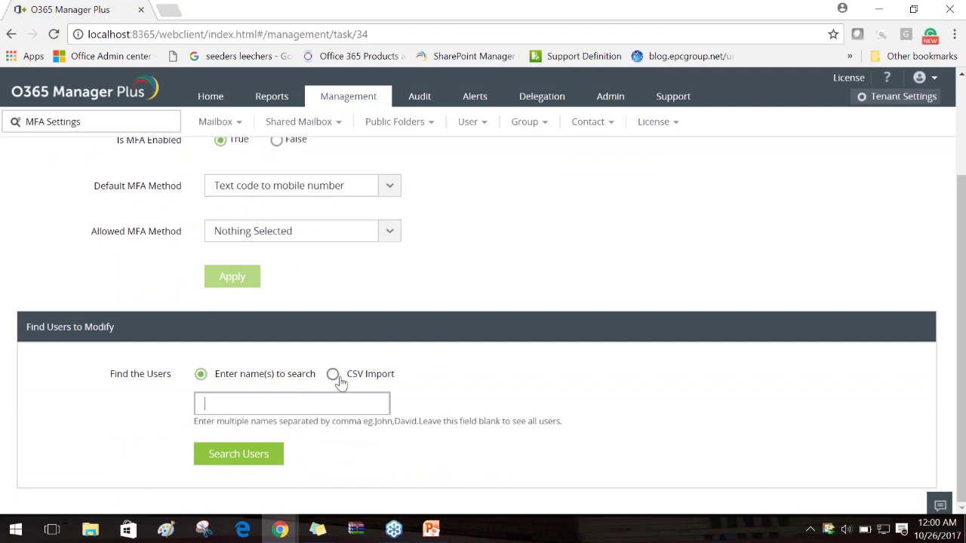
{"action": "left_click", "coordinate": [280, 406]}
{"action": "left_click", "coordinate": [331, 376]}
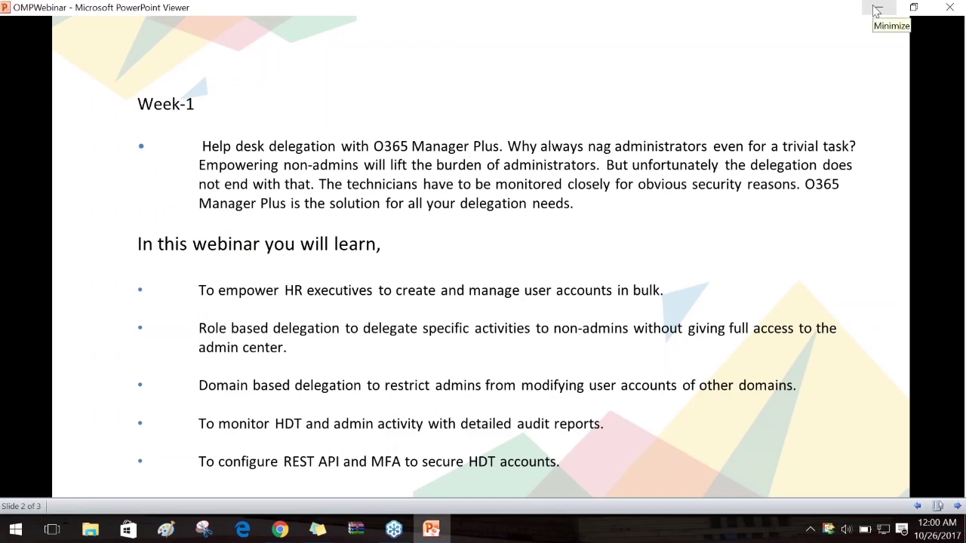
Put the slides aside and view the configured Office 365 tenant with REST API access
{"action": "left_click", "coordinate": [875, 10]}
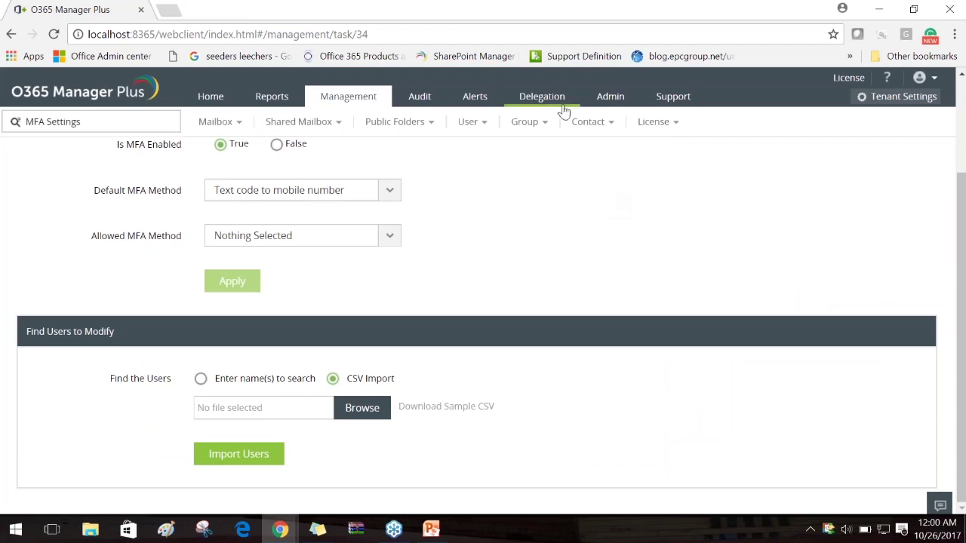
{"action": "left_click", "coordinate": [431, 529]}
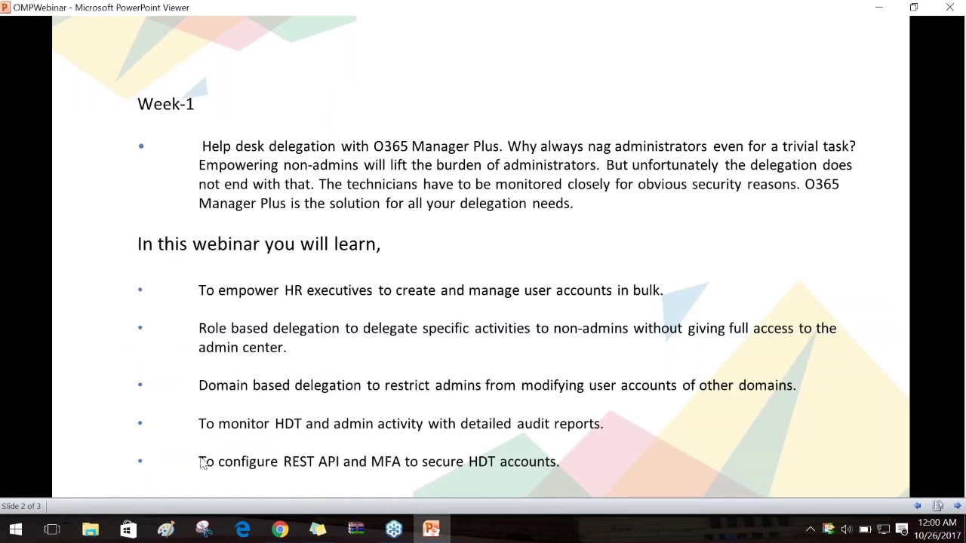
{"action": "left_click", "coordinate": [879, 8]}
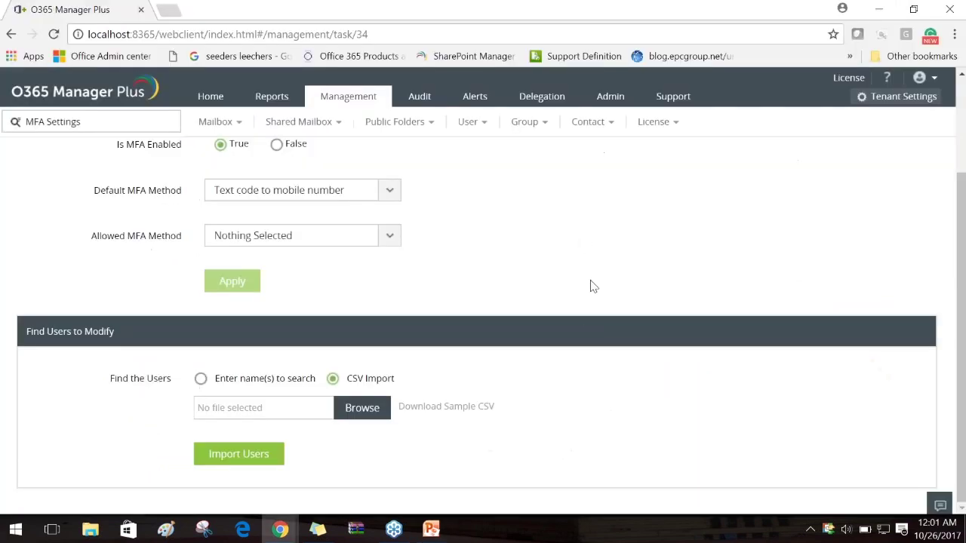
{"action": "left_click", "coordinate": [615, 98]}
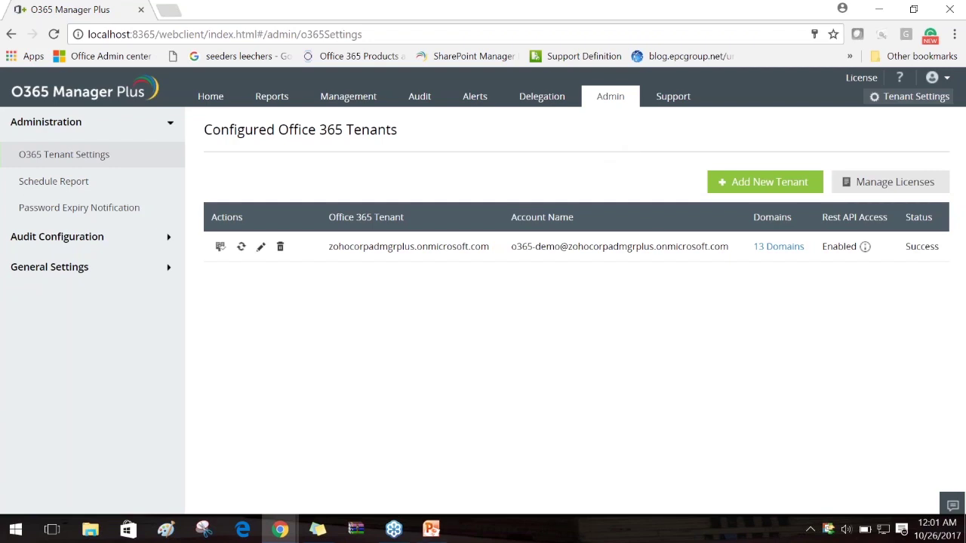
Briefly show the webinar slides, then open the Mailbox Reports page under Reports
{"action": "left_click", "coordinate": [431, 531]}
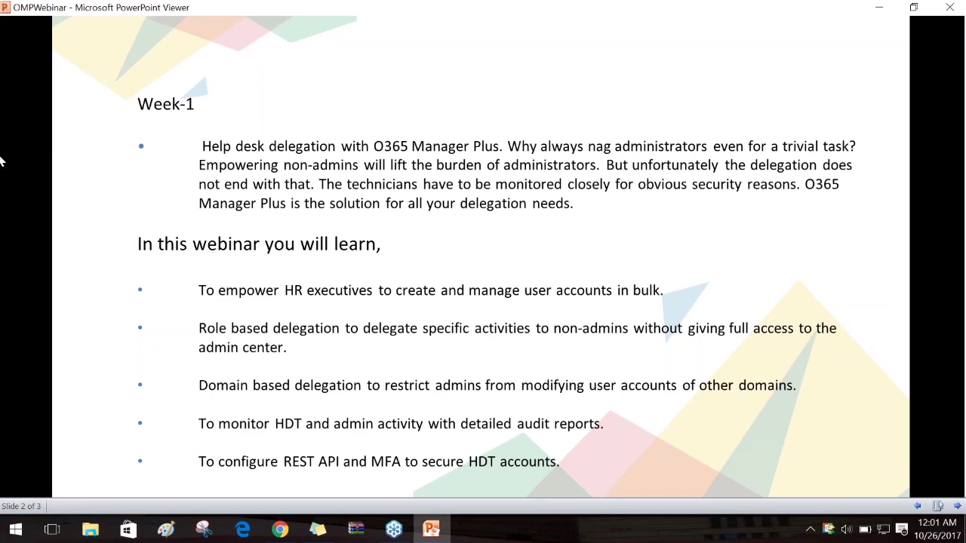
{"action": "left_click", "coordinate": [878, 7]}
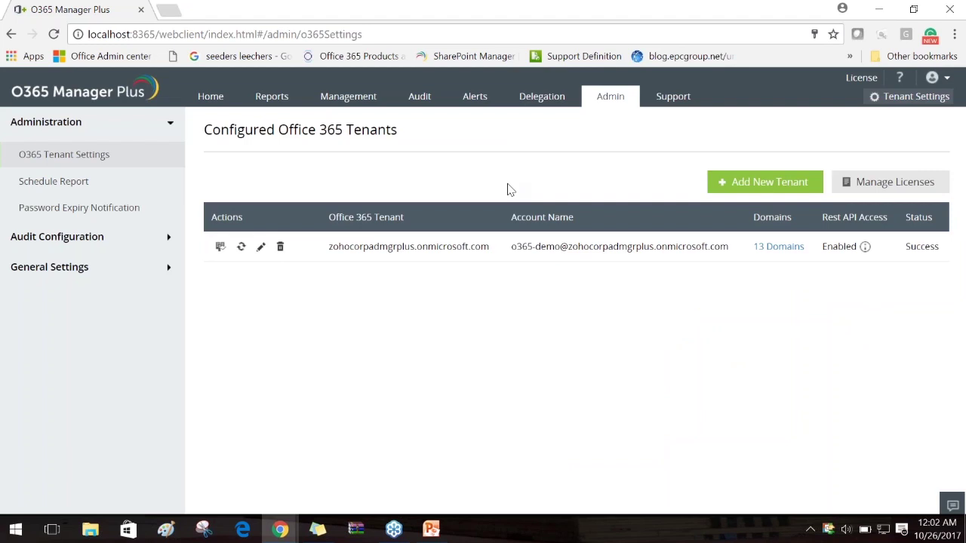
{"action": "left_click", "coordinate": [271, 96]}
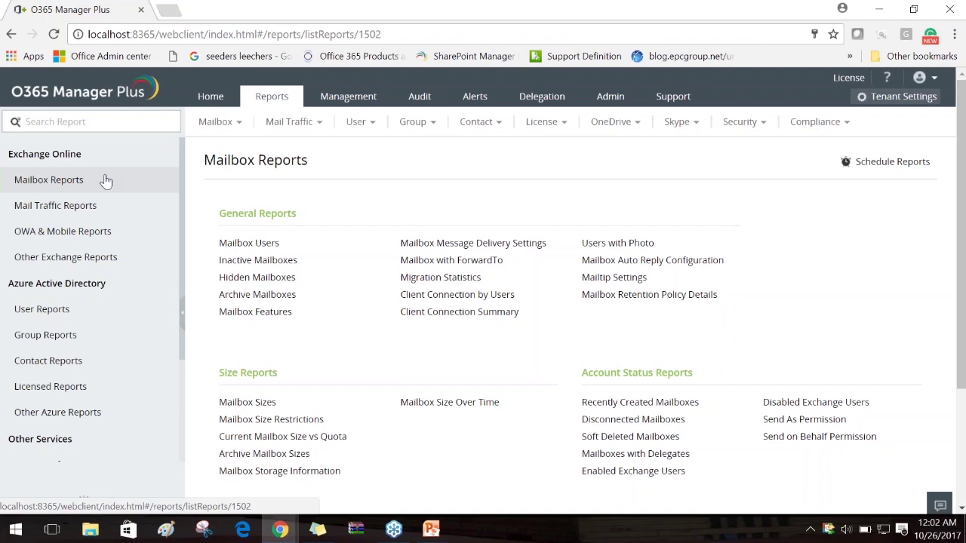
Highlight the Azure Active Directory heading, then view the five technicians and highlight a login name
{"action": "scroll", "coordinate": [105, 180], "scroll_direction": "down", "scroll_amount": 2}
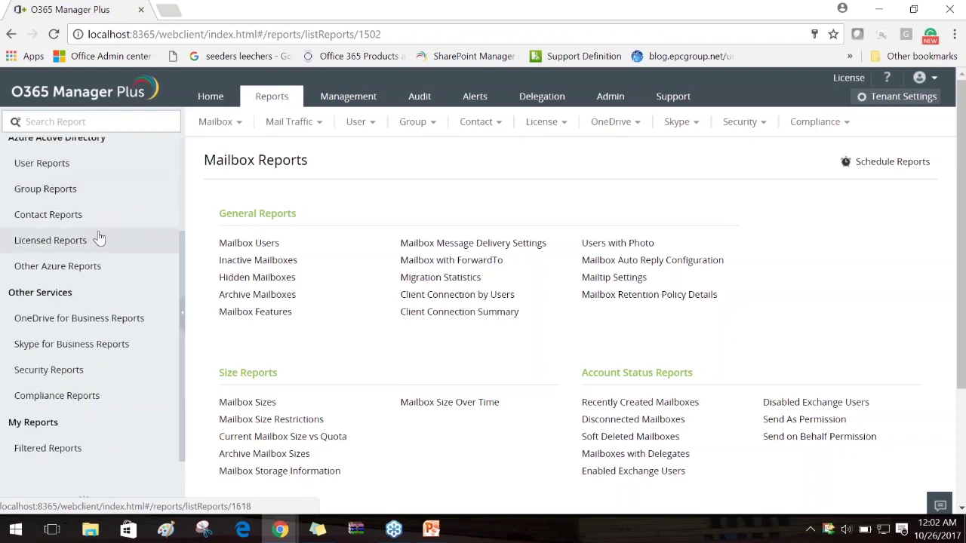
{"action": "scroll", "coordinate": [98, 242], "scroll_direction": "up", "scroll_amount": 2}
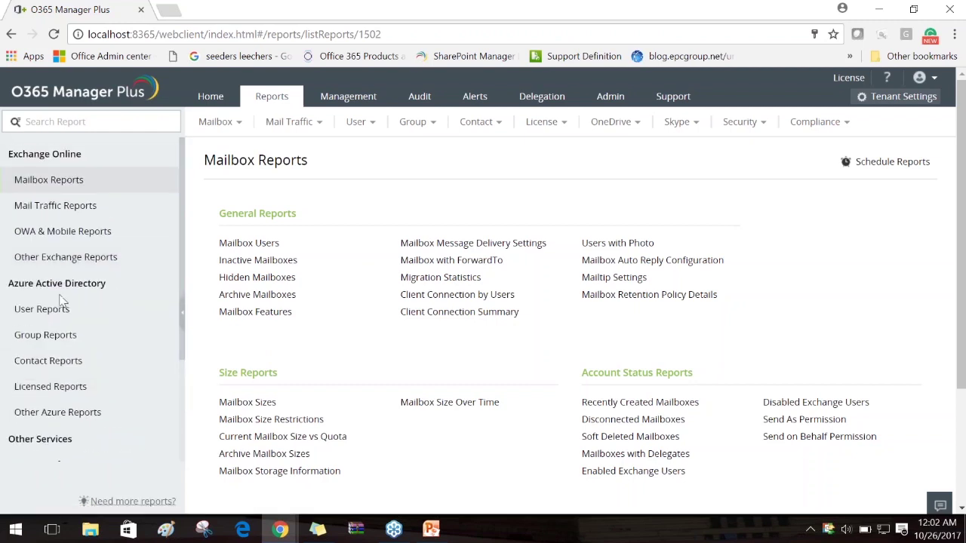
{"action": "left_click_drag", "start_coordinate": [2, 285], "coordinate": [148, 286]}
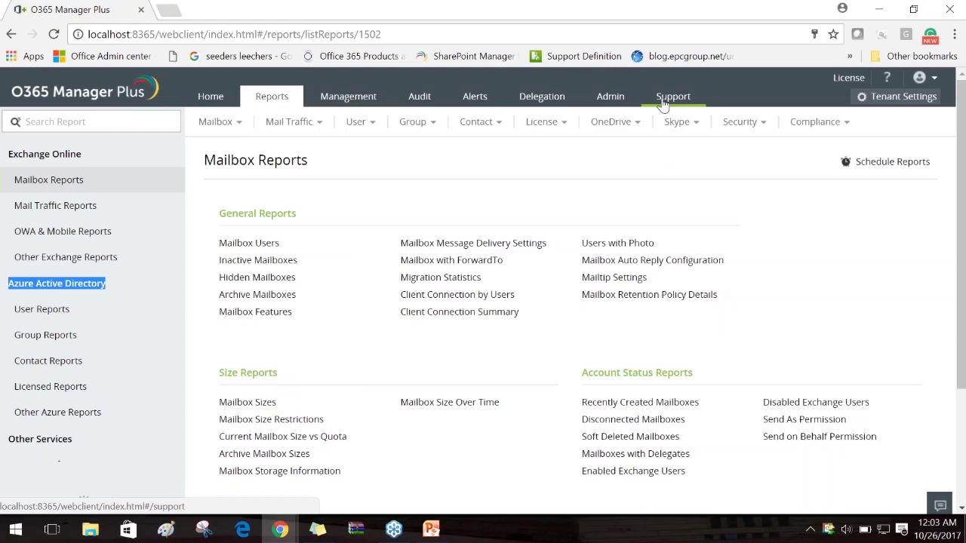
{"action": "left_click", "coordinate": [558, 104]}
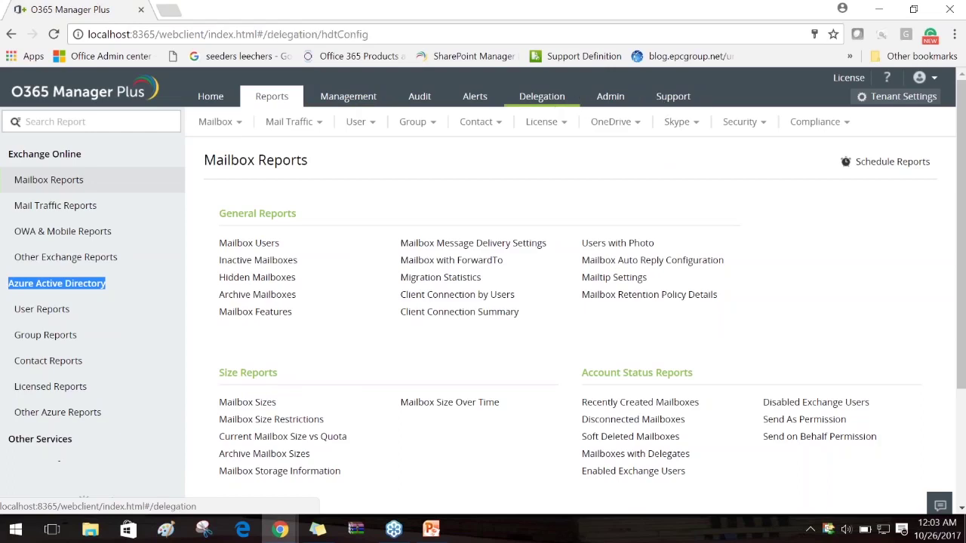
{"action": "left_click_drag", "start_coordinate": [531, 313], "coordinate": [343, 308]}
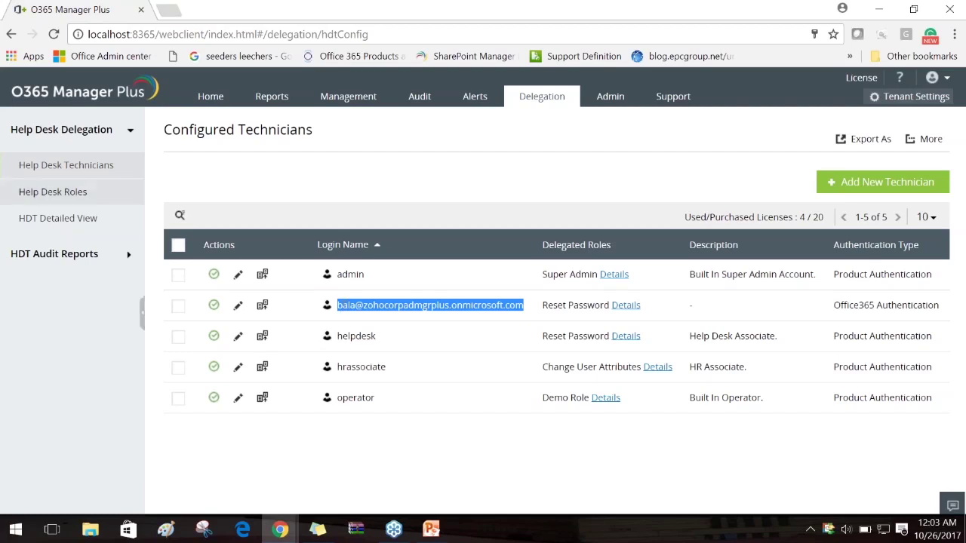
Edit the Reset Password role to allow creating users with/without license and bulk password resets
{"action": "left_click", "coordinate": [53, 192]}
{"action": "scroll", "coordinate": [212, 404], "scroll_direction": "down", "scroll_amount": 1}
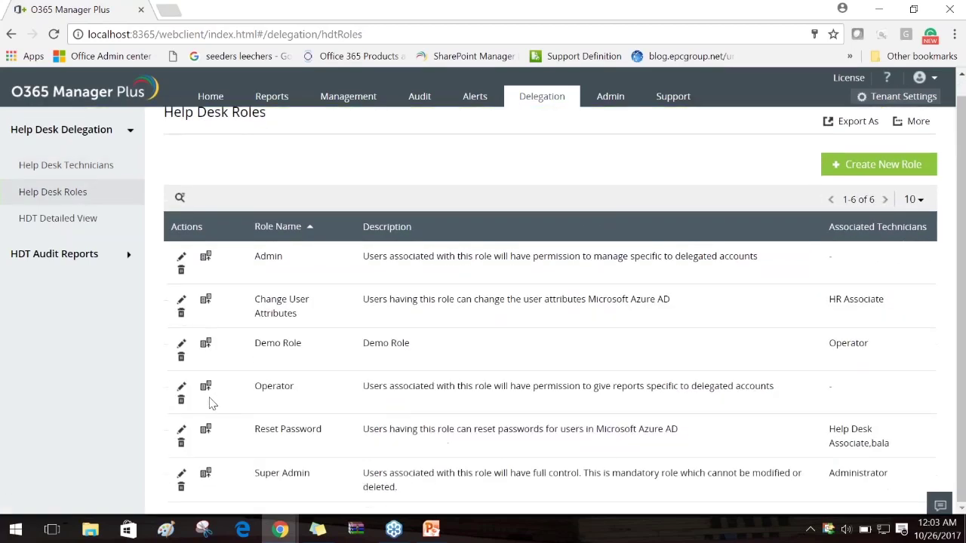
{"action": "left_click", "coordinate": [181, 430]}
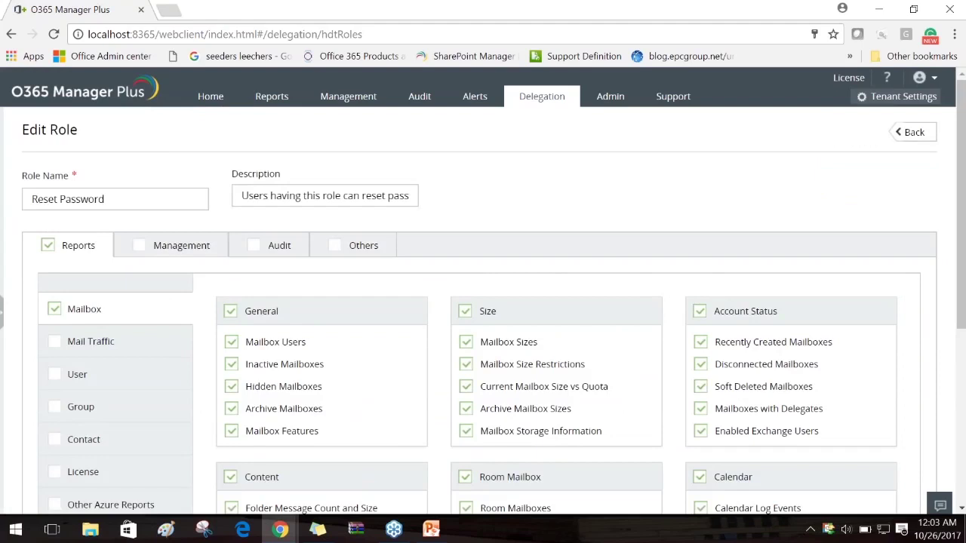
{"action": "left_click", "coordinate": [166, 245]}
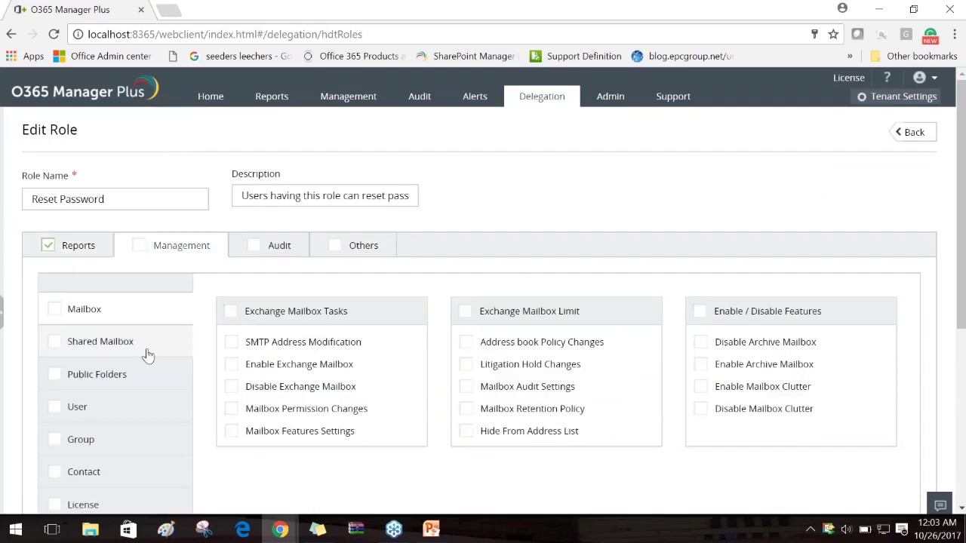
{"action": "scroll", "coordinate": [149, 355], "scroll_direction": "down", "scroll_amount": 1}
{"action": "left_click", "coordinate": [144, 353]}
{"action": "left_click", "coordinate": [231, 266]}
{"action": "left_click", "coordinate": [231, 288]}
{"action": "left_click", "coordinate": [465, 266]}
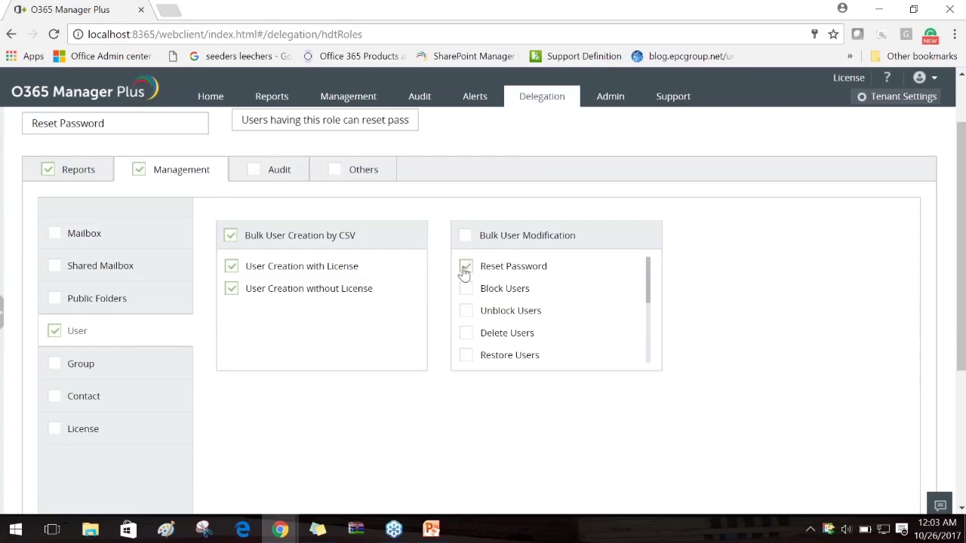
Also grant the role license modification and mailbox permission changes
{"action": "left_click", "coordinate": [53, 428]}
{"action": "left_click", "coordinate": [231, 266]}
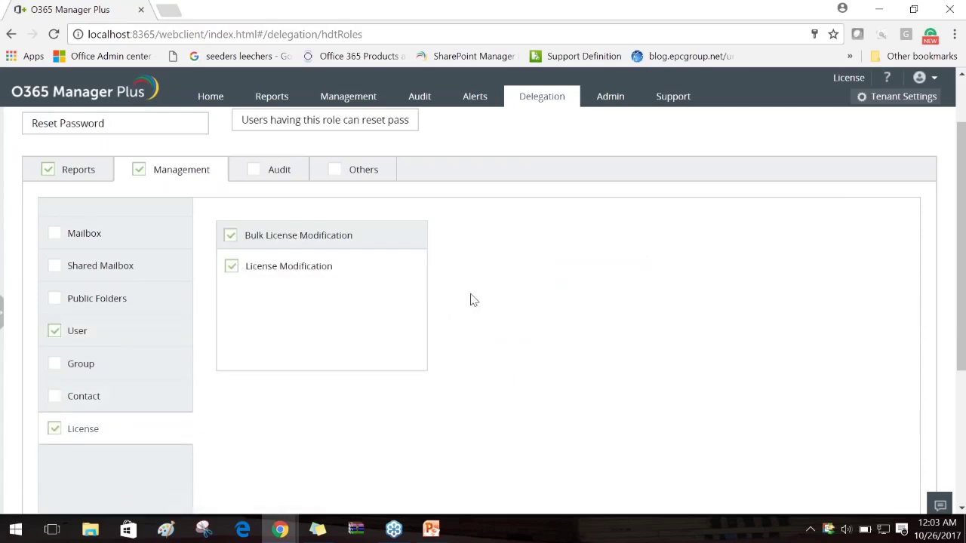
{"action": "left_click", "coordinate": [108, 235]}
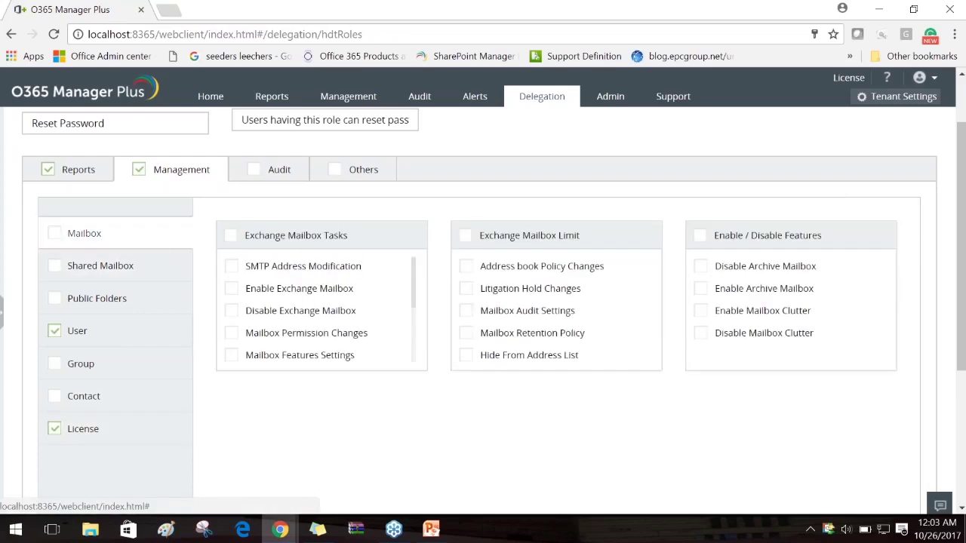
{"action": "left_click", "coordinate": [231, 334]}
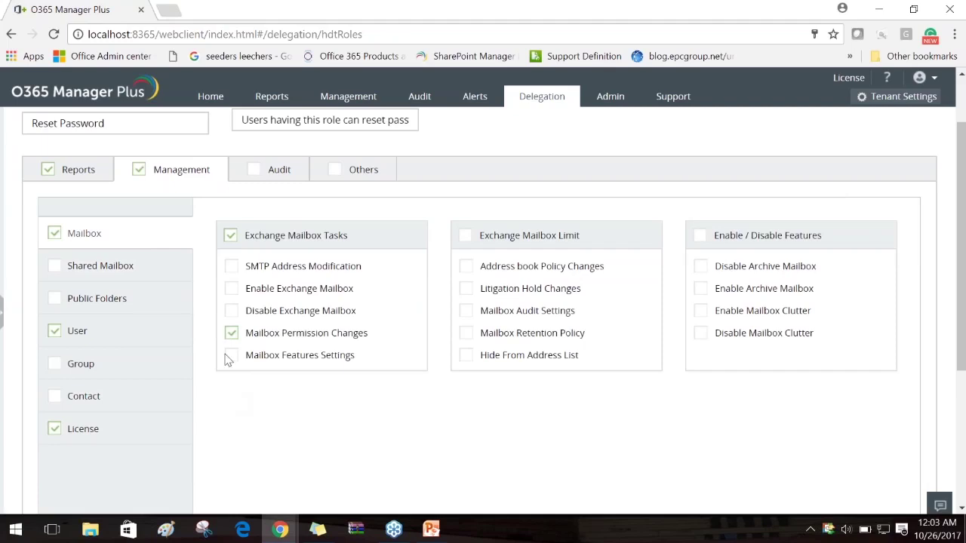
{"action": "scroll", "coordinate": [343, 417], "scroll_direction": "up", "scroll_amount": 1}
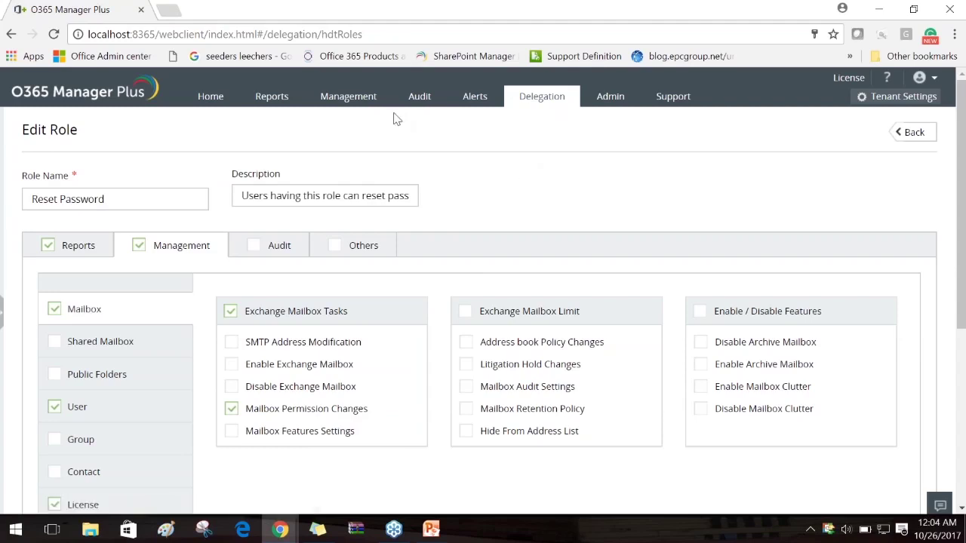
Return to the webinar slides and settle on the Week-1 agenda slide
{"action": "key", "text": "alt+Tab"}
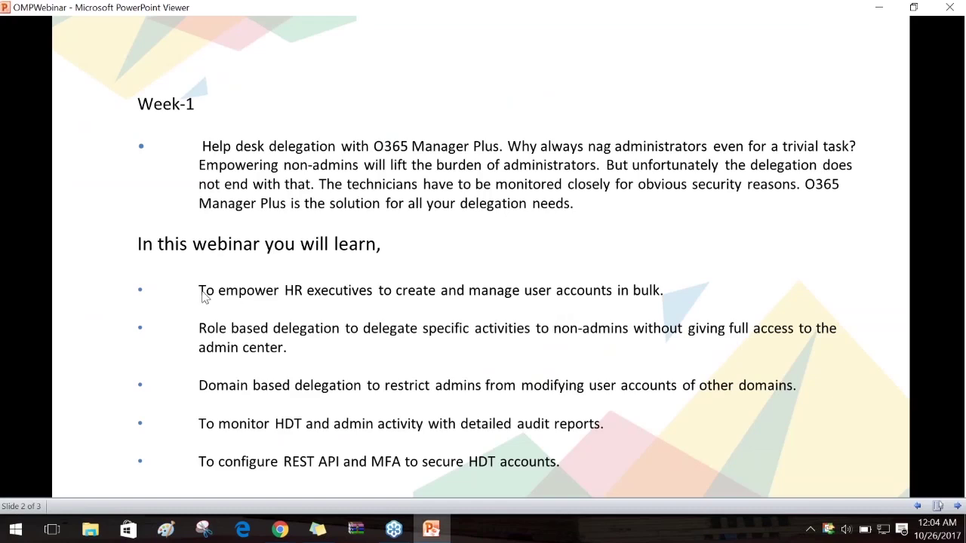
{"action": "left_click", "coordinate": [571, 296]}
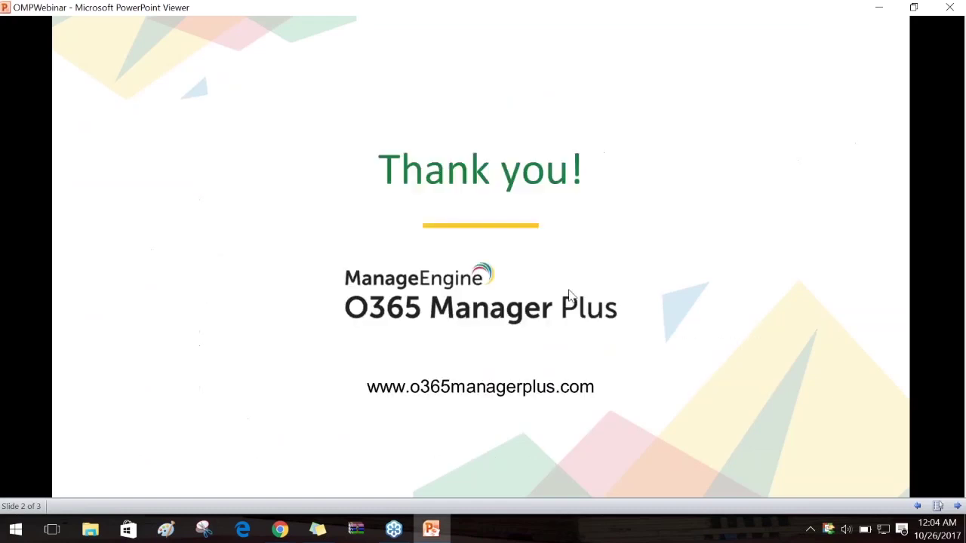
{"action": "key", "text": "Left"}
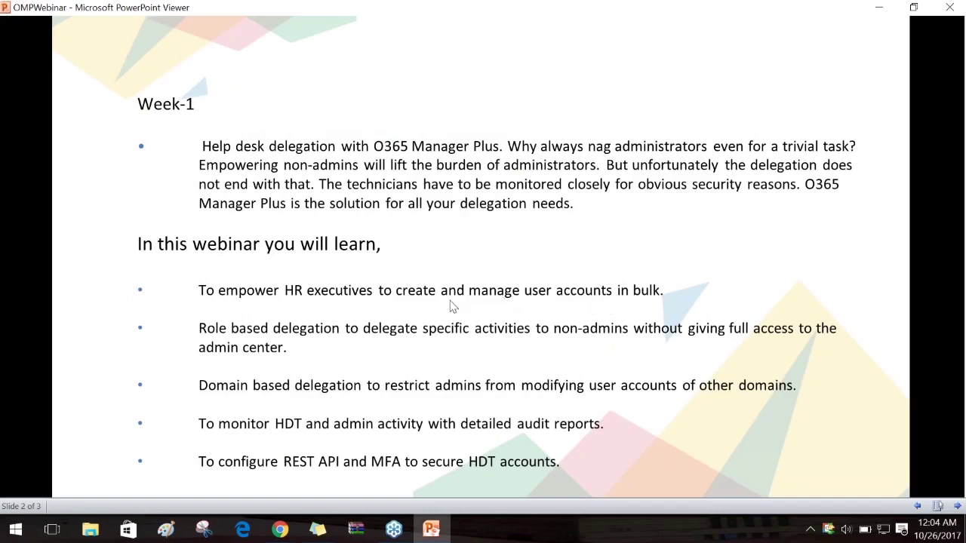